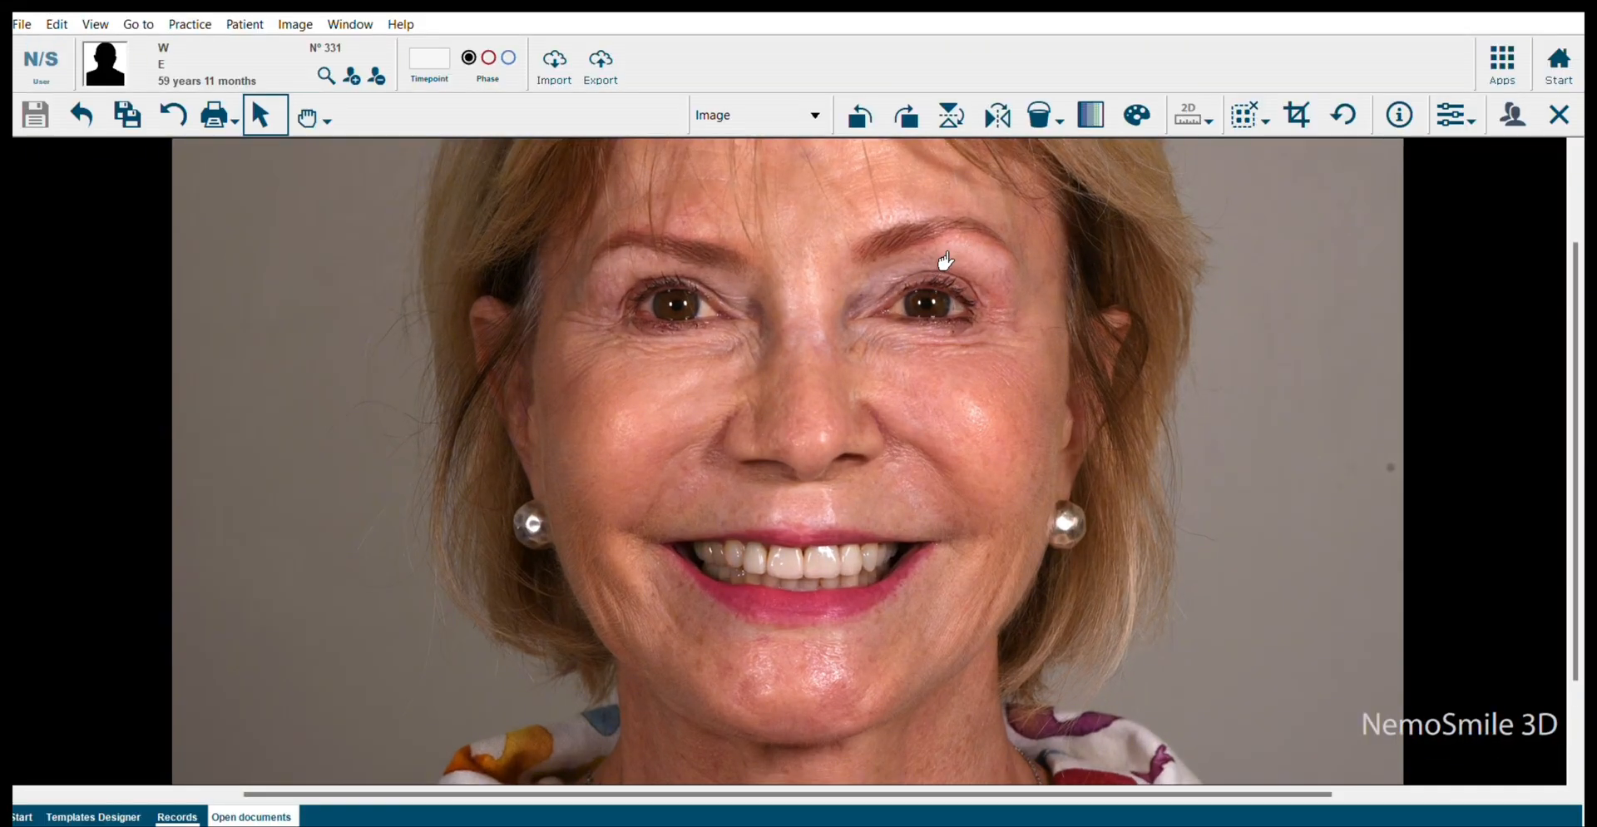
- Level the frontal smile photo on the line between both pupils, align the vertical guide with the facial midline and apply the rotation
click(1344, 115)
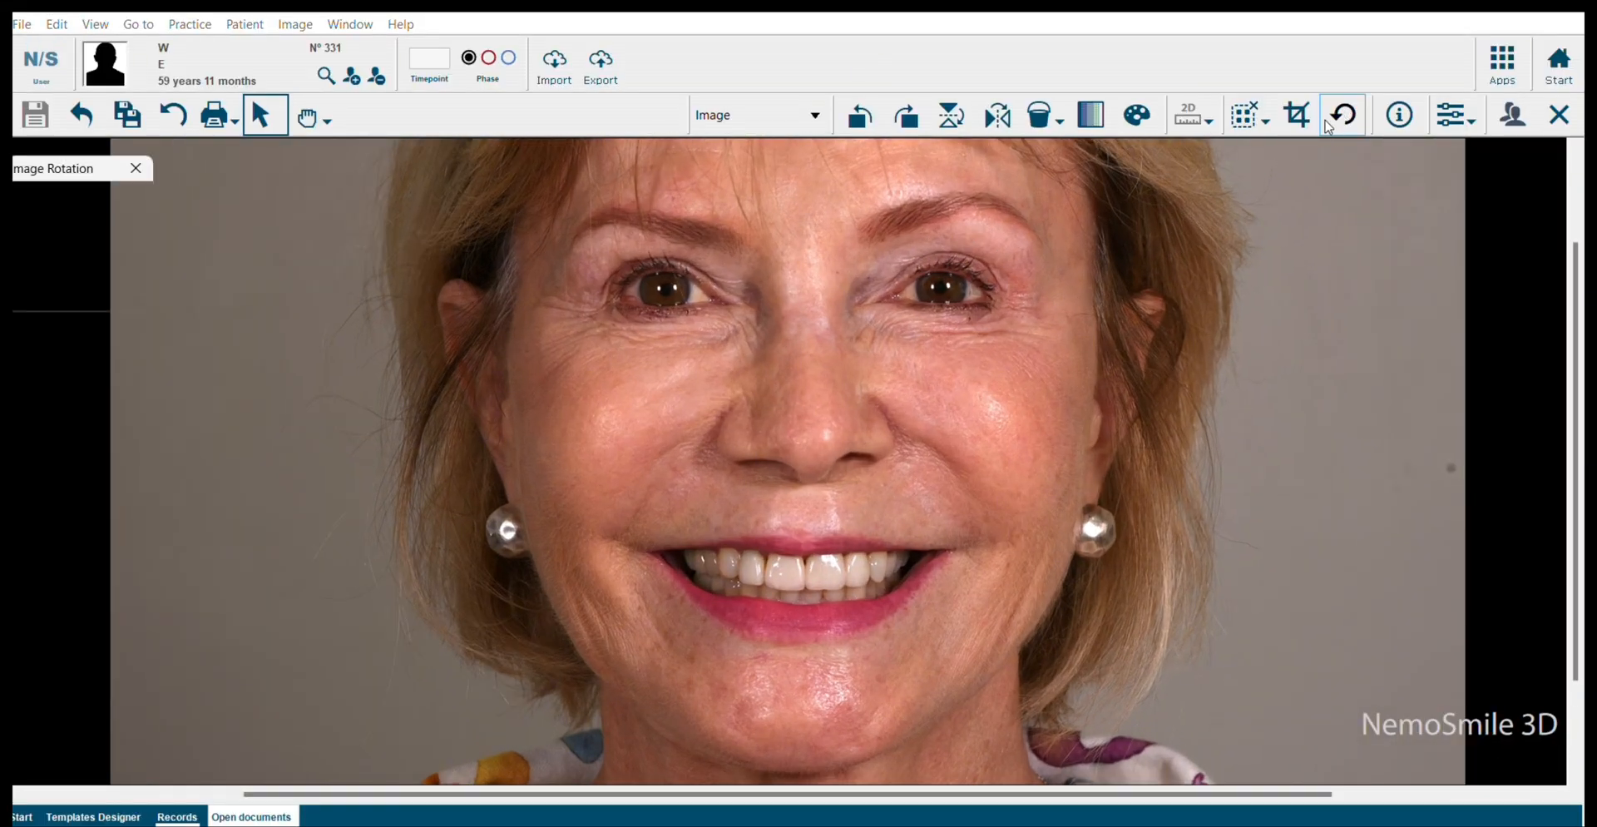
drag(552, 435, 633, 316)
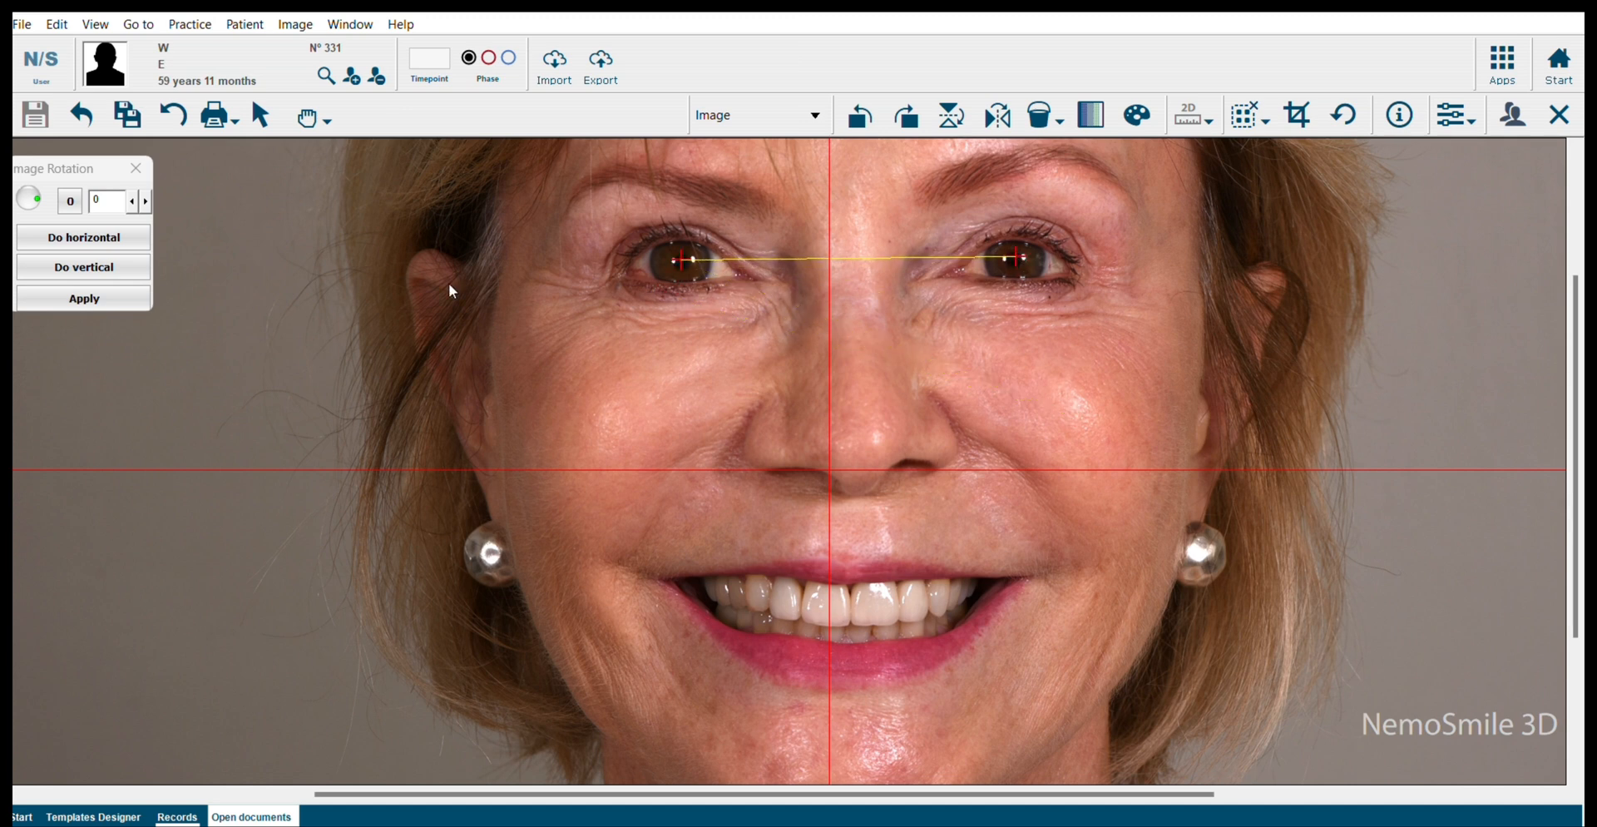
click(84, 237)
drag(829, 362, 850, 362)
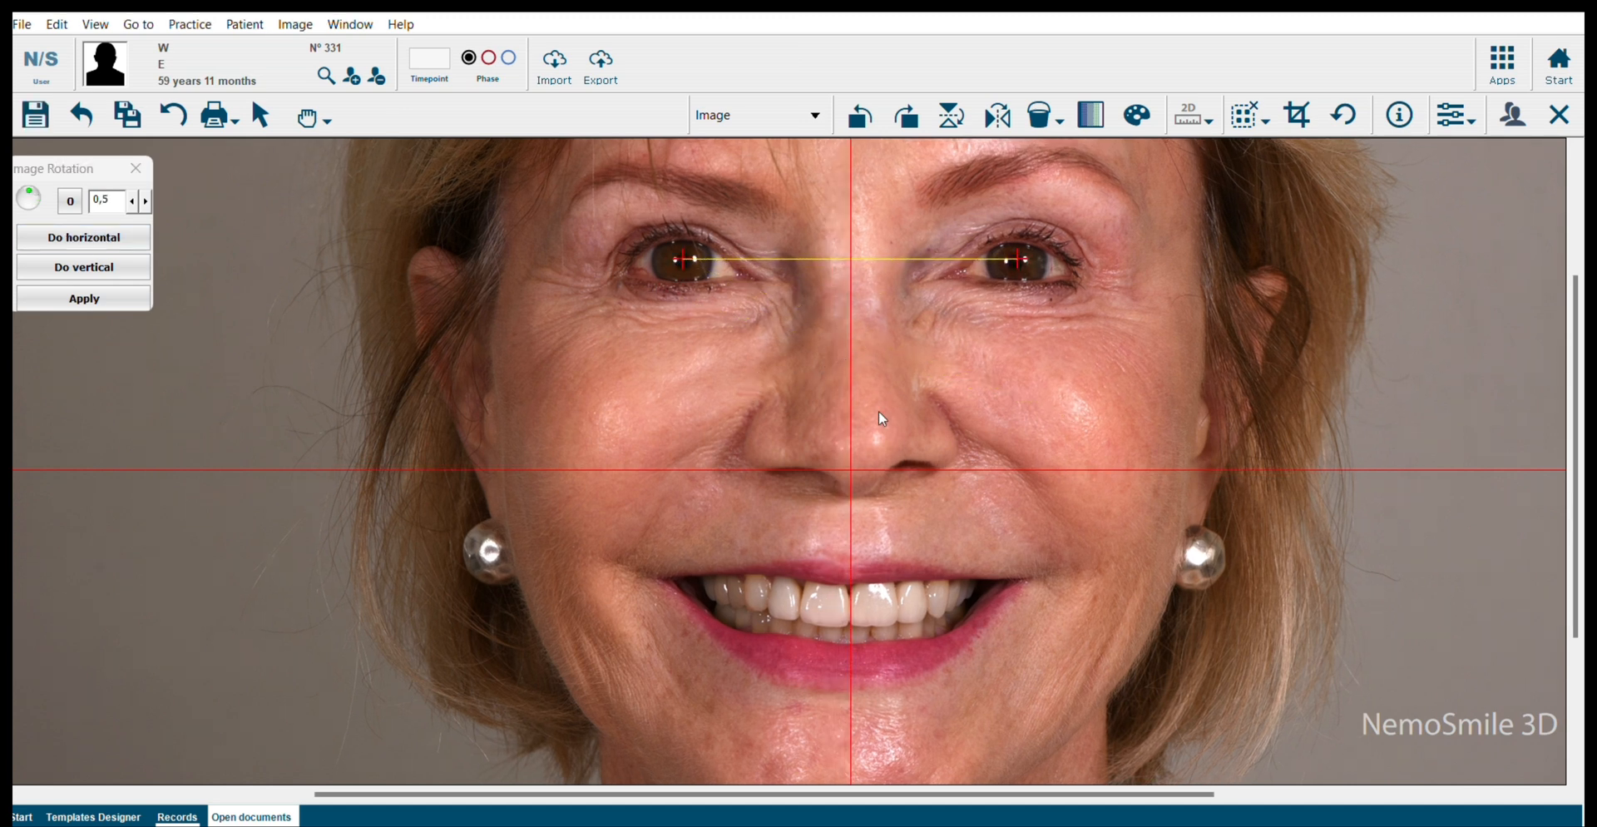
mouse_move(1007, 470)
mouse_down()
mouse_move(1003, 592)
mouse_move(1001, 467)
mouse_up()
click(84, 298)
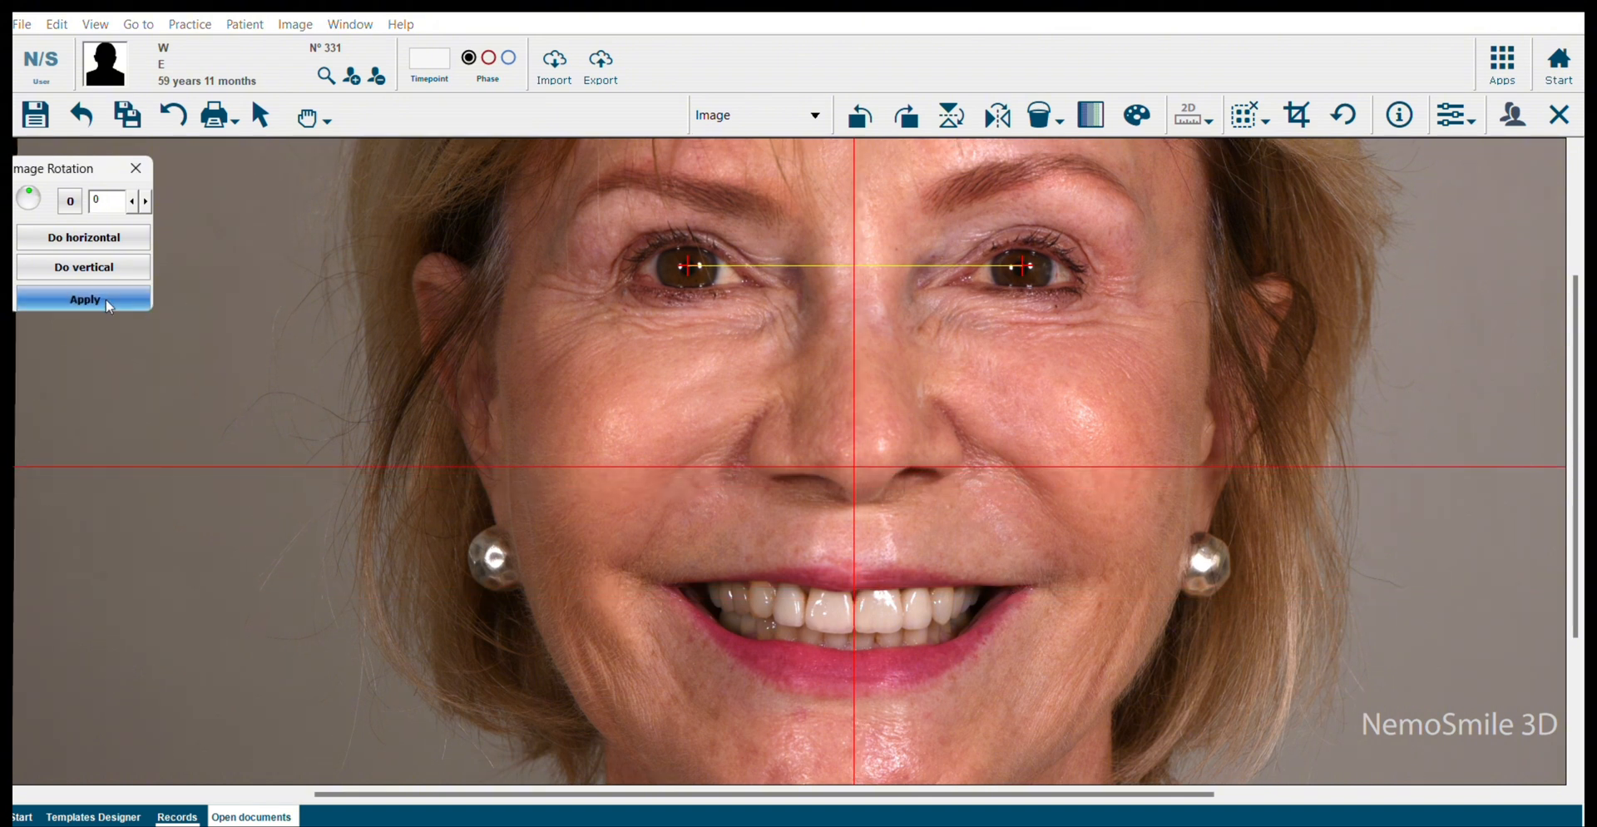
- Close the photo editor and load the frontal smile photo from the records for orienting the 3D model
click(1559, 113)
click(678, 463)
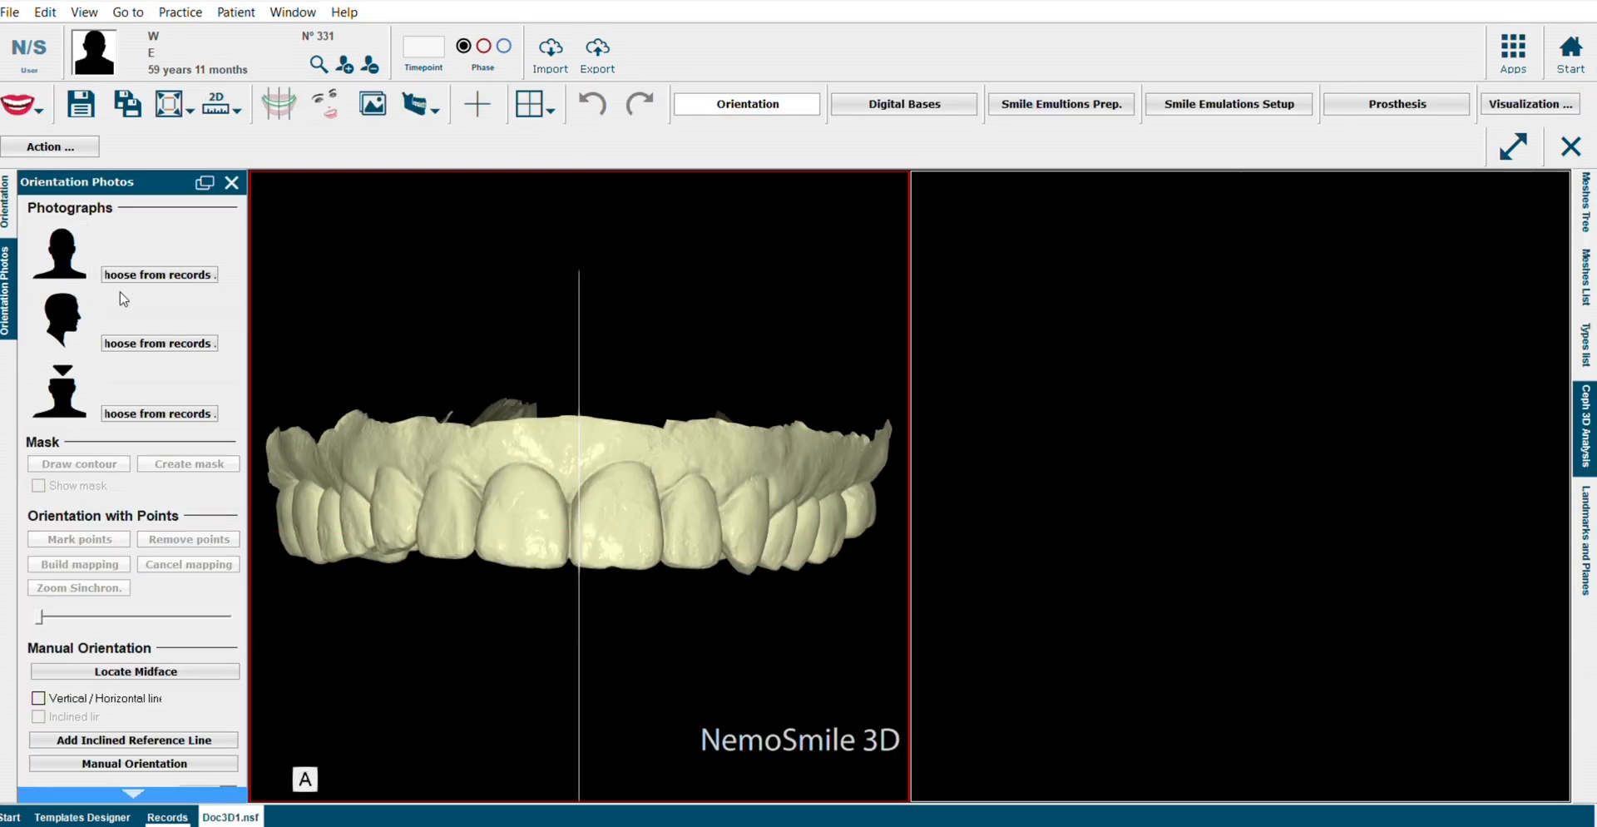
click(123, 287)
double_click(583, 391)
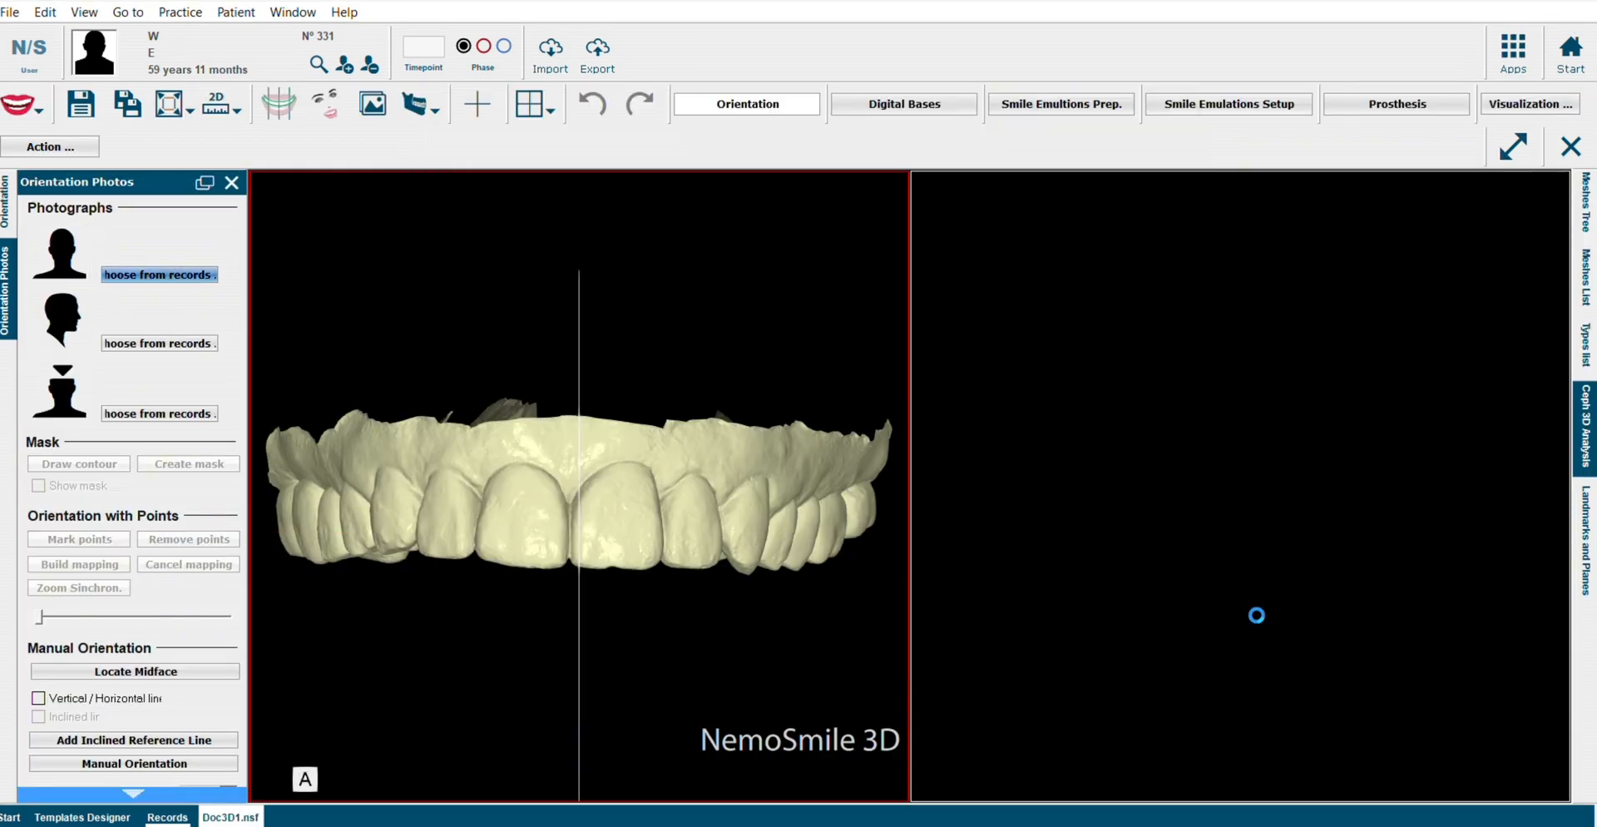
- Run full lips contour detection on the frontal smile photo
scroll(1198, 409, up, 2)
middle_drag(1199, 409, 1201, 358)
click(930, 195)
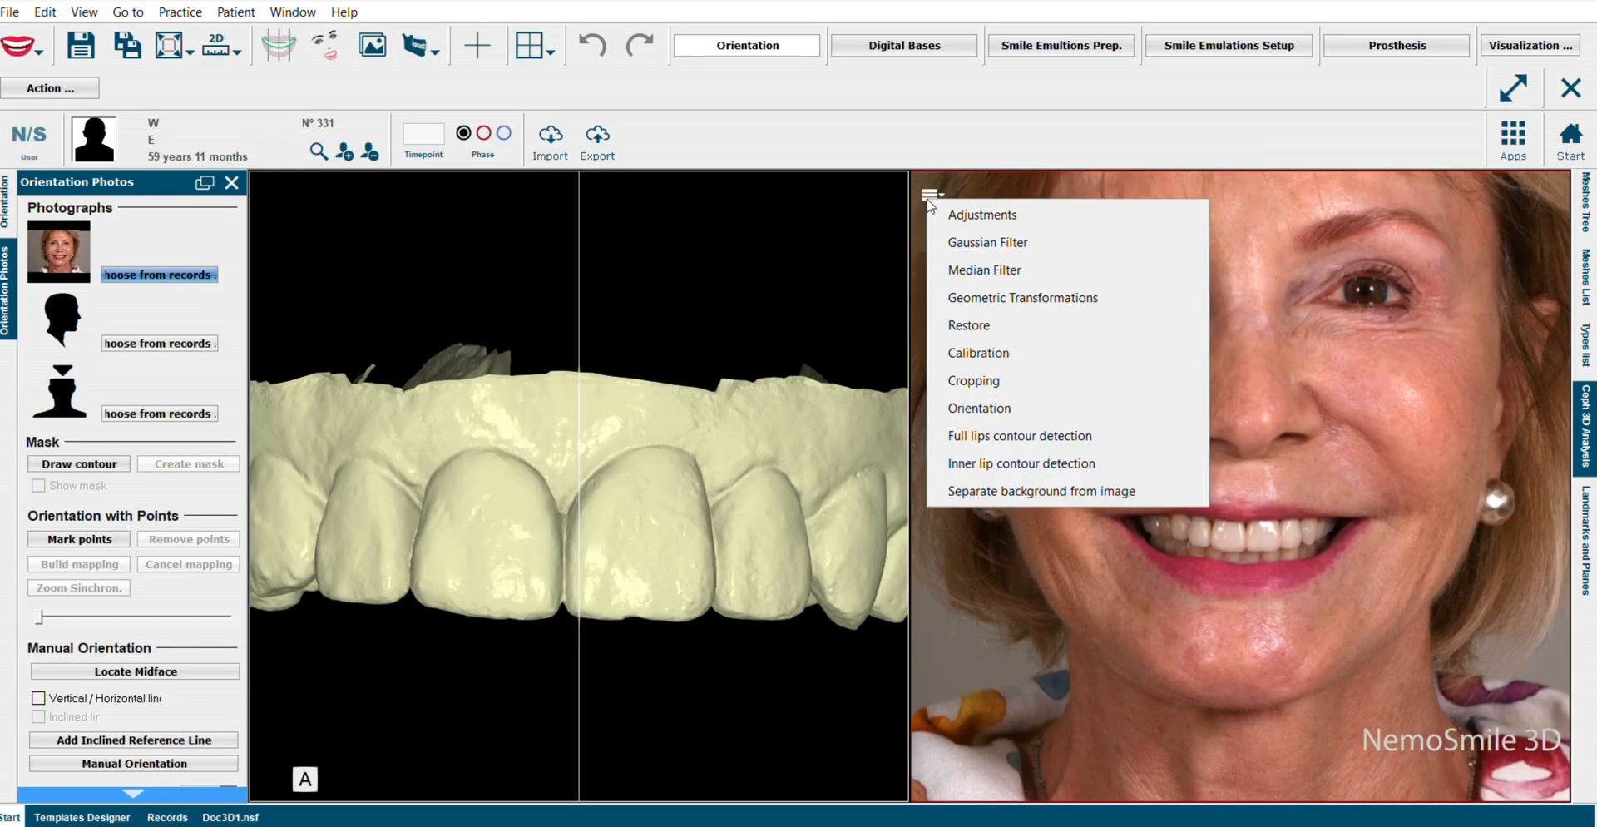
click(1034, 434)
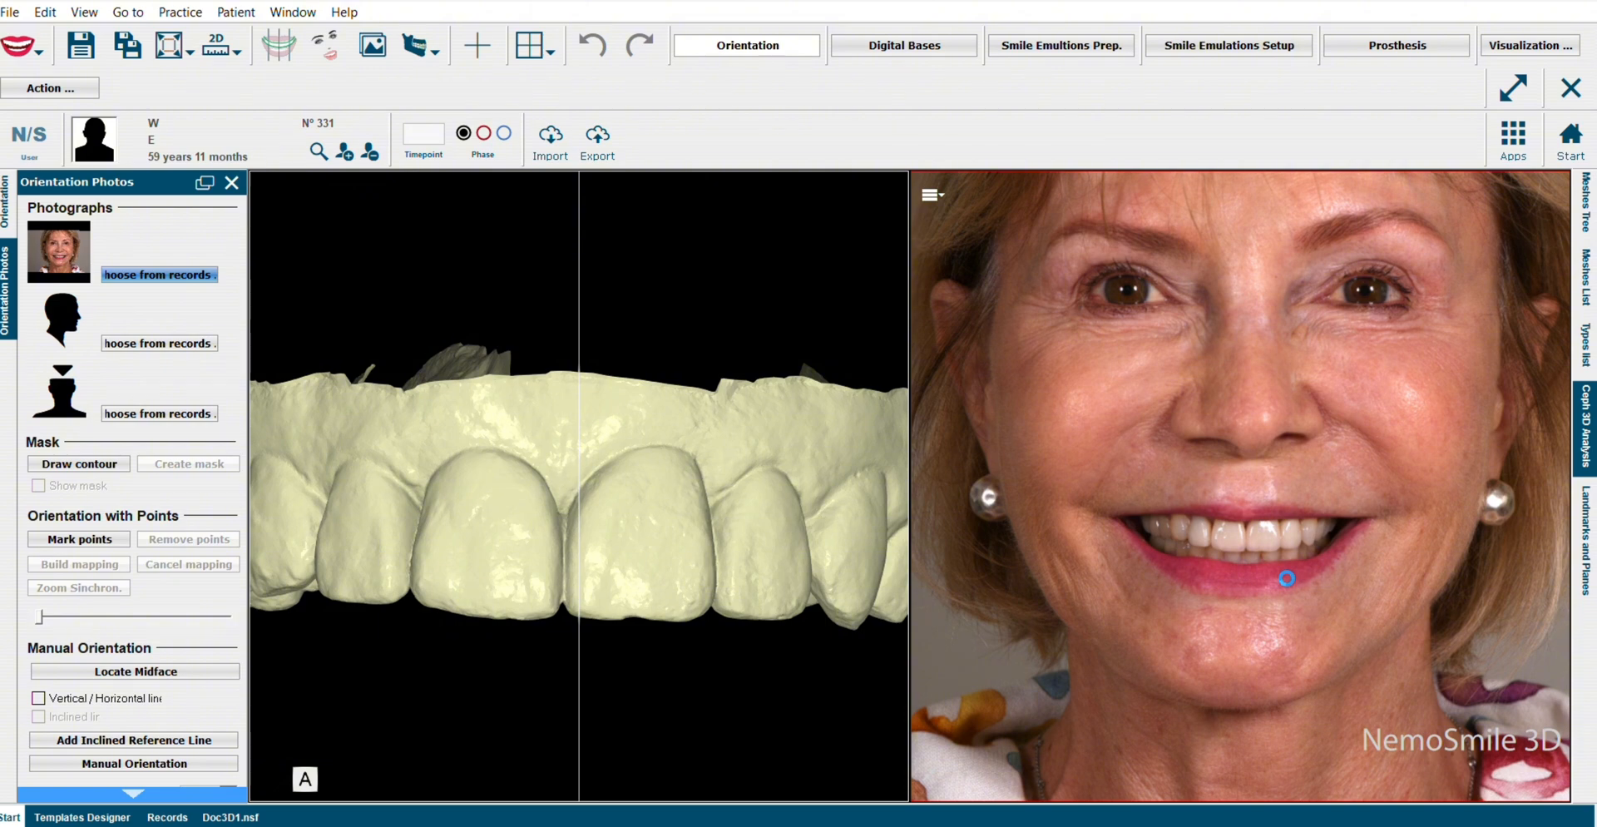
- Save the 3D document under the name "mockup"
click(63, 54)
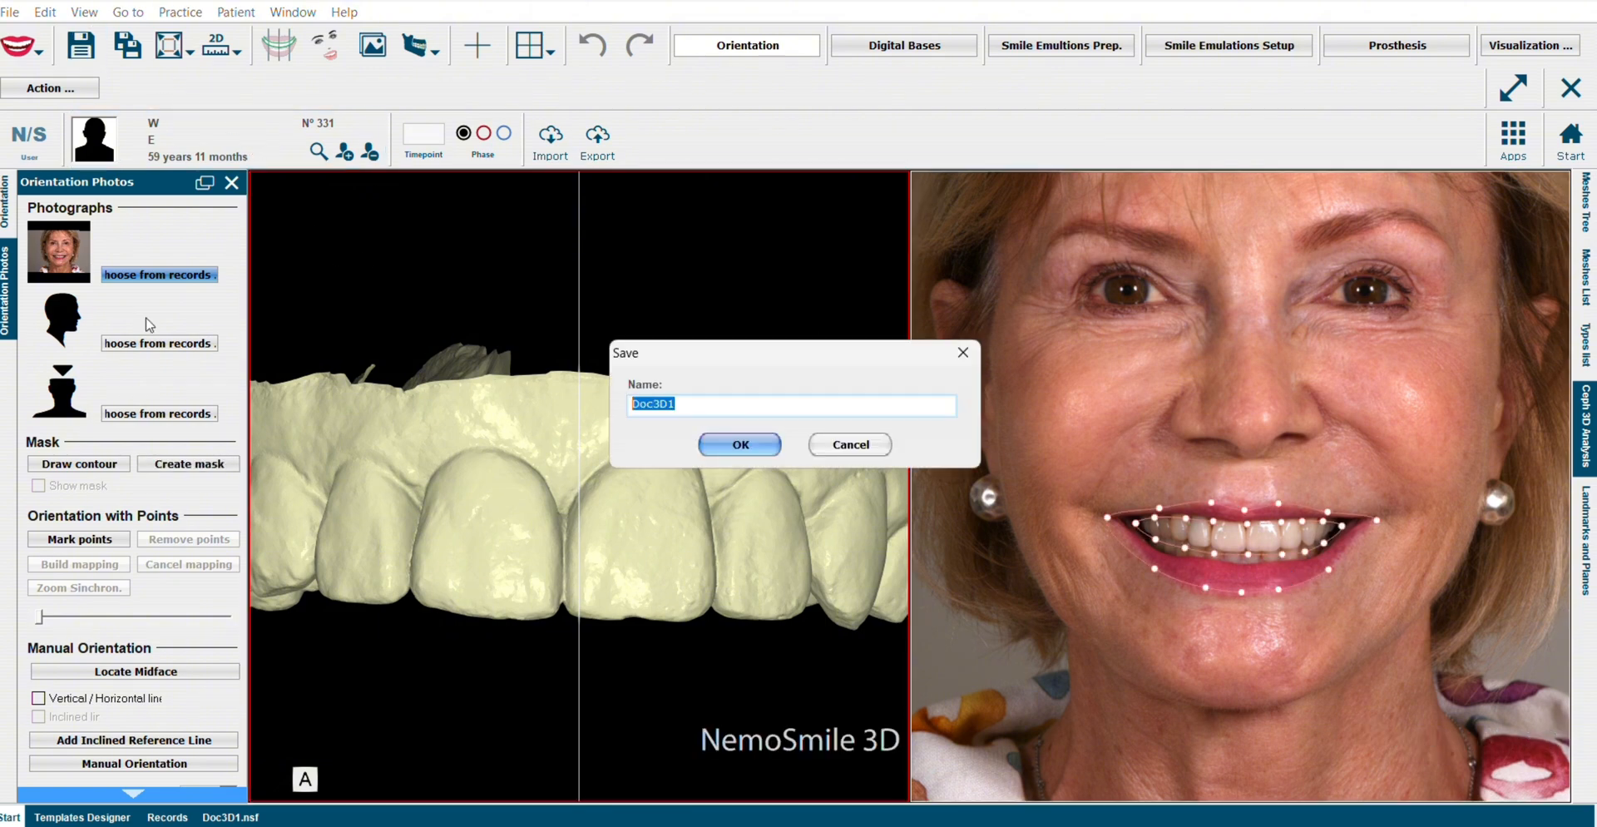
text(mockup)
key(Return)
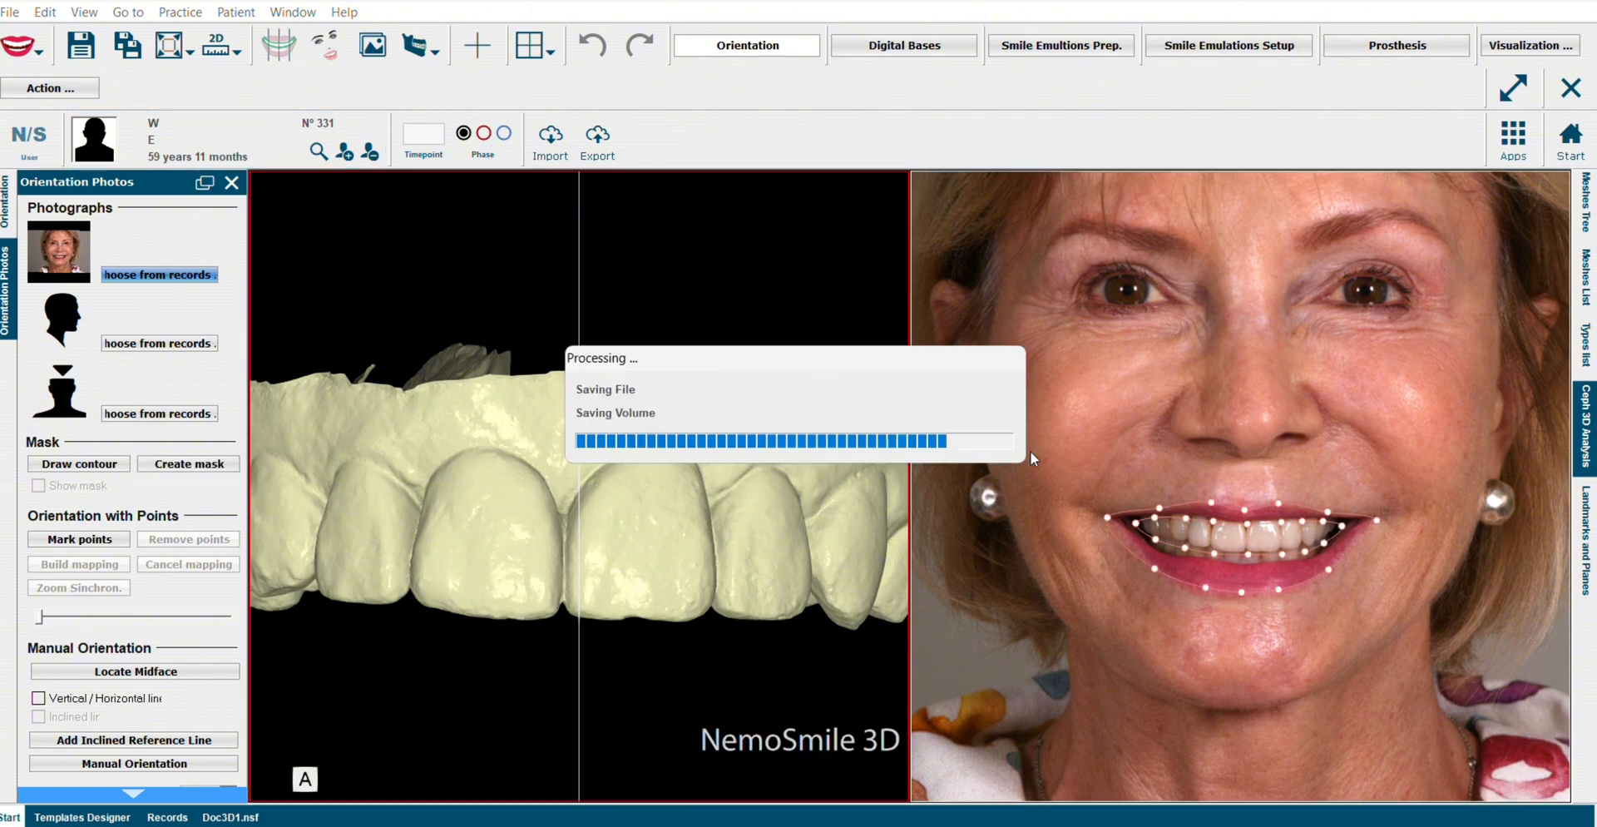
- Adjust the inner lip contour points to follow the mouth corners and lower lip edge, and create the mask
click(1027, 553)
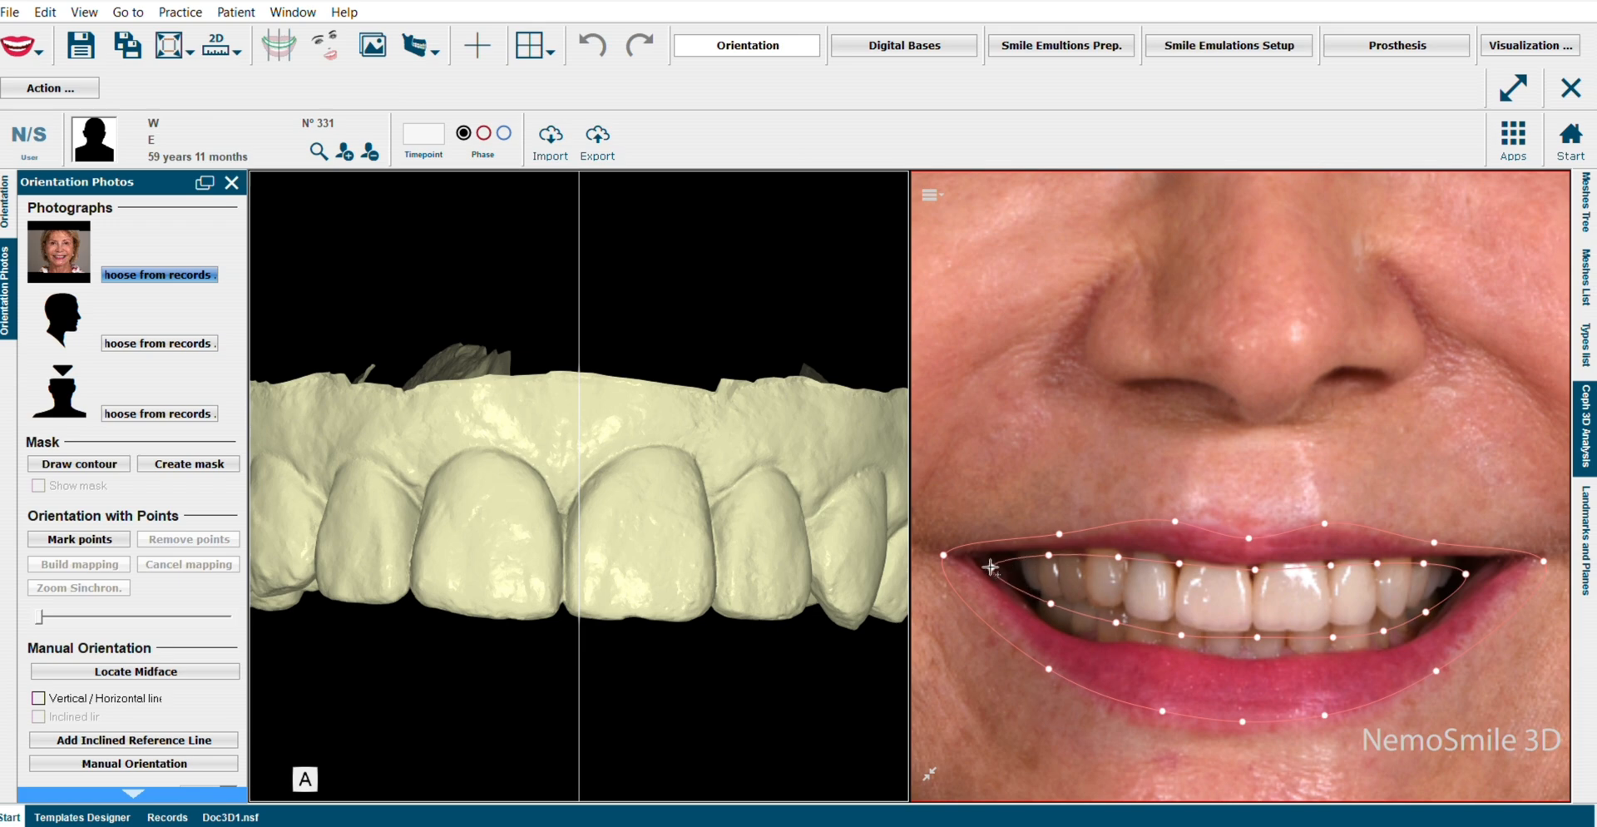
drag(1116, 621, 1119, 638)
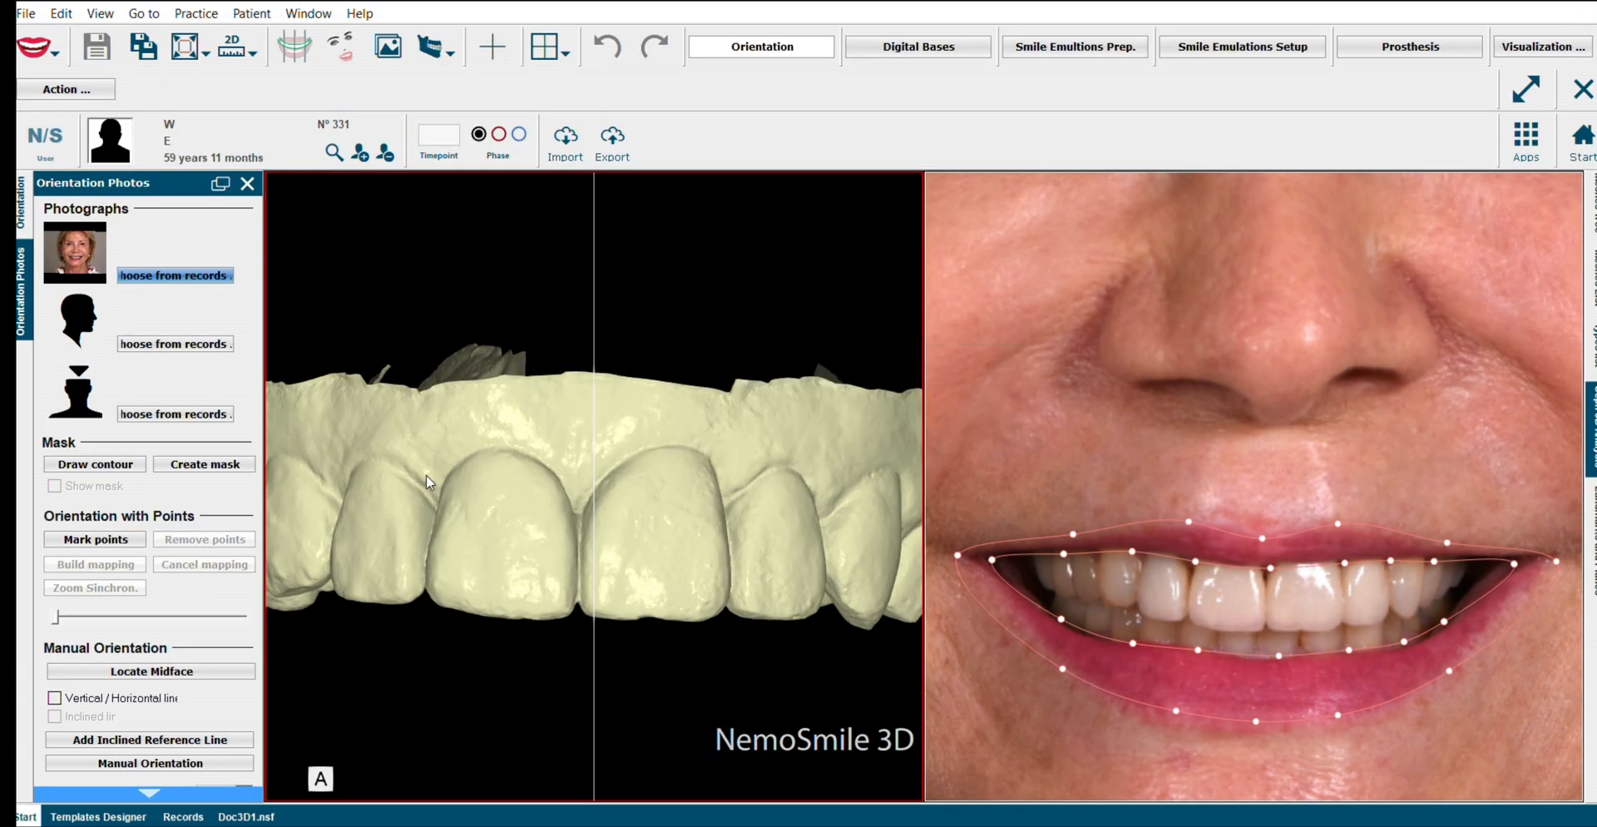
click(204, 464)
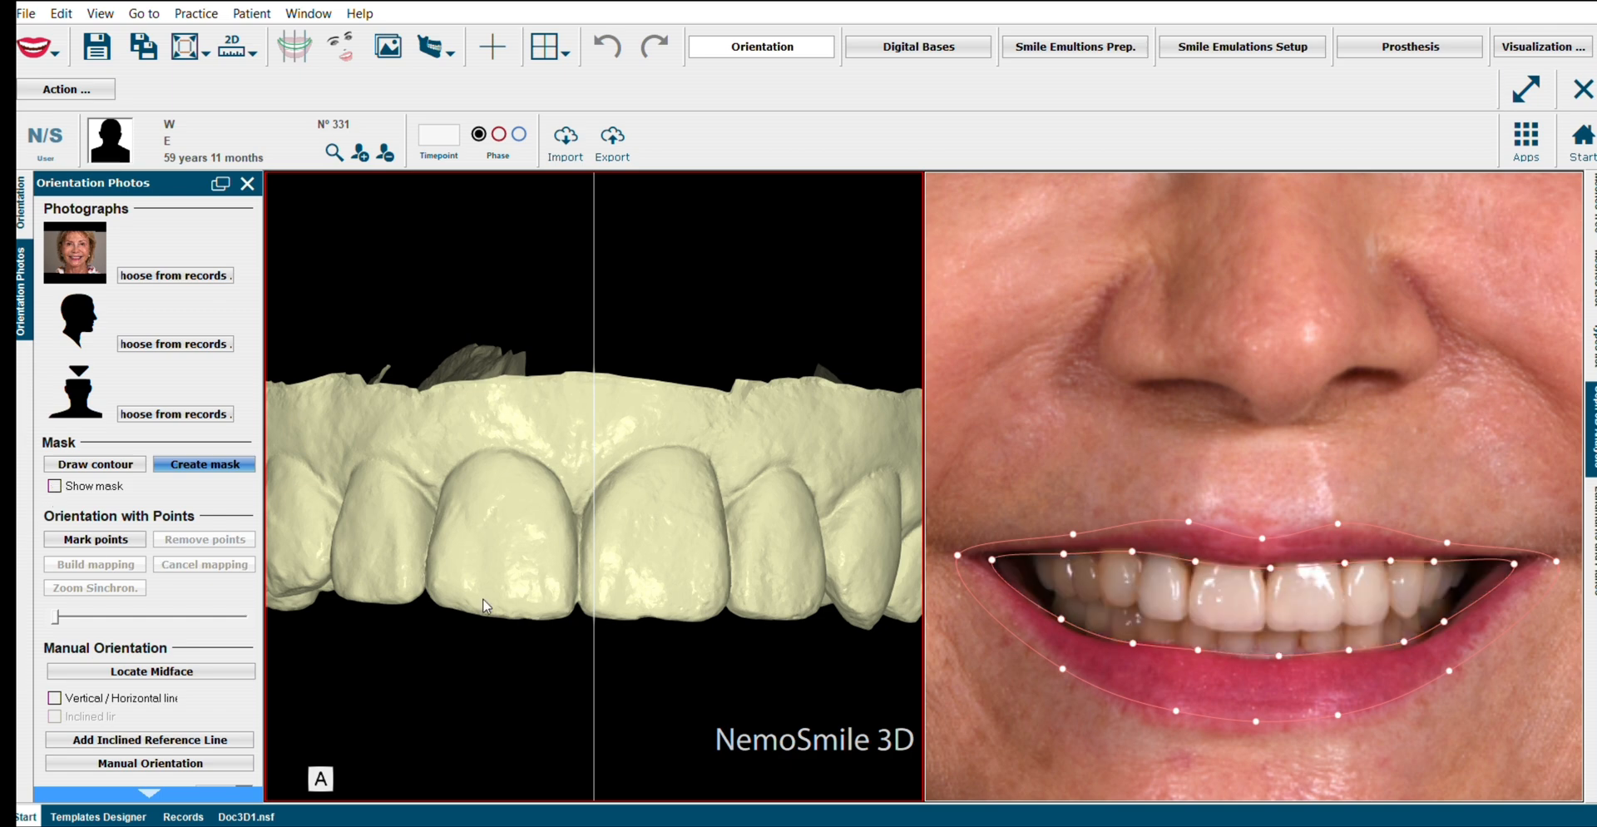
- Mark matching orientation points 1 to 4 on the model and photo, from the central incisors to the patient's right canine
scroll(438, 452, up, 1)
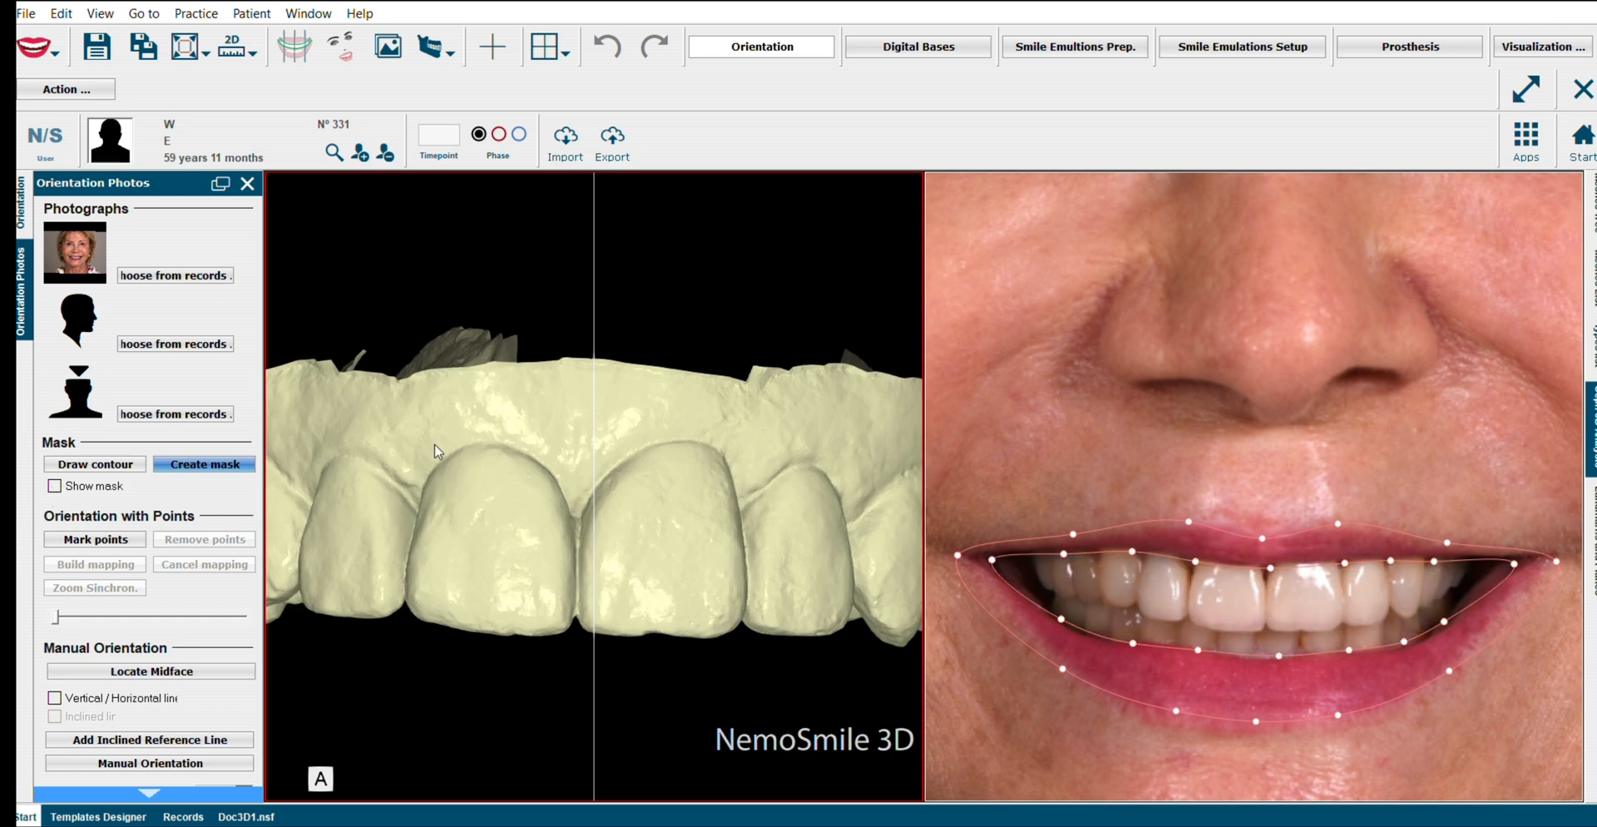
click(103, 538)
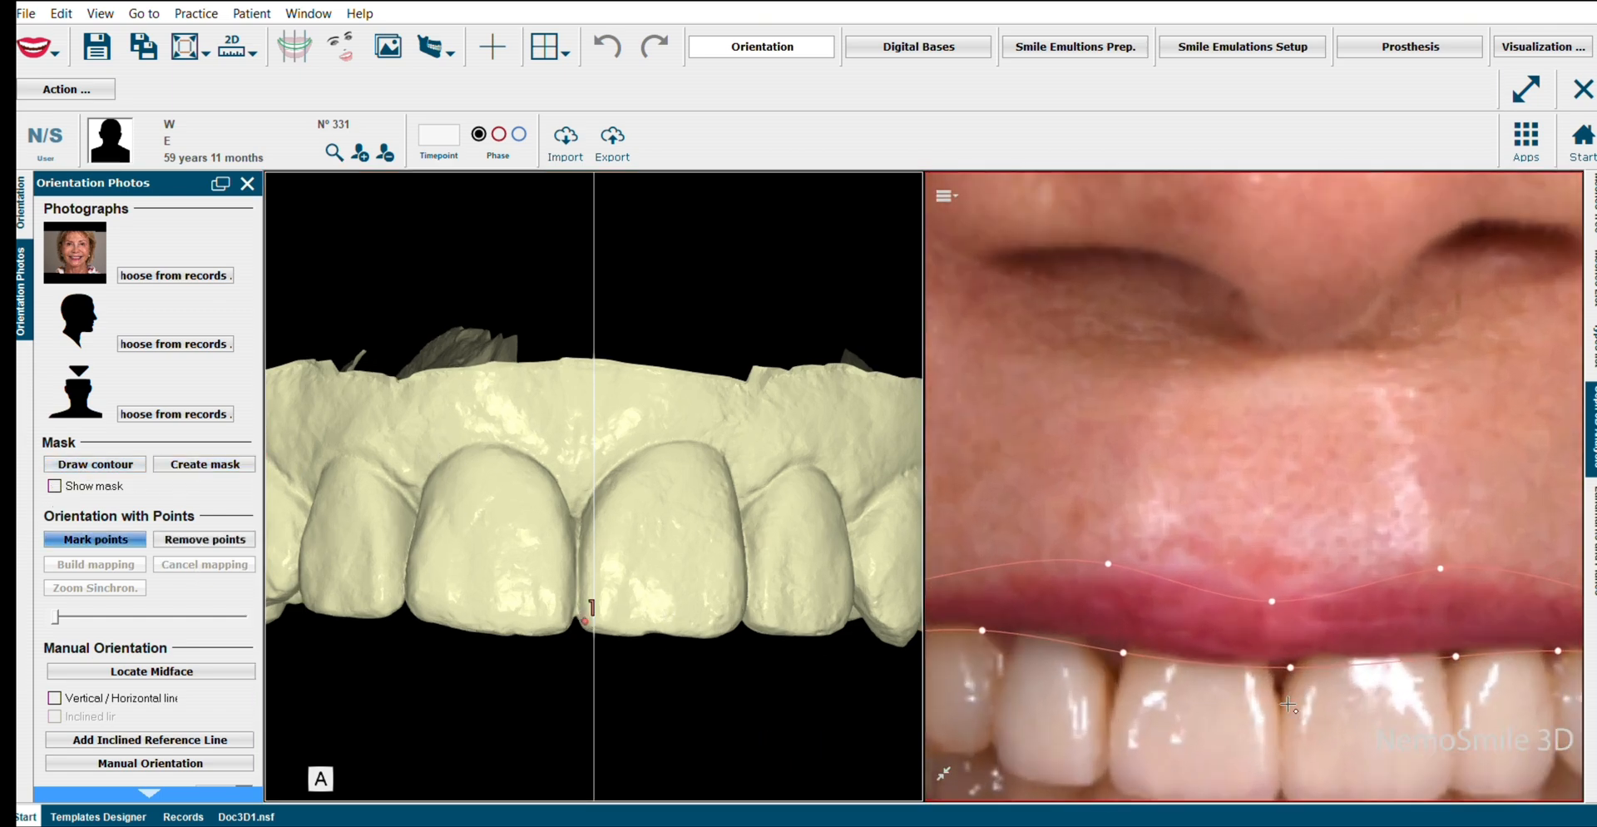
click(422, 613)
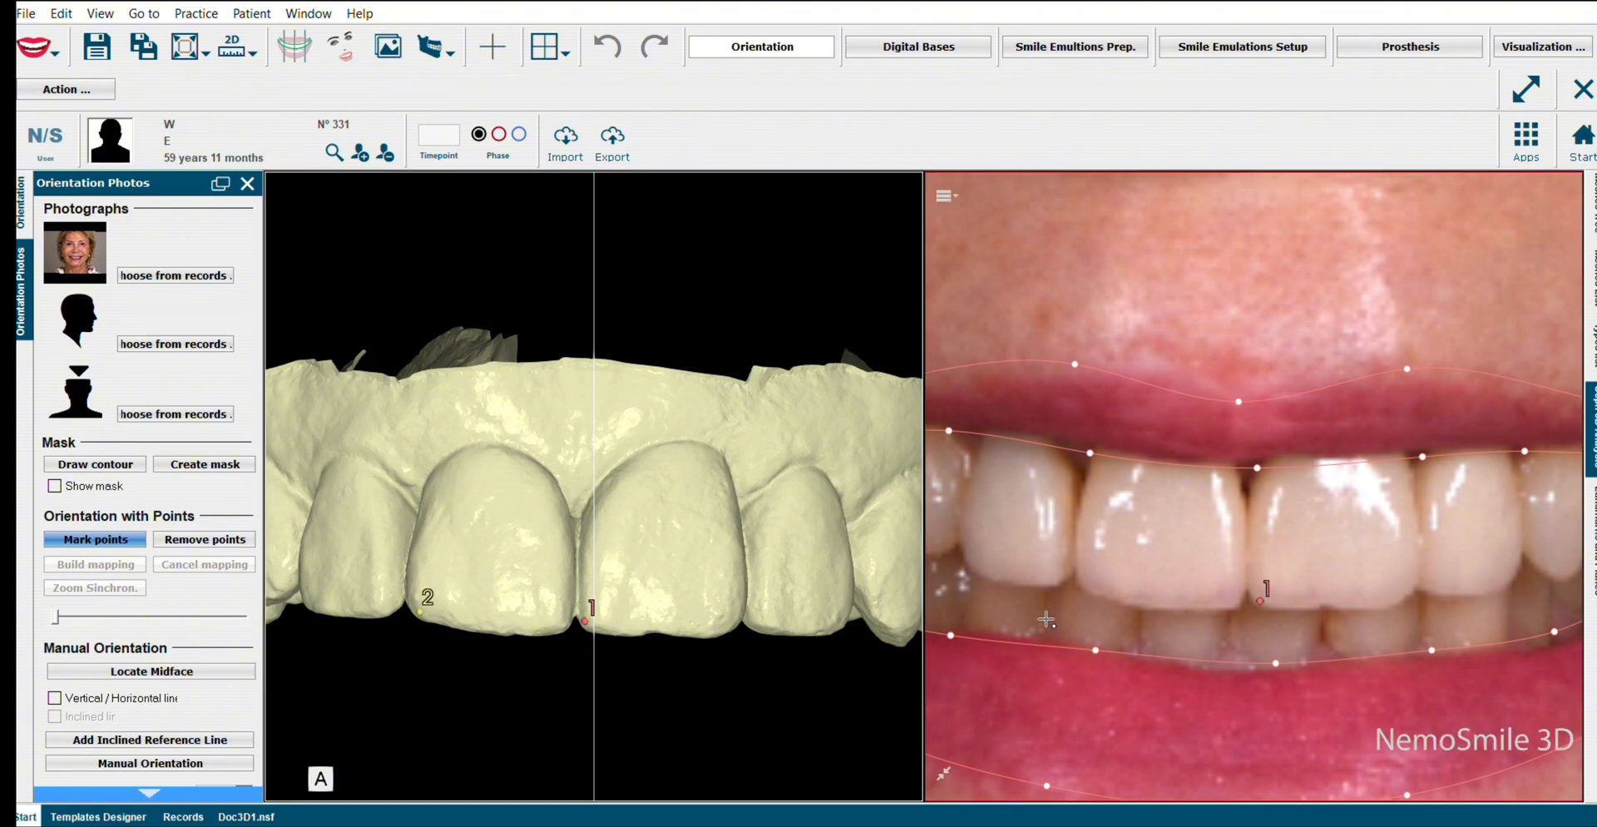
click(315, 605)
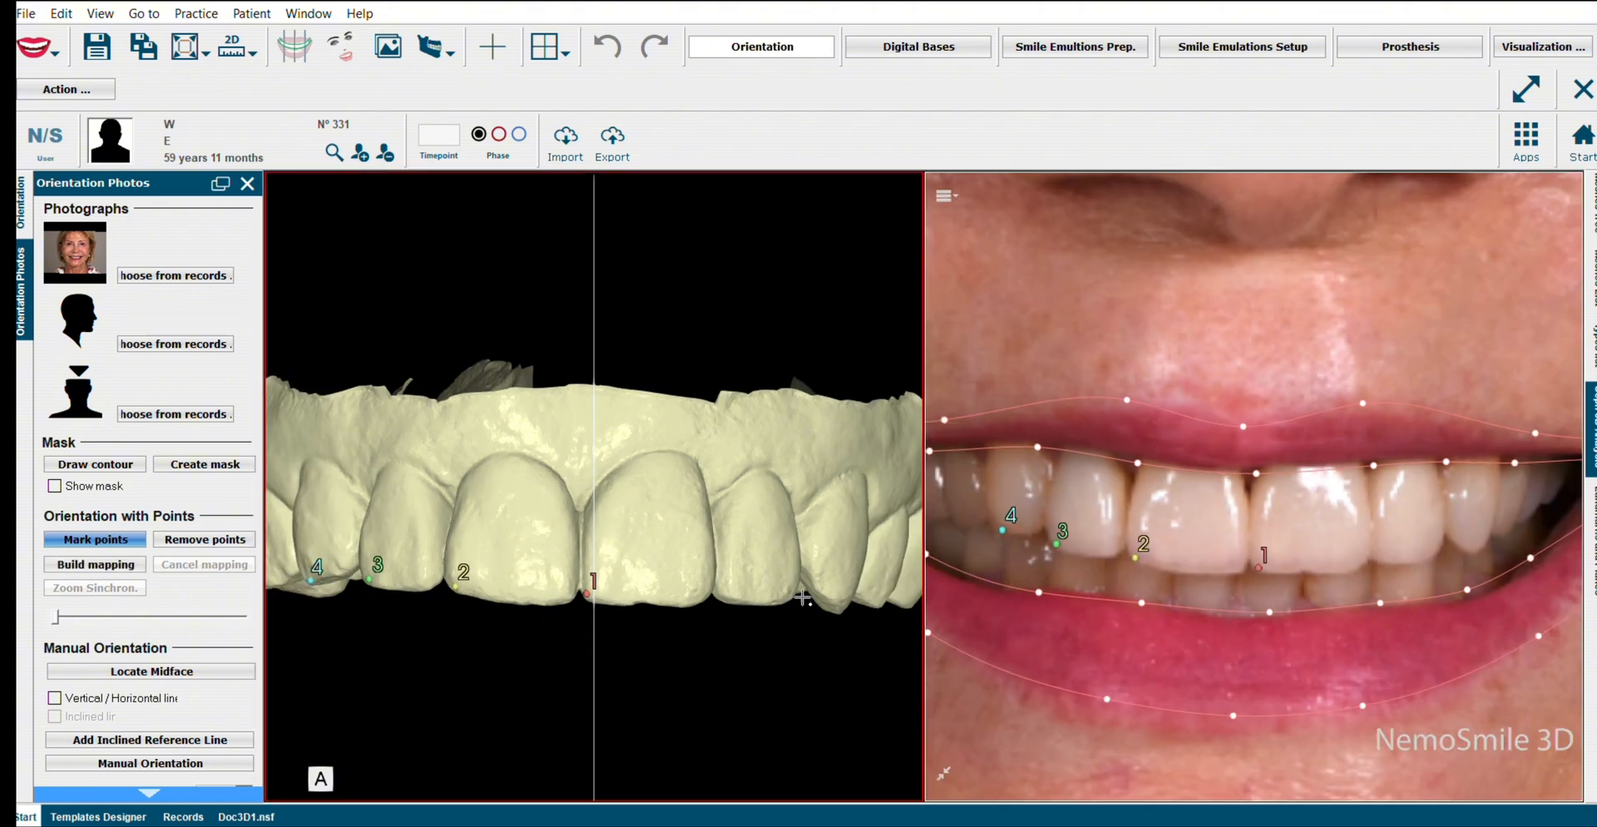
- Mark matching points 5 to 7 on the patient's left teeth in model and photo, and apply the mapped orientation to the volume
click(835, 608)
click(1469, 549)
click(799, 568)
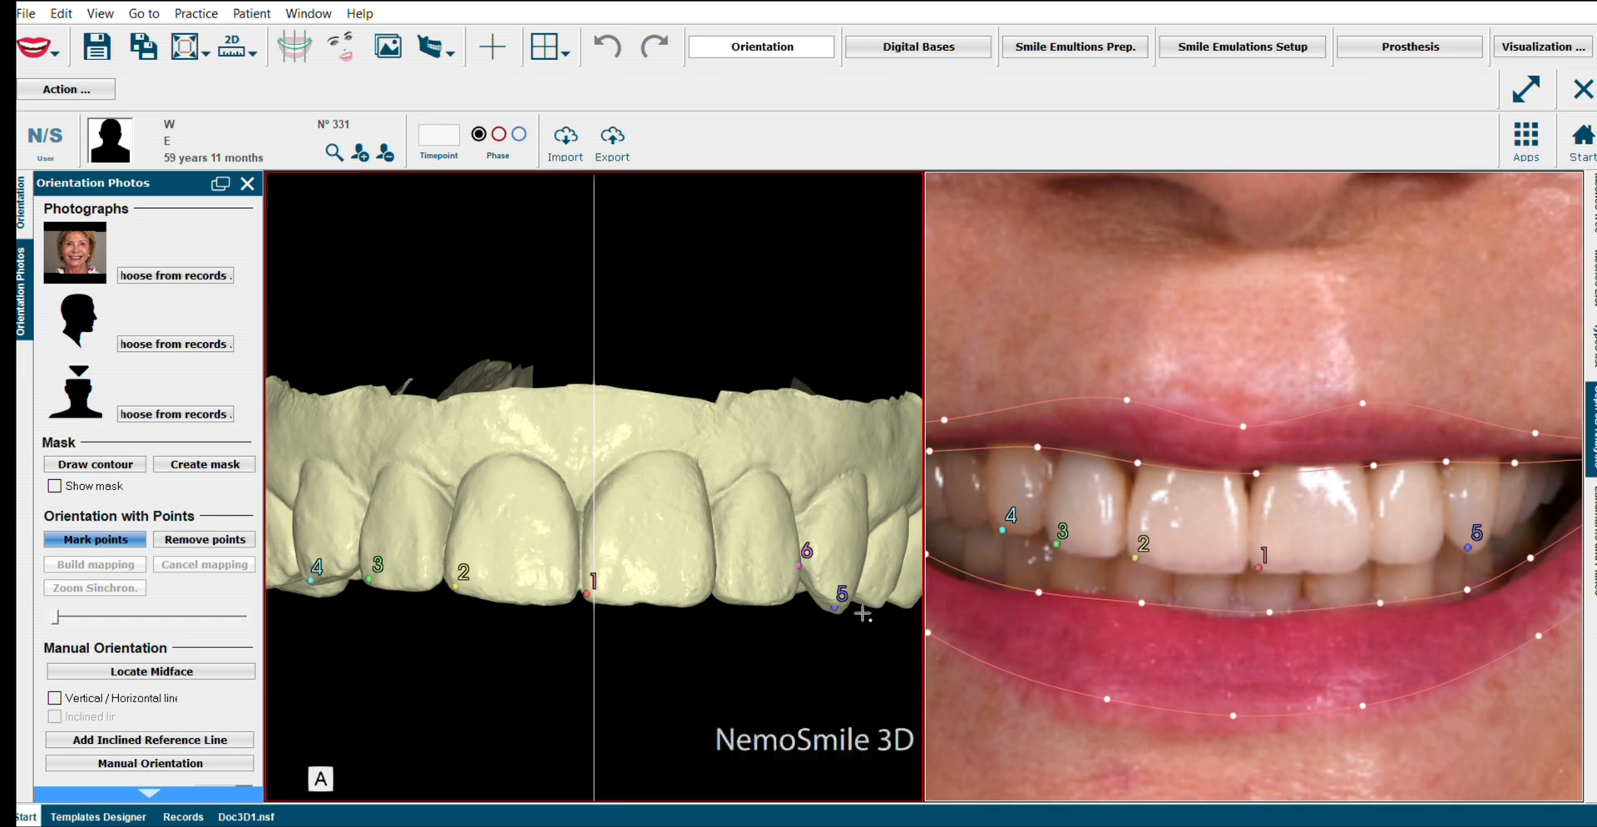
click(1443, 530)
click(728, 571)
click(1550, 487)
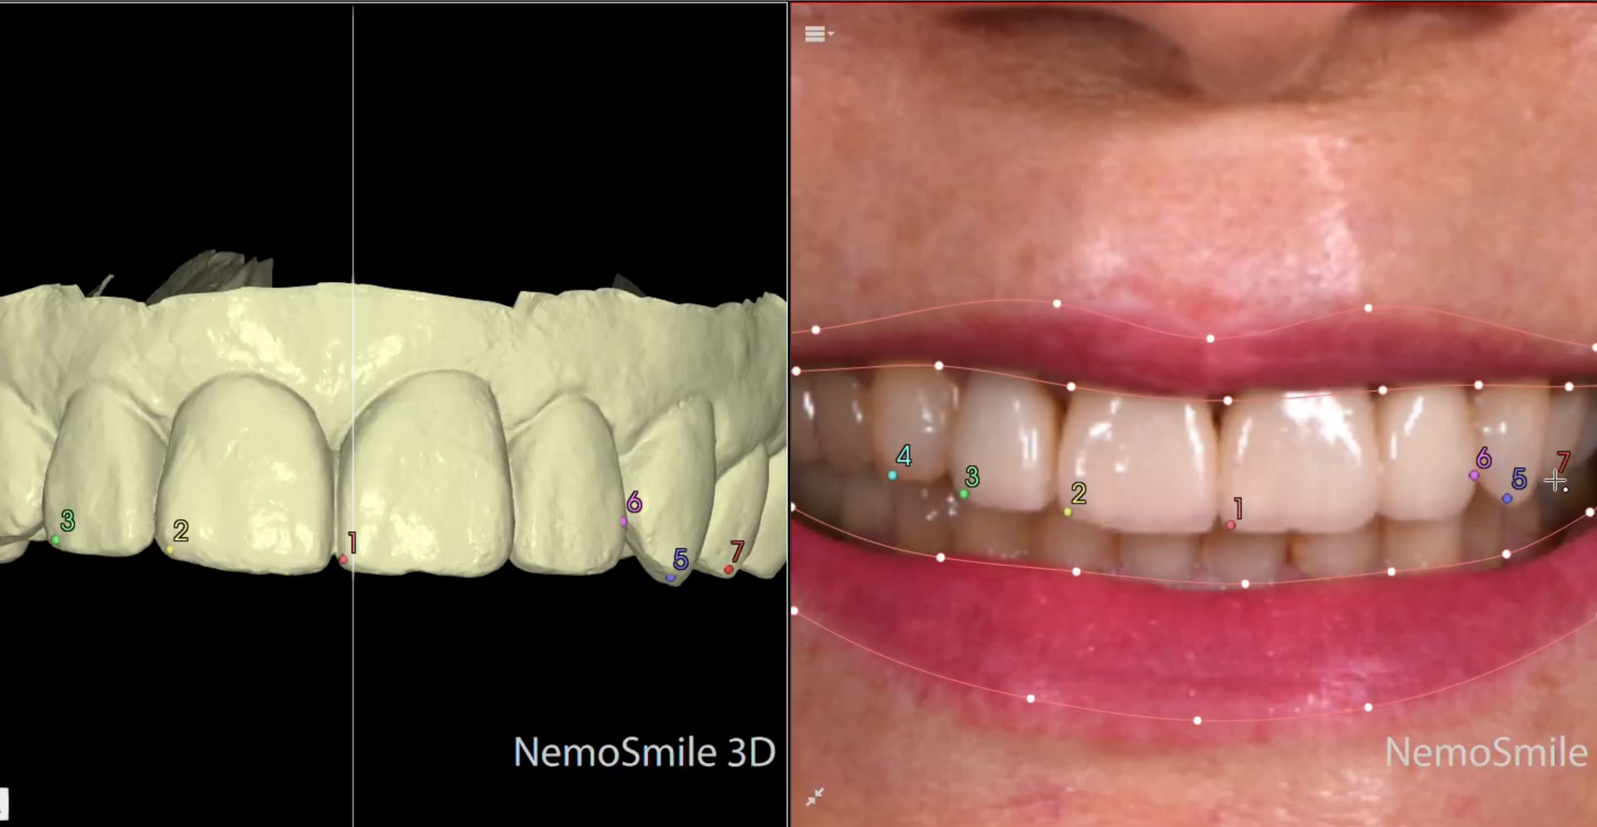
right_click(733, 509)
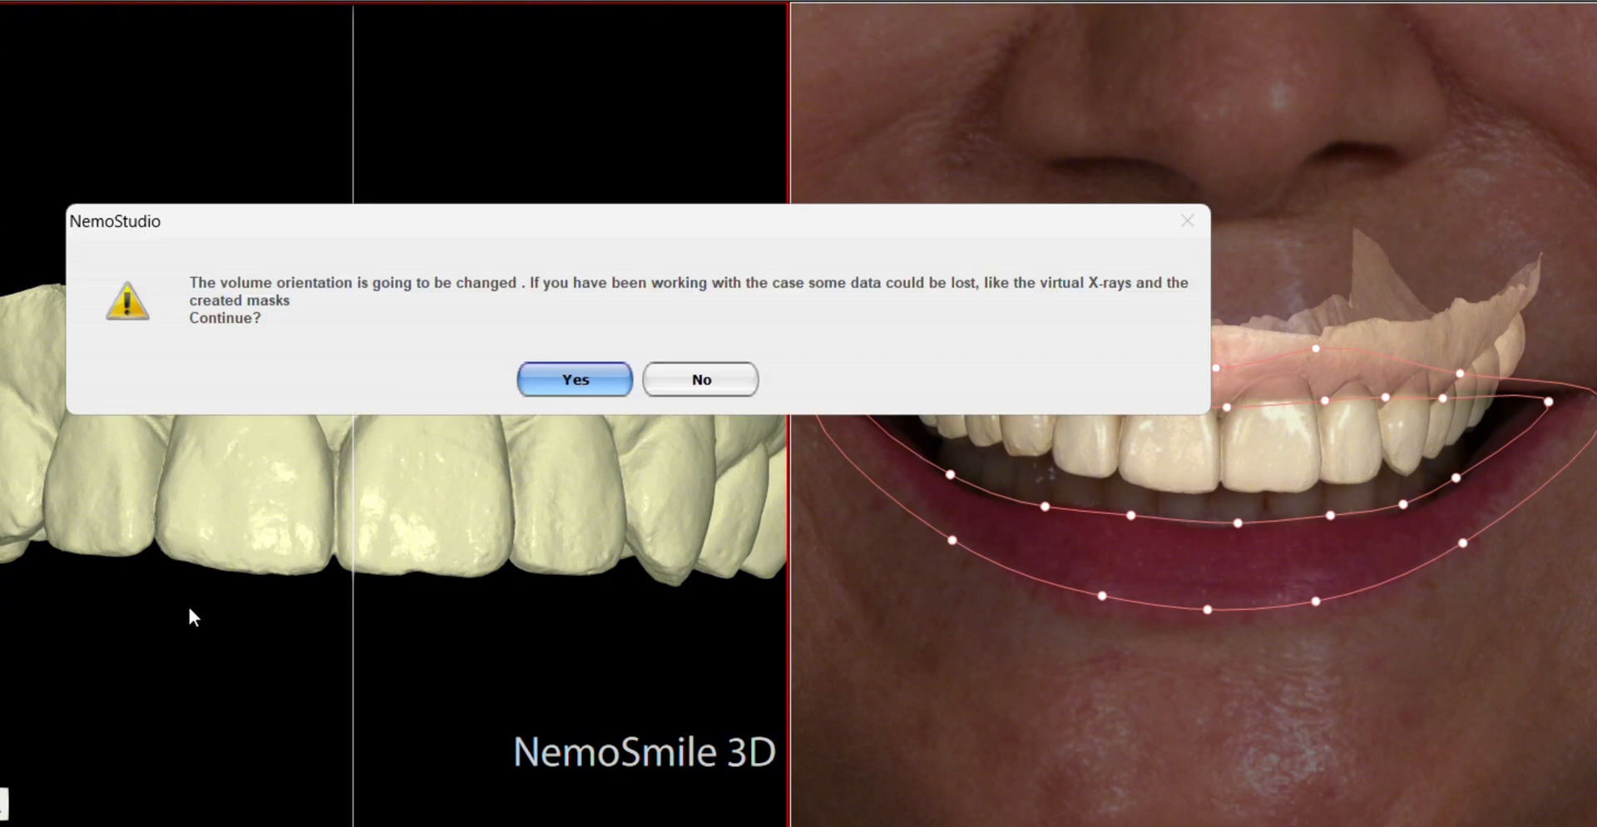
click(545, 388)
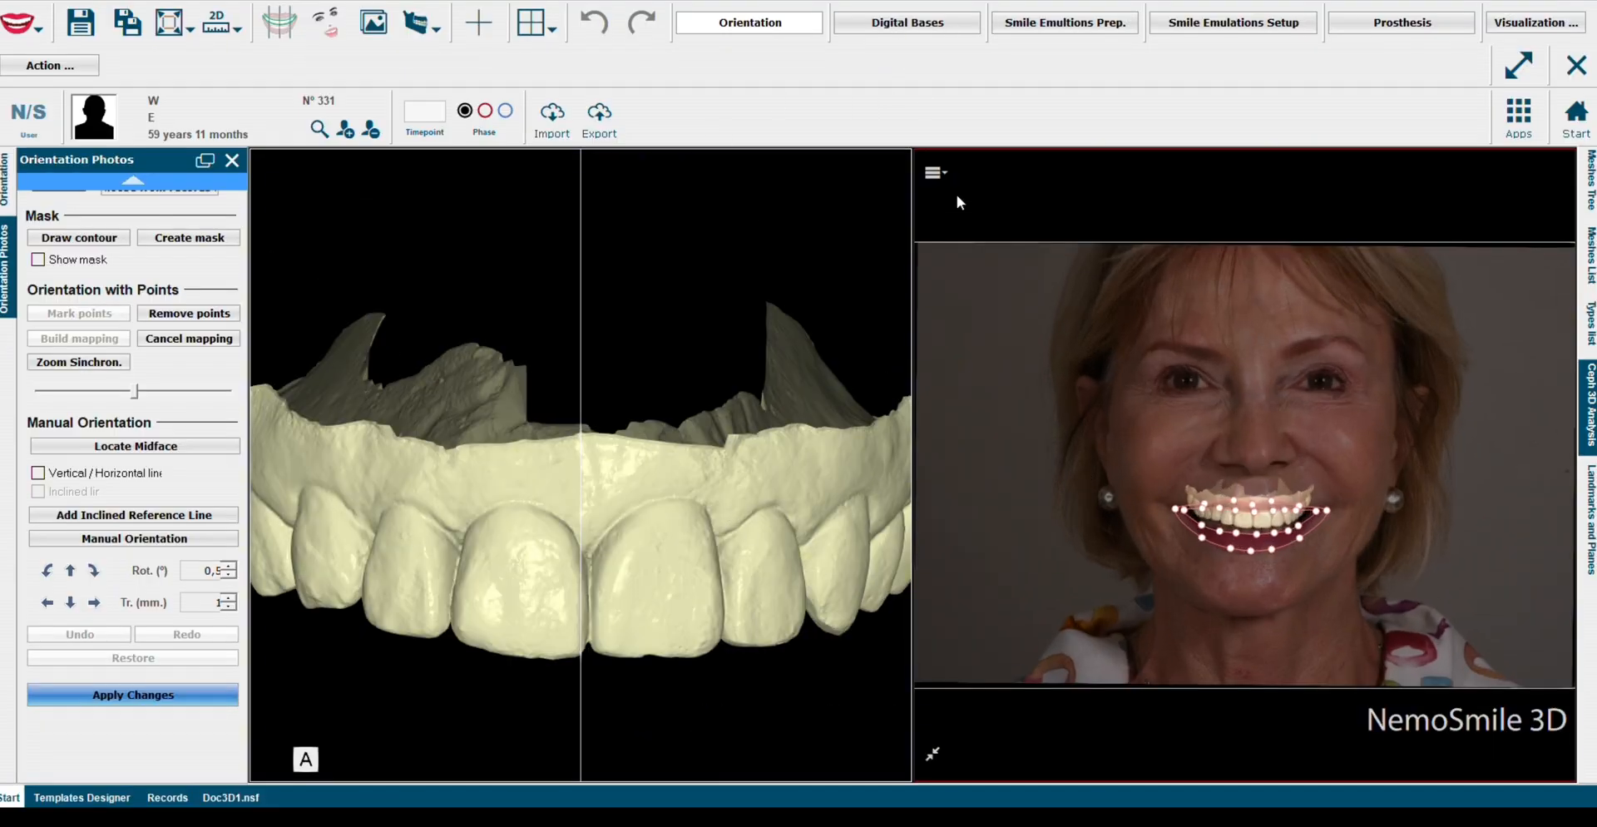
- Check the upper model's mesh integrity for its digital base and trace the trim contour along the palatal edge to behind the patient's left last molar
click(909, 30)
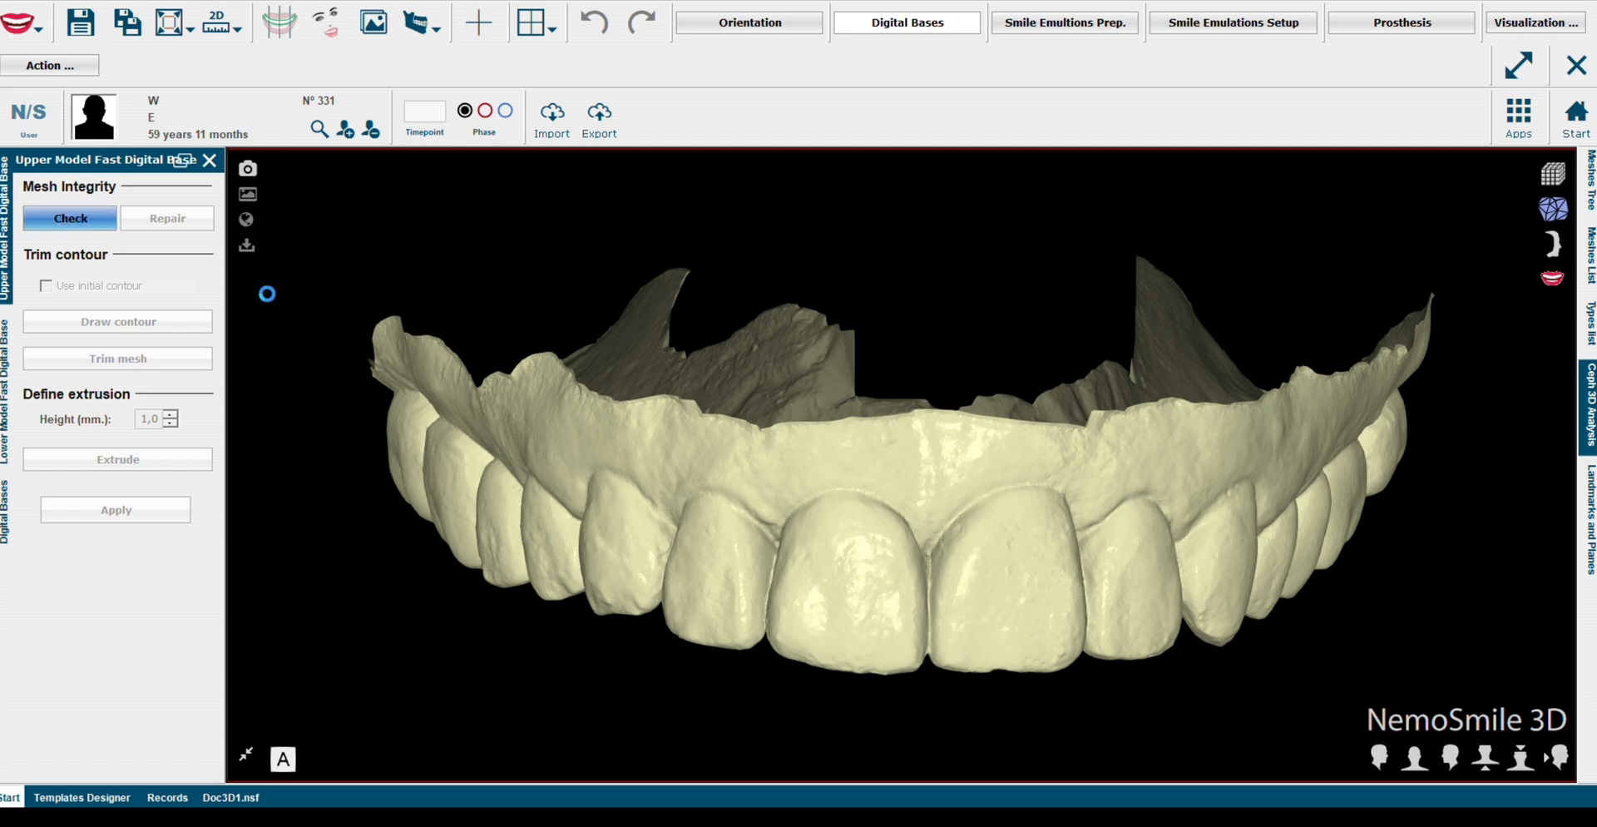
click(773, 442)
click(157, 330)
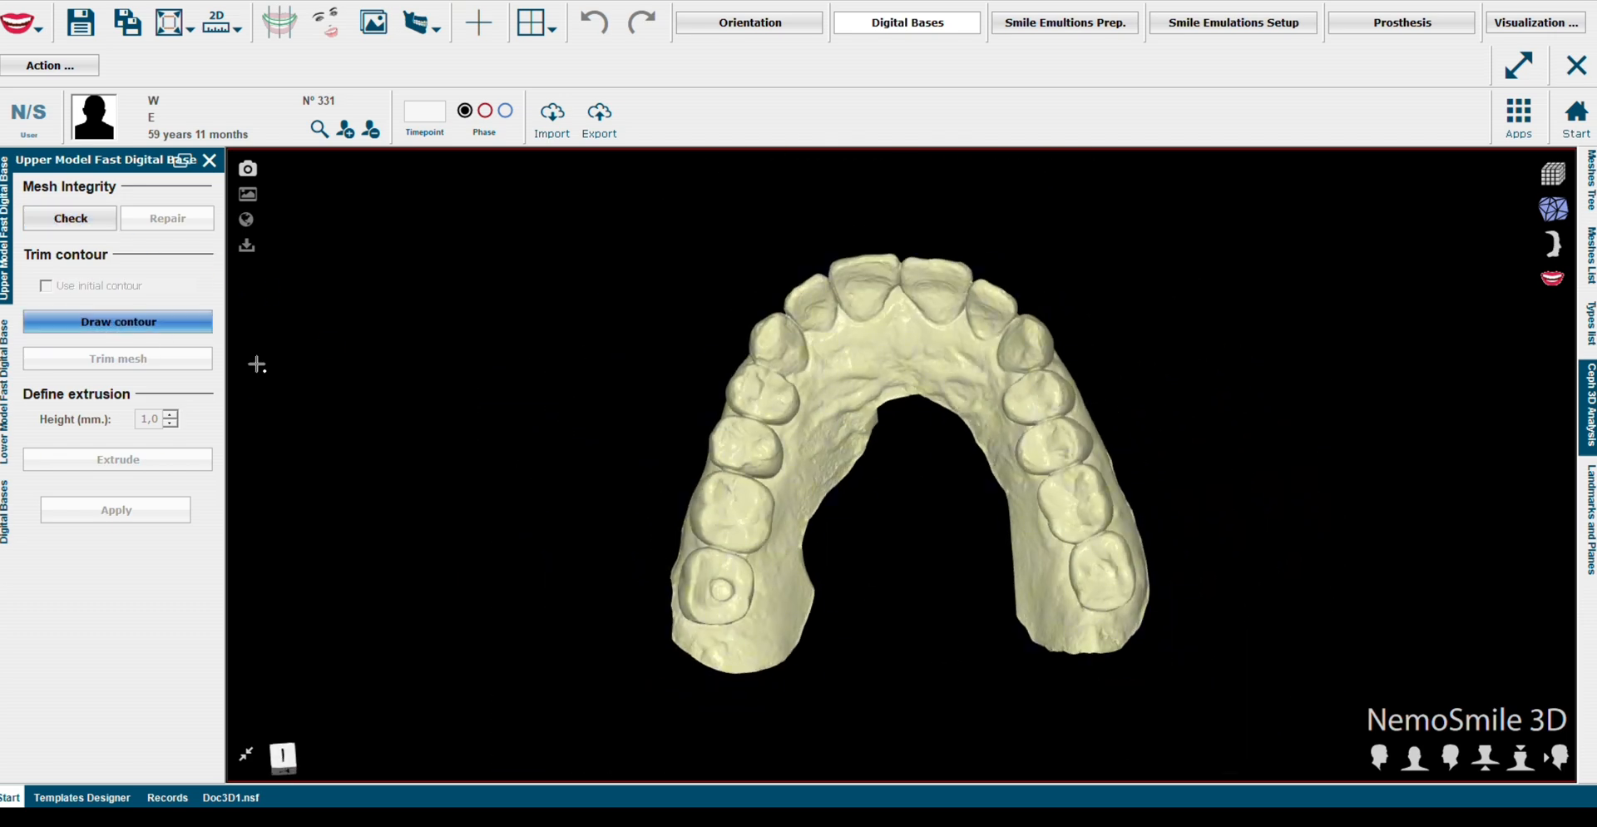
click(896, 371)
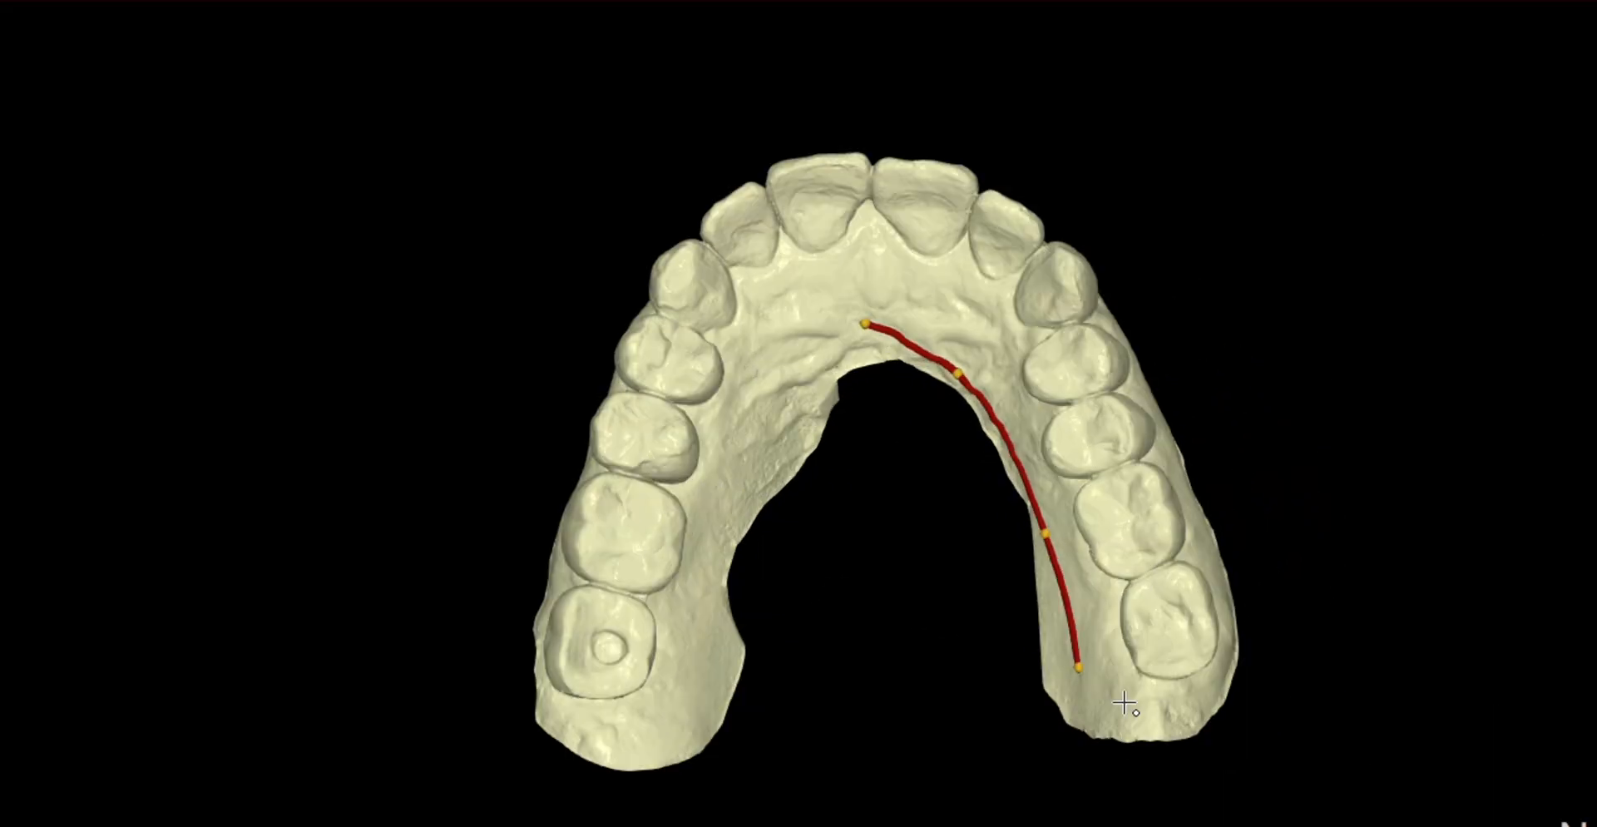
click(1144, 717)
right_drag(1291, 637, 1258, 641)
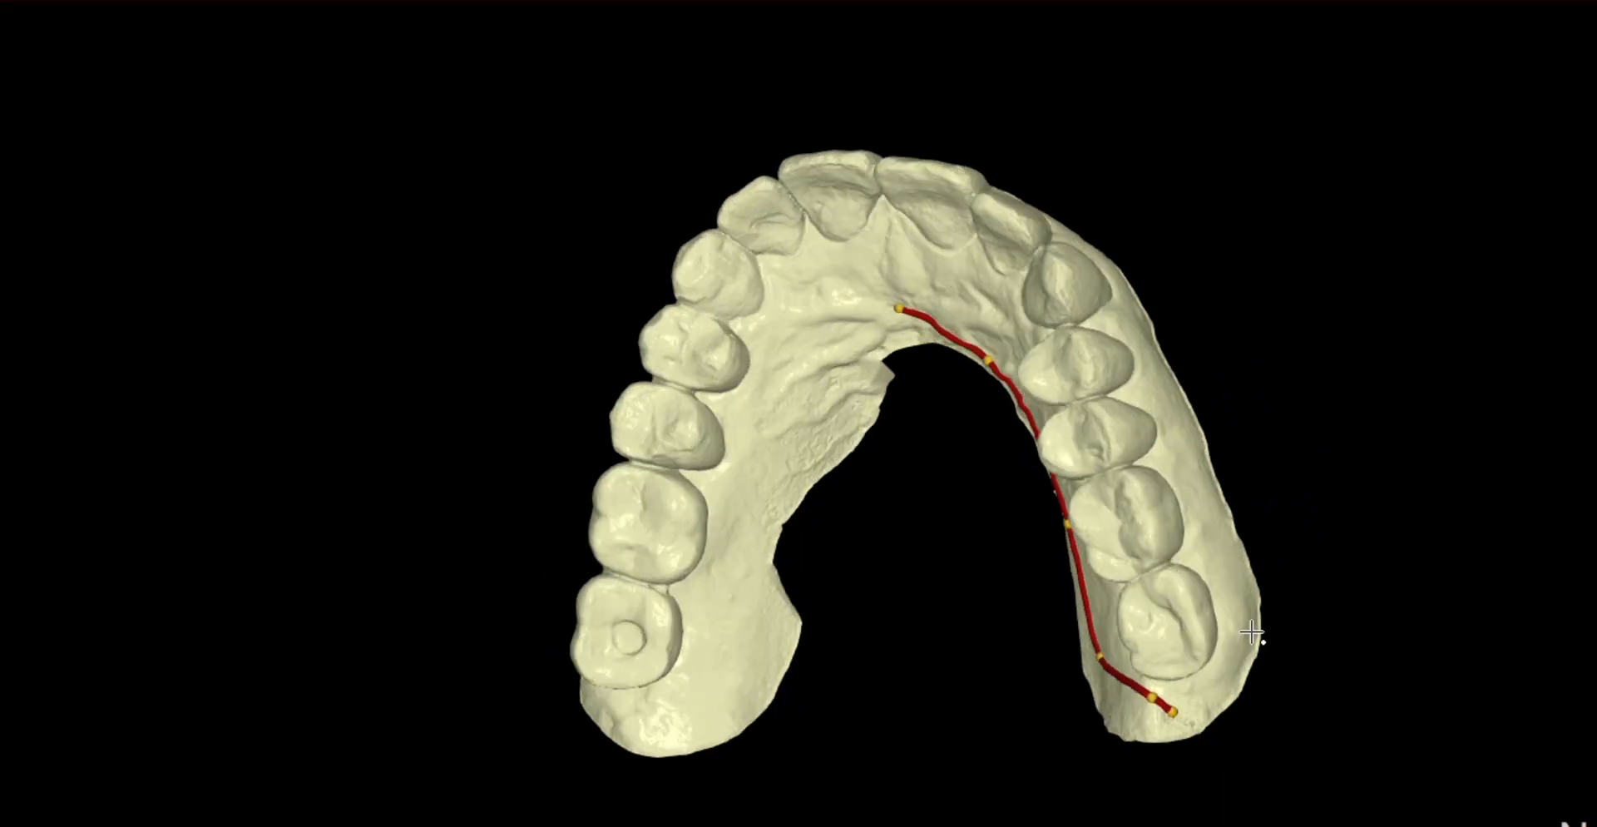
- Continue the trim contour along the patient's left buccal gingiva to above the central incisors
click(1256, 640)
right_drag(1227, 441, 1195, 488)
click(1191, 432)
click(1092, 266)
right_drag(1103, 291, 1143, 459)
click(912, 141)
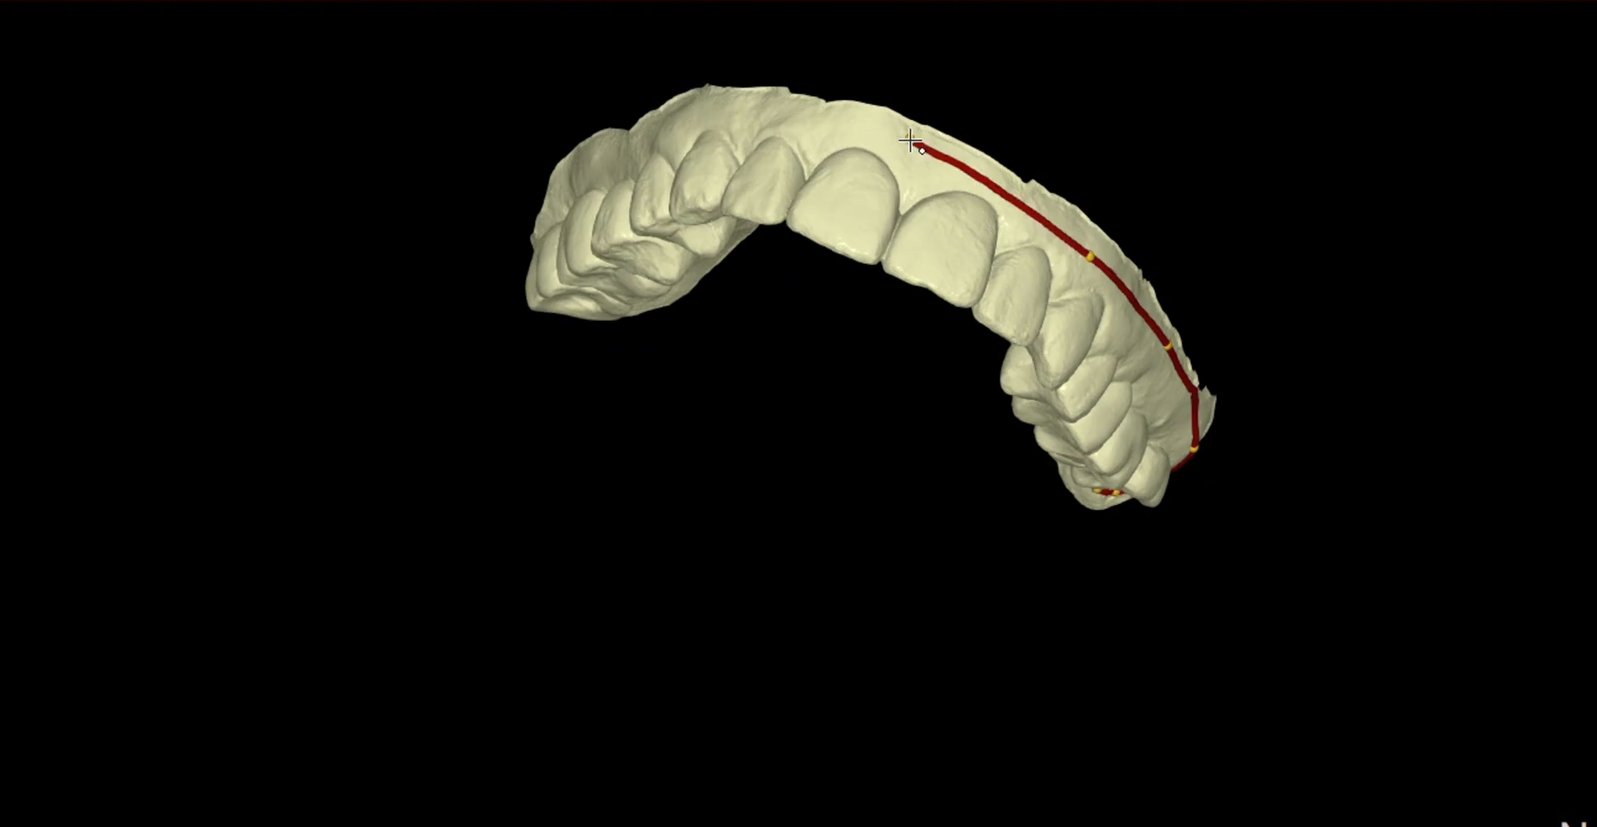
- Complete the trim contour along the patient's right buccal gingiva and around the last molar back to the palatal side
right_drag(909, 142, 985, 193)
click(669, 90)
click(507, 64)
click(408, 64)
right_drag(491, 109, 394, 242)
click(715, 273)
click(759, 322)
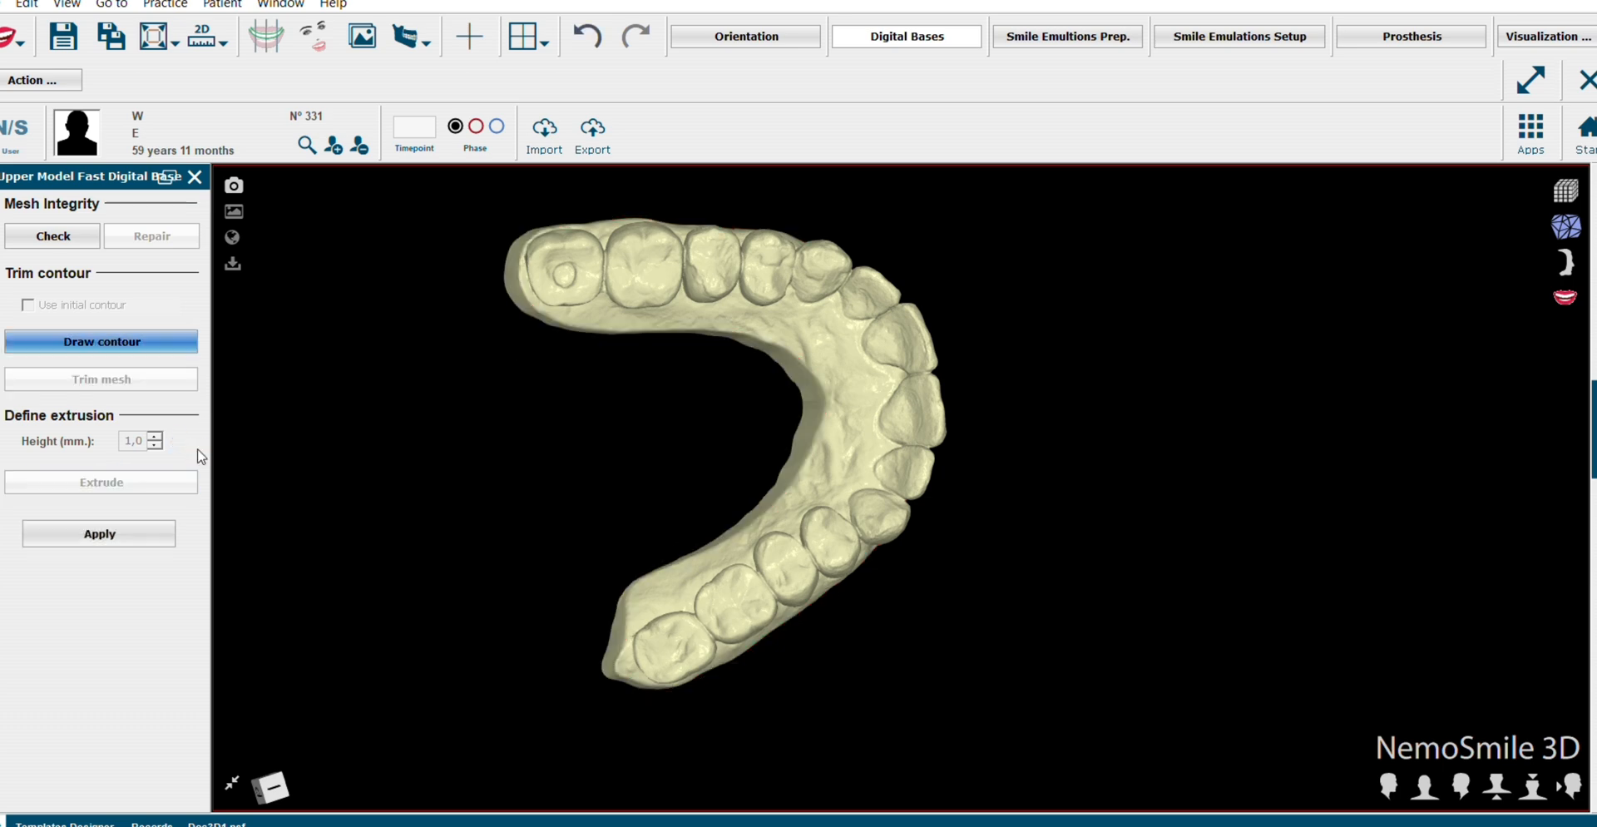
- Save the model with its finished digital base, inspect it from the side and switch to the Prosthesis stage
click(64, 39)
drag(707, 432, 814, 412)
click(1406, 38)
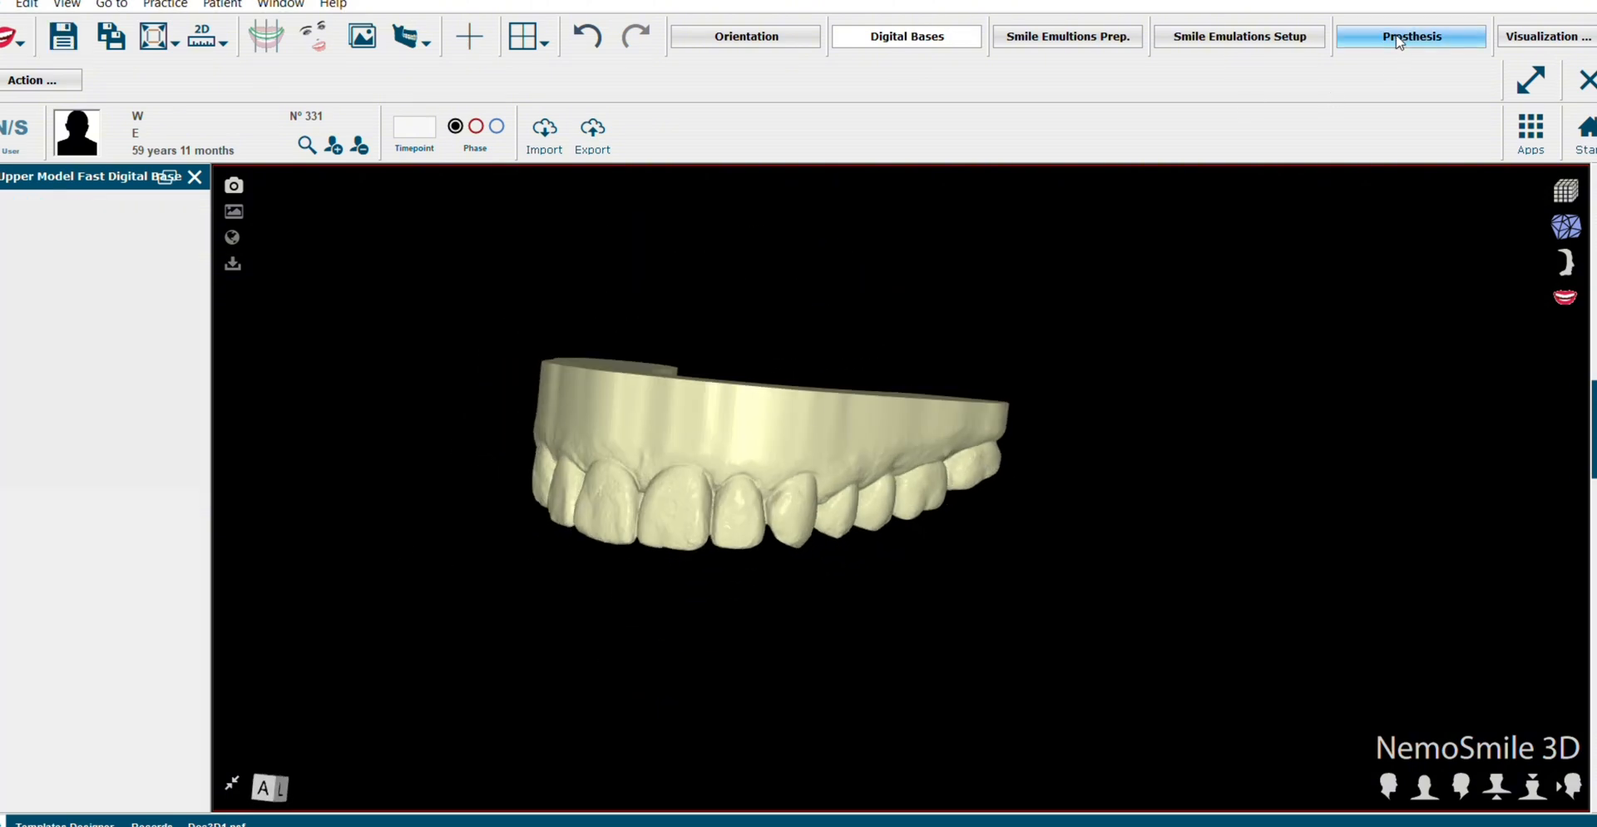
click(720, 453)
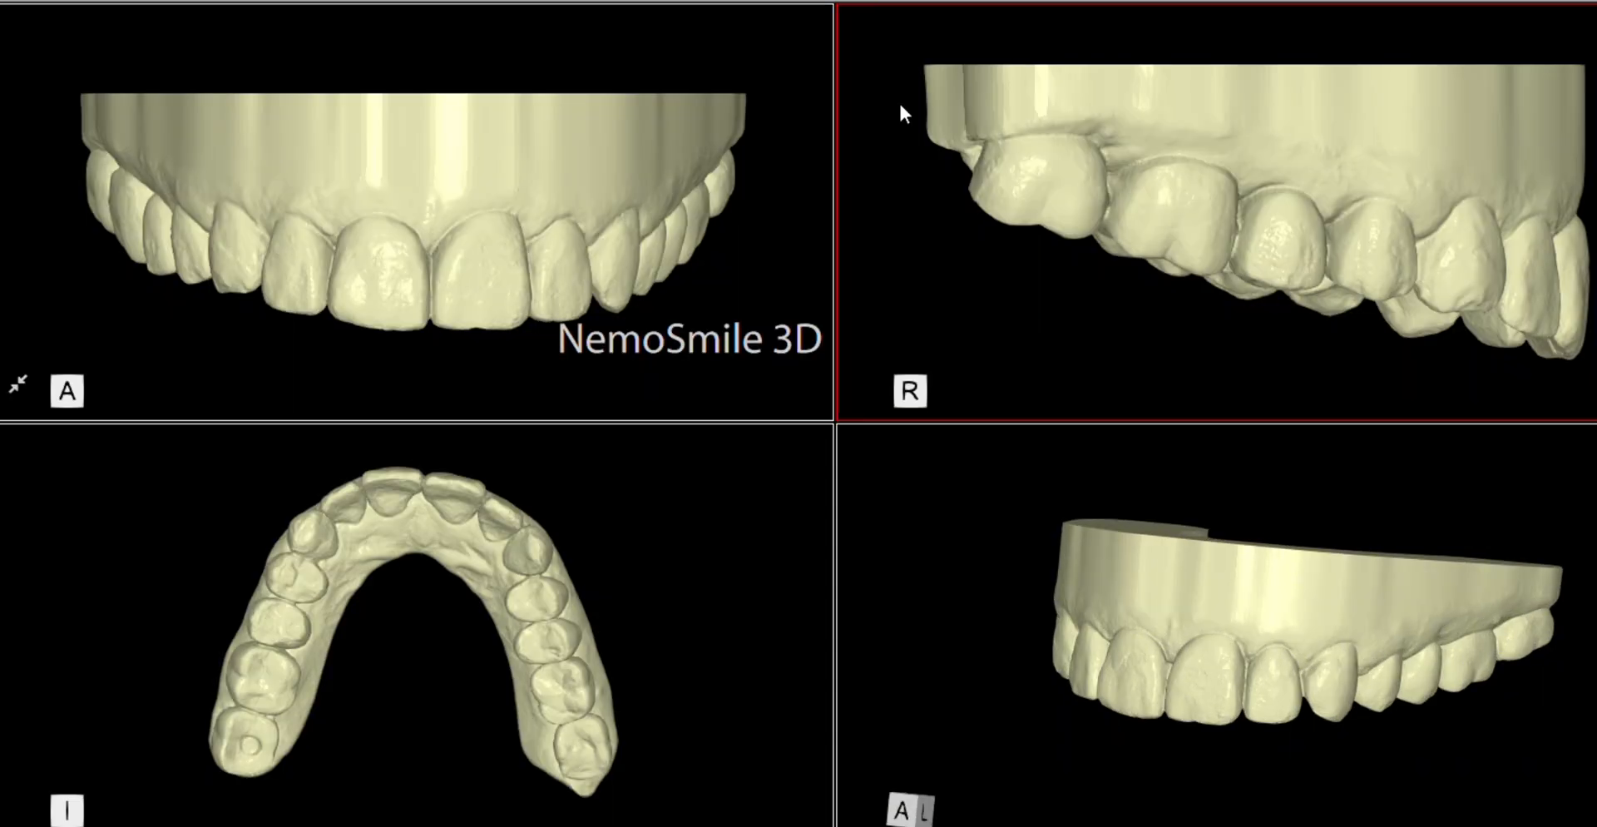
- Overlay the PhotoFront image on the enlarged frontal view of the upper model with its mask enabled
click(872, 805)
click(20, 31)
scroll(1235, 500, down, 5)
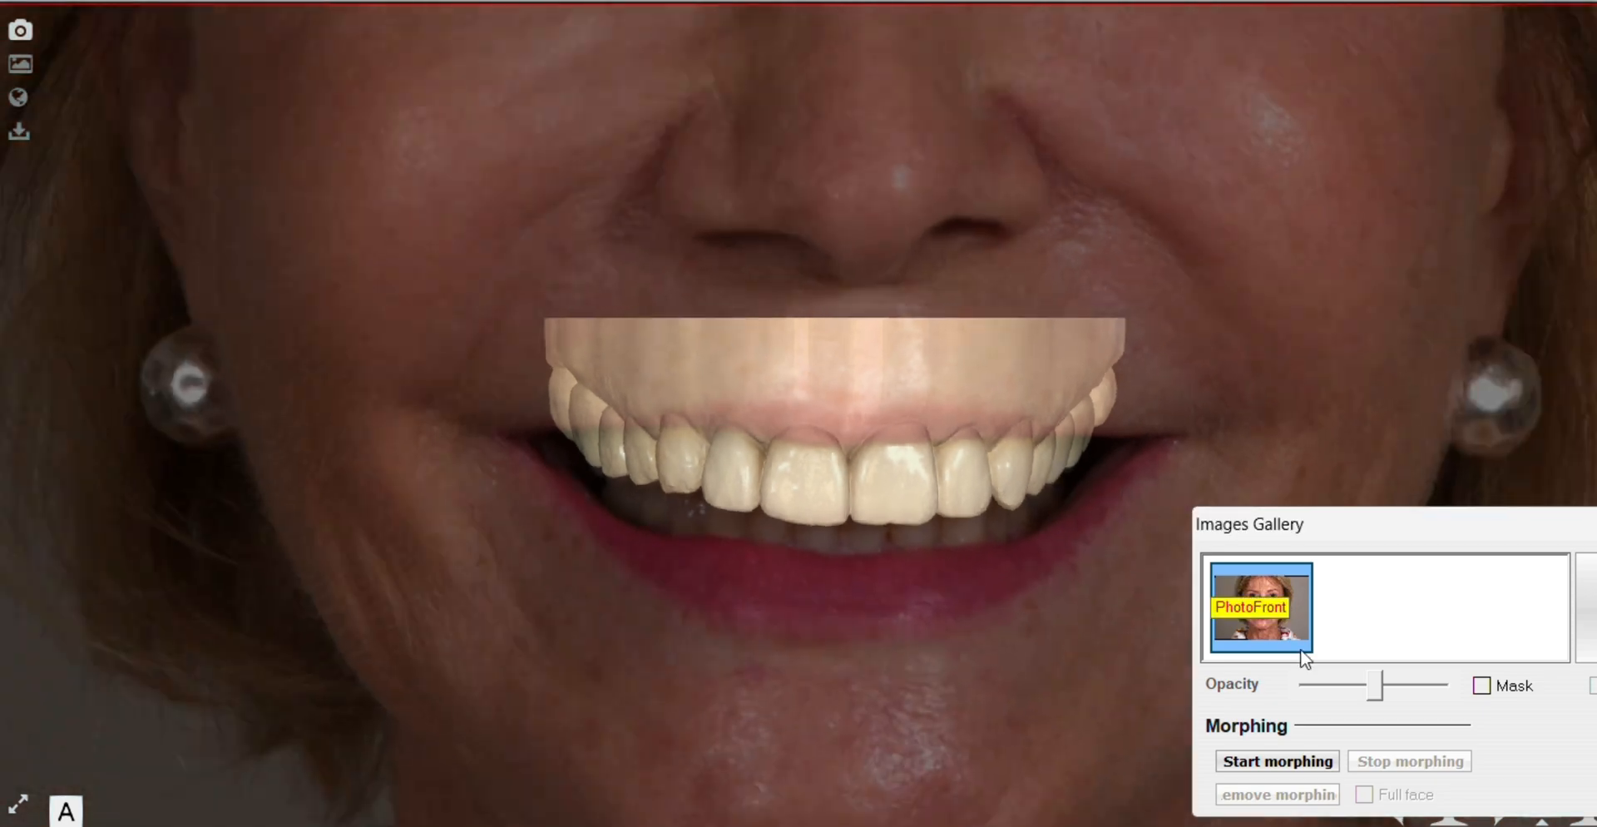
scroll(884, 197, down, 3)
middle_drag(884, 196, 829, 248)
scroll(828, 248, down, 1)
click(313, 53)
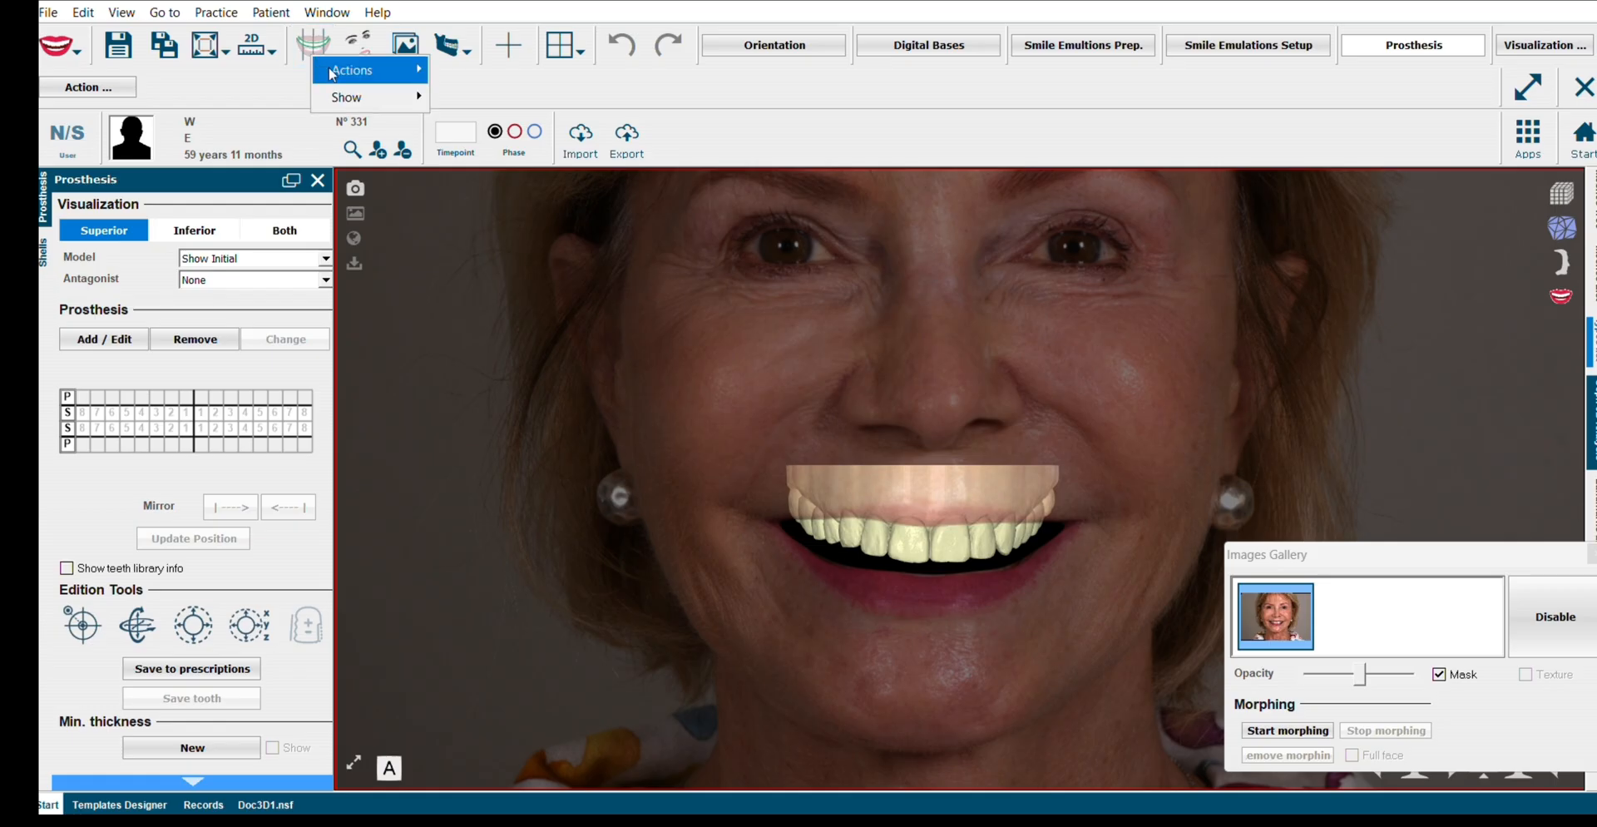
mouse_move(346, 99)
click(494, 234)
drag(1523, 560, 1366, 518)
click(1416, 518)
- Disable the face photo overlay, and show the Incisal guide on the occlusal side of the upper model with its lock toggled
click(1553, 619)
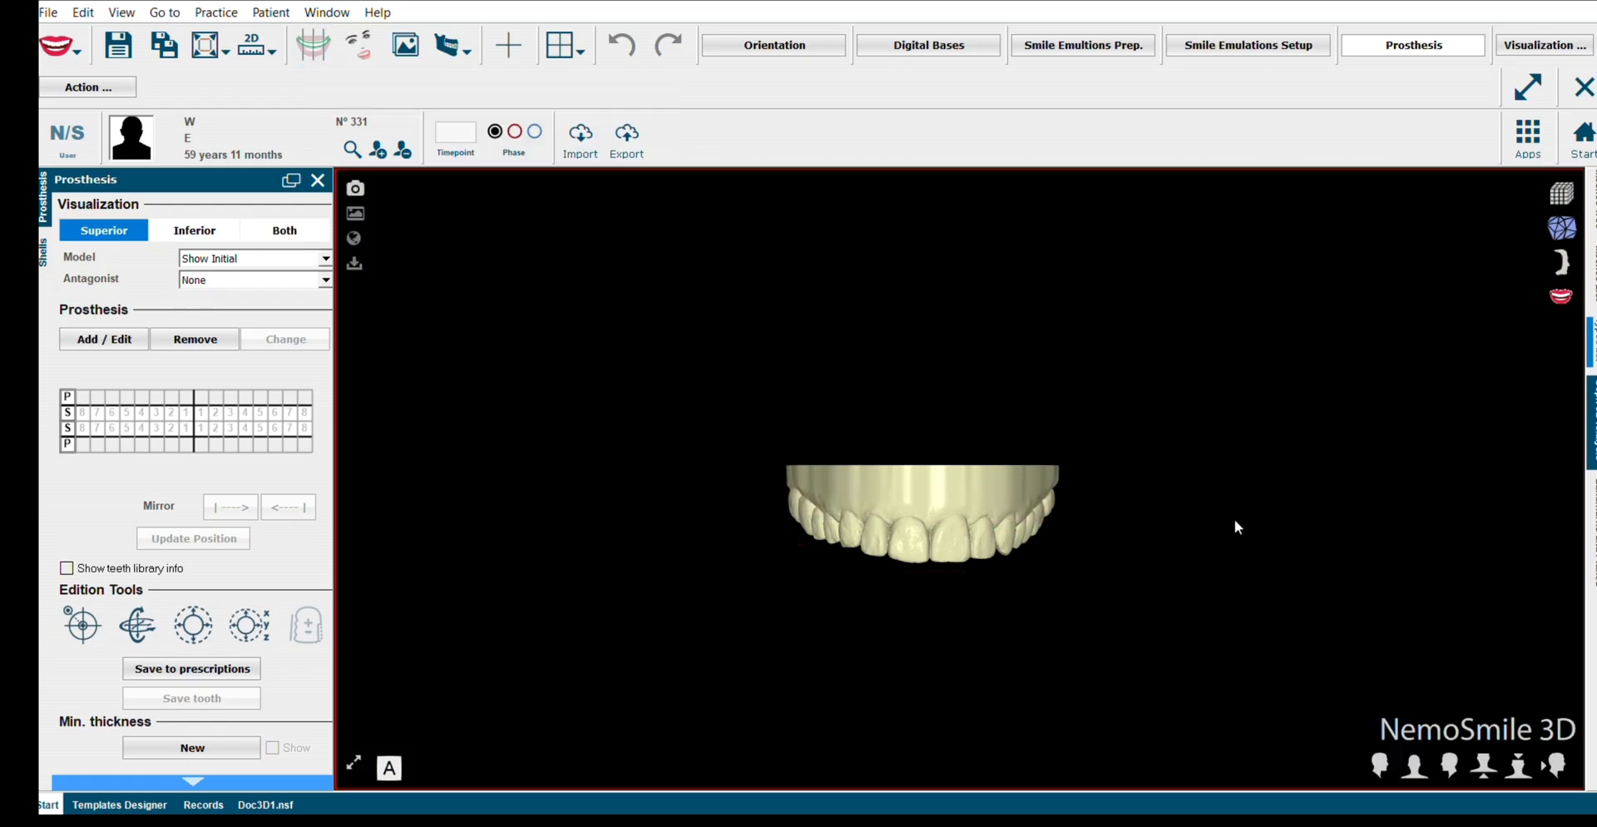
drag(913, 545, 909, 404)
scroll(908, 402, up, 5)
click(312, 50)
mouse_move(331, 87)
click(502, 225)
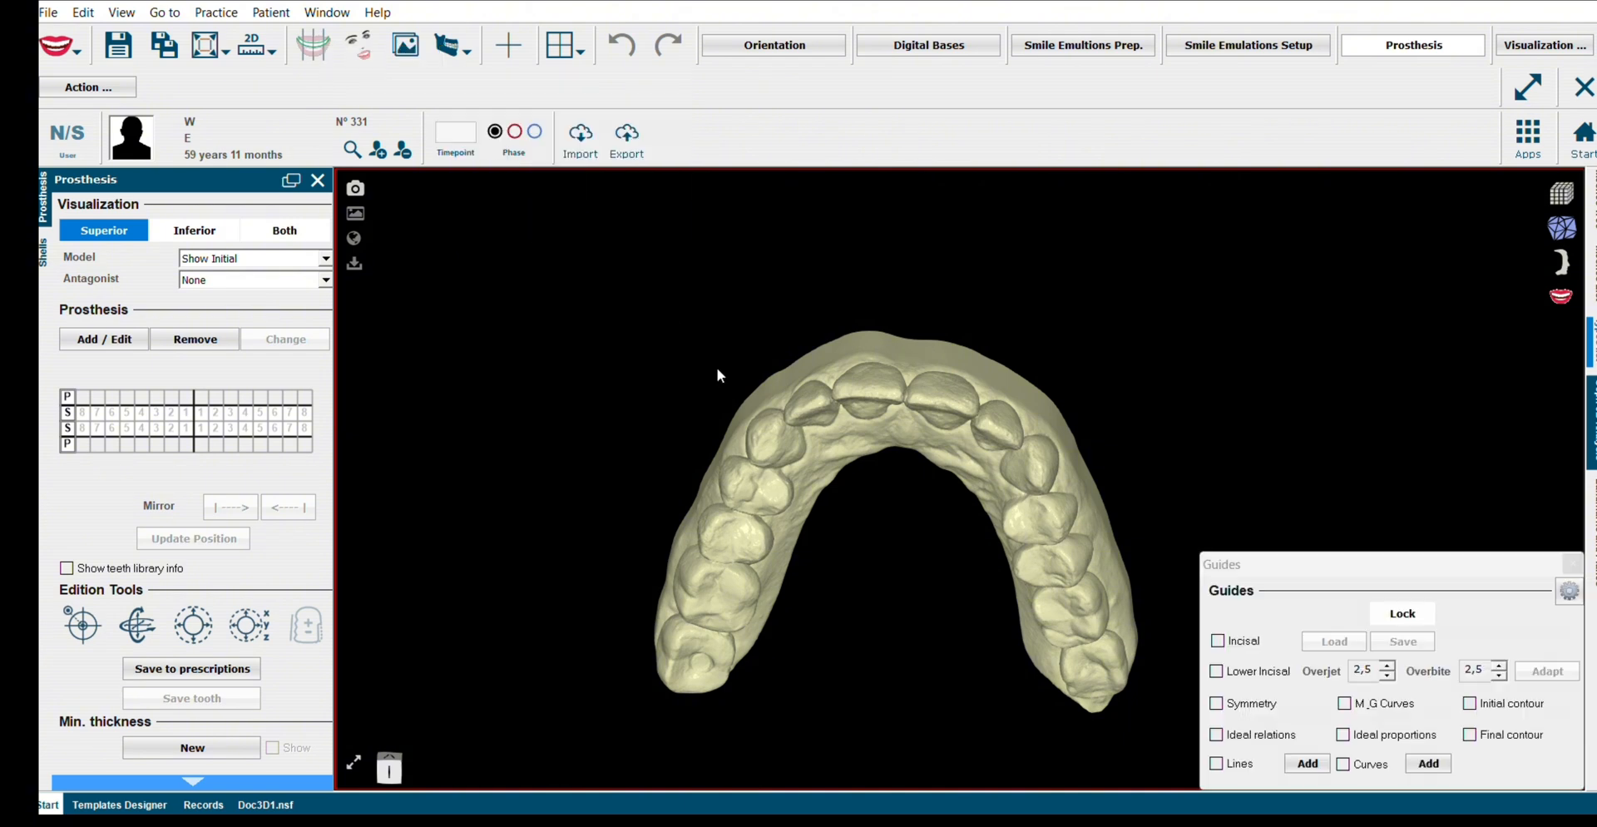
click(1217, 641)
click(1394, 622)
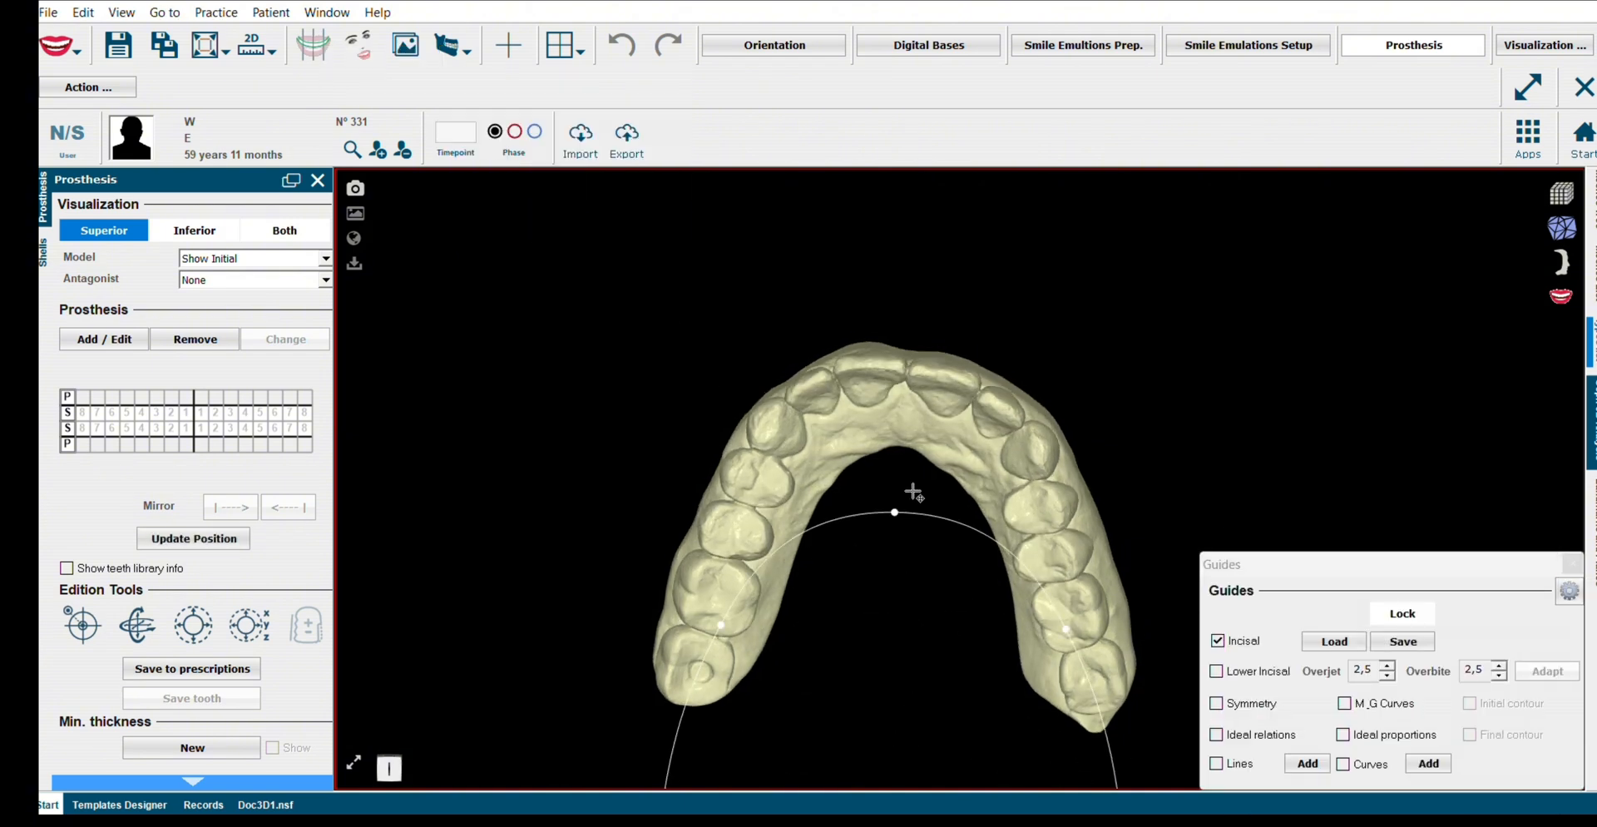
- Fit the incisal guide curve to the incisal edges and buccal cusps of the upper arch in the four-view layout
click(354, 762)
drag(648, 331, 659, 406)
drag(981, 427, 992, 293)
drag(1339, 567, 350, 317)
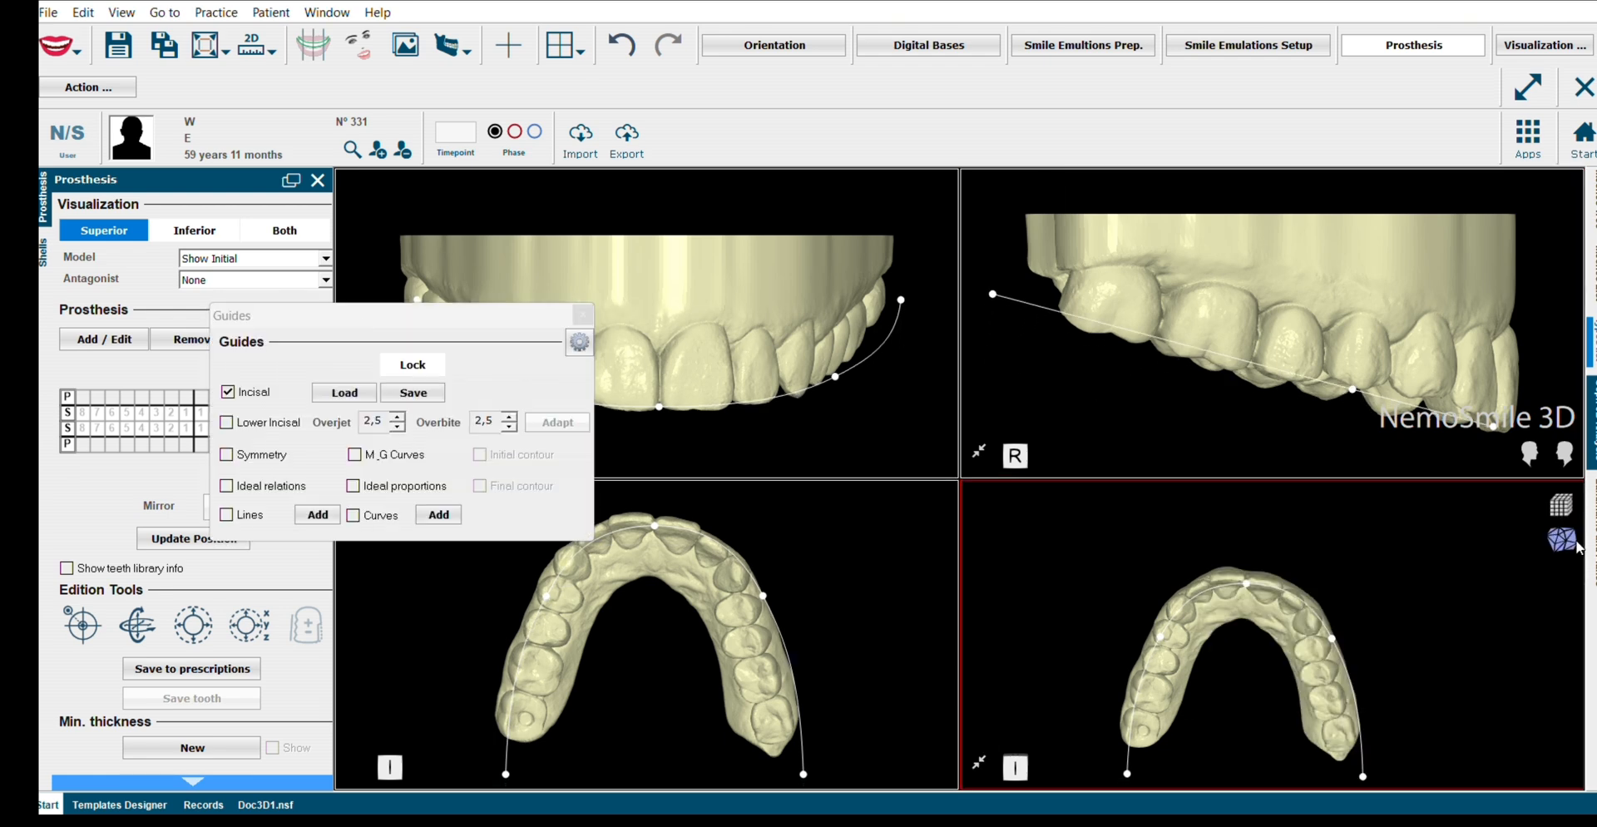
- Overlay the face photo on the enlarged frontal view and show the Symmetry guide with its side lines 21,00 from the midline
click(980, 762)
click(1562, 305)
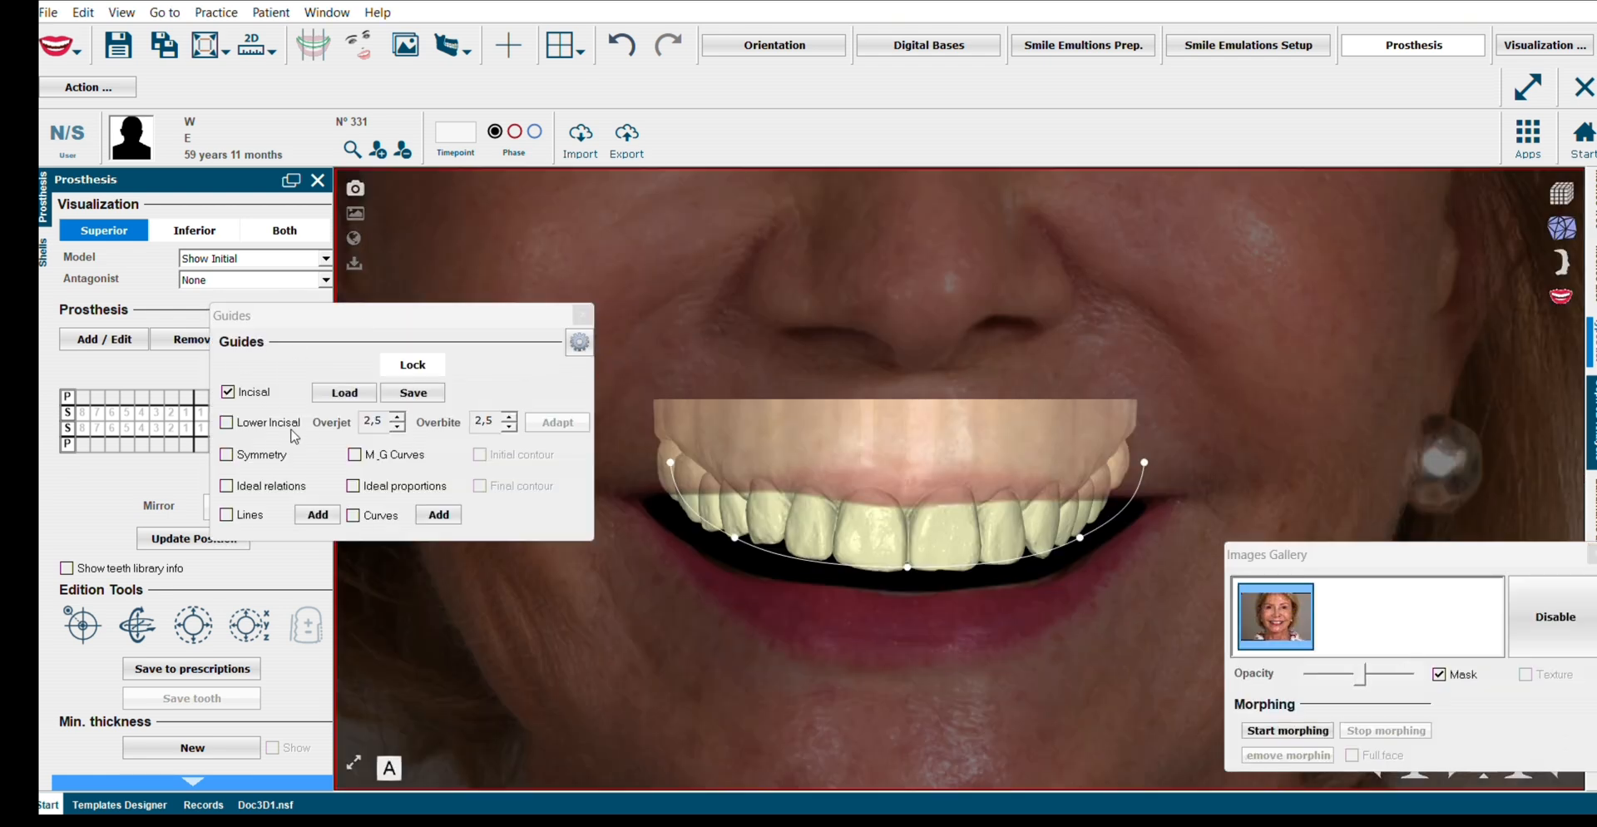
click(225, 454)
drag(777, 353, 825, 354)
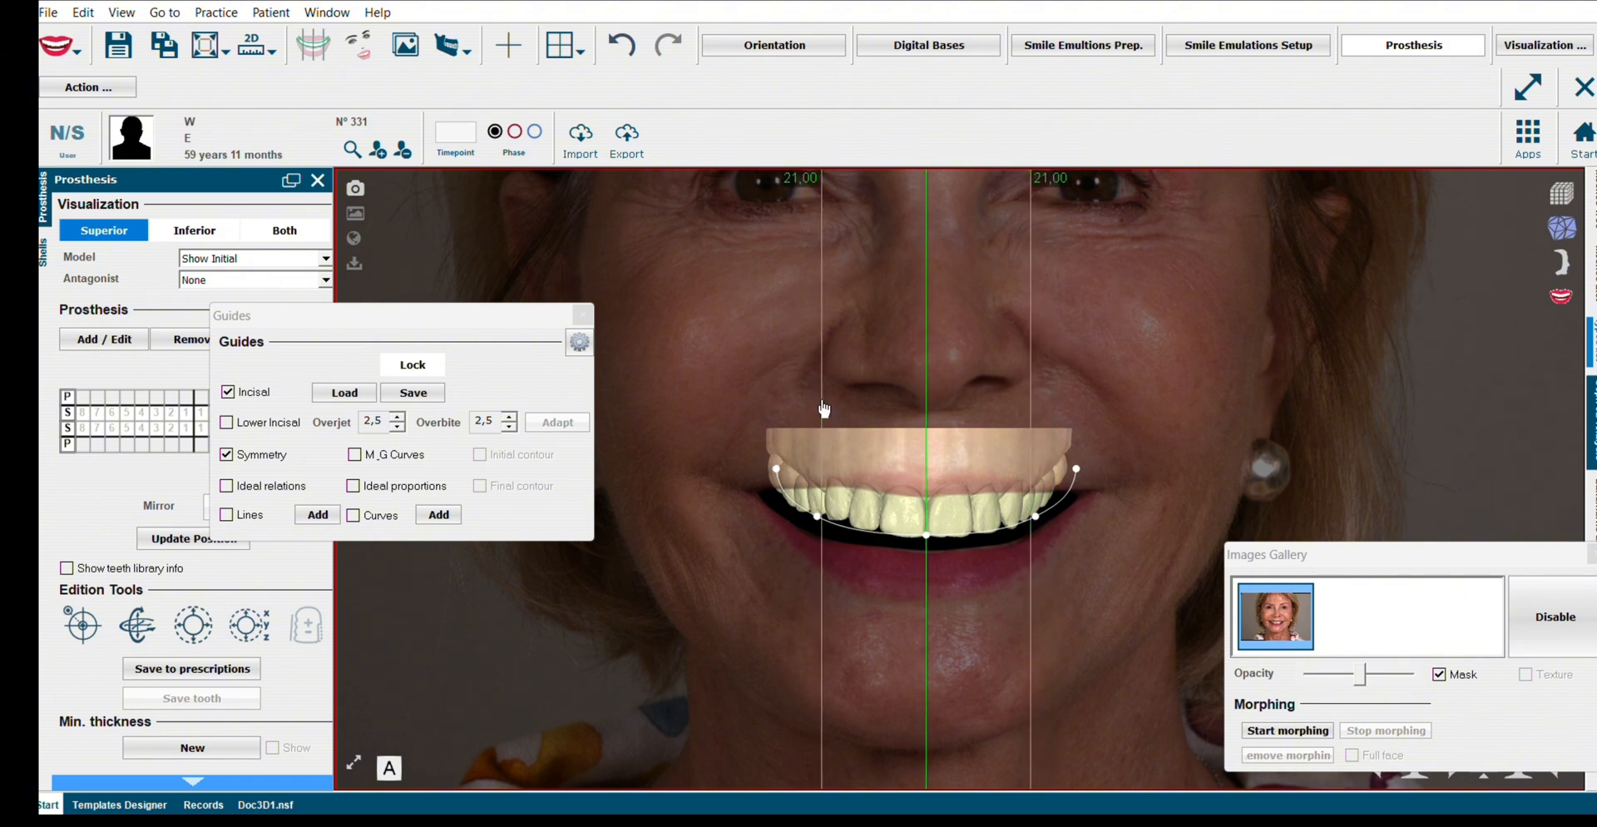
- Show the Ideal relations guide and check the tooth proportions against the whole face and smile with the crosshair
click(226, 485)
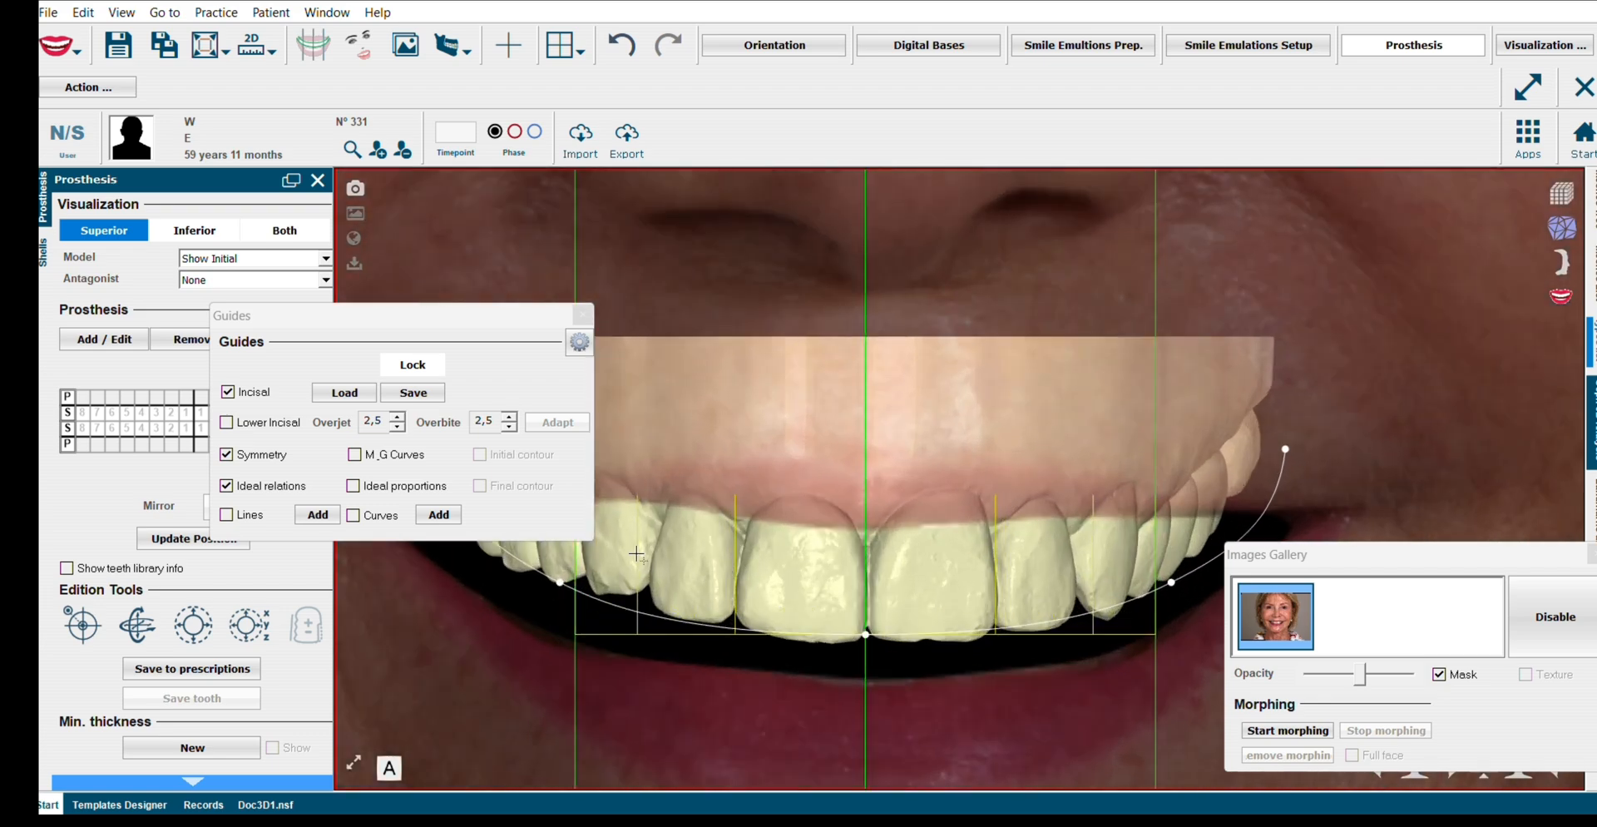
scroll(1026, 462, down, 5)
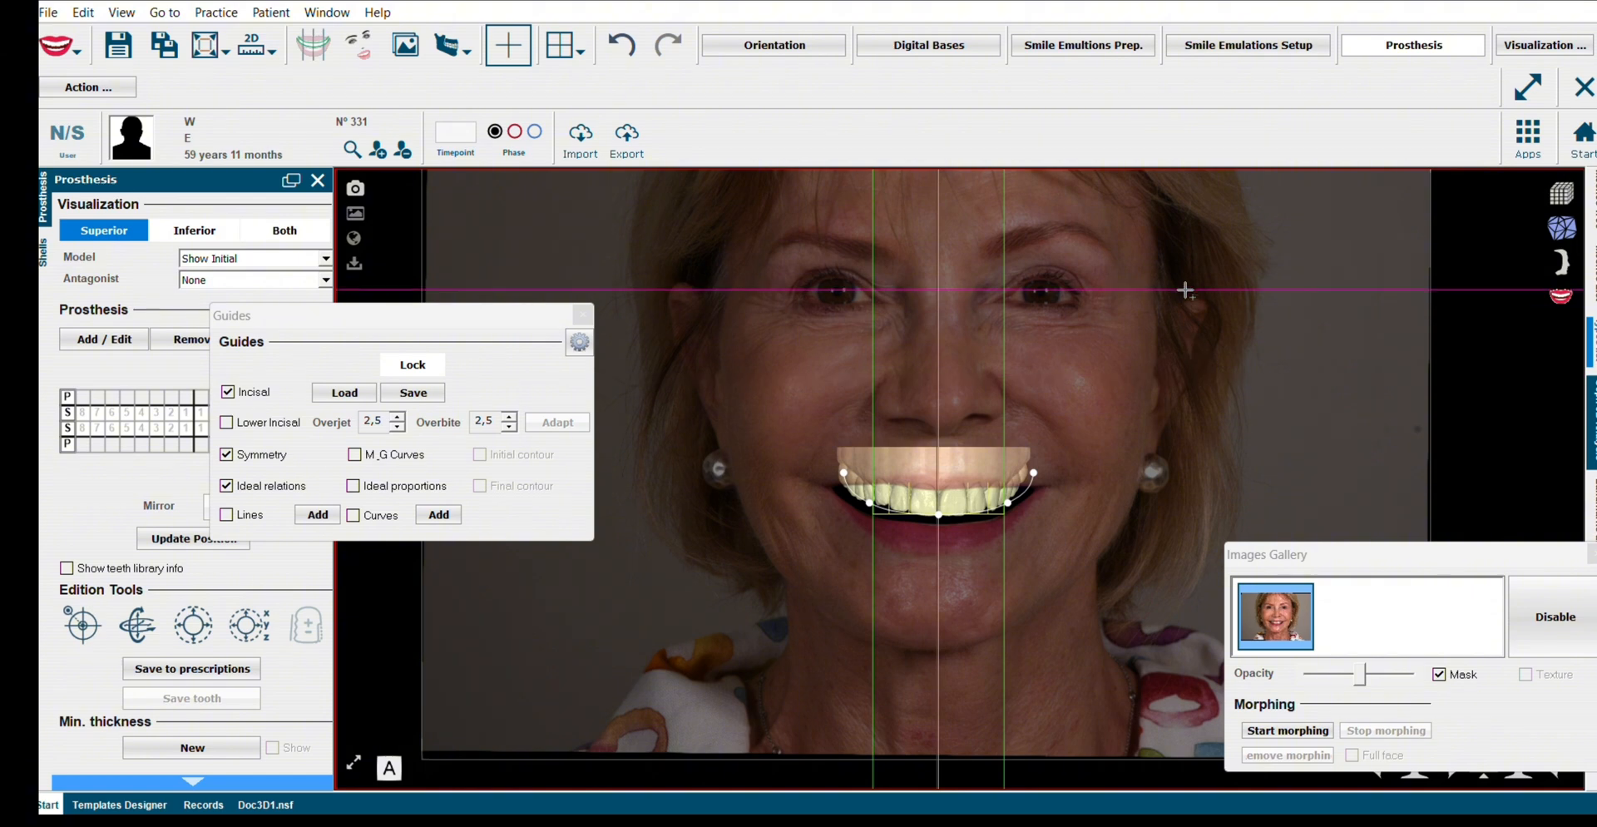
scroll(1179, 508, up, 4)
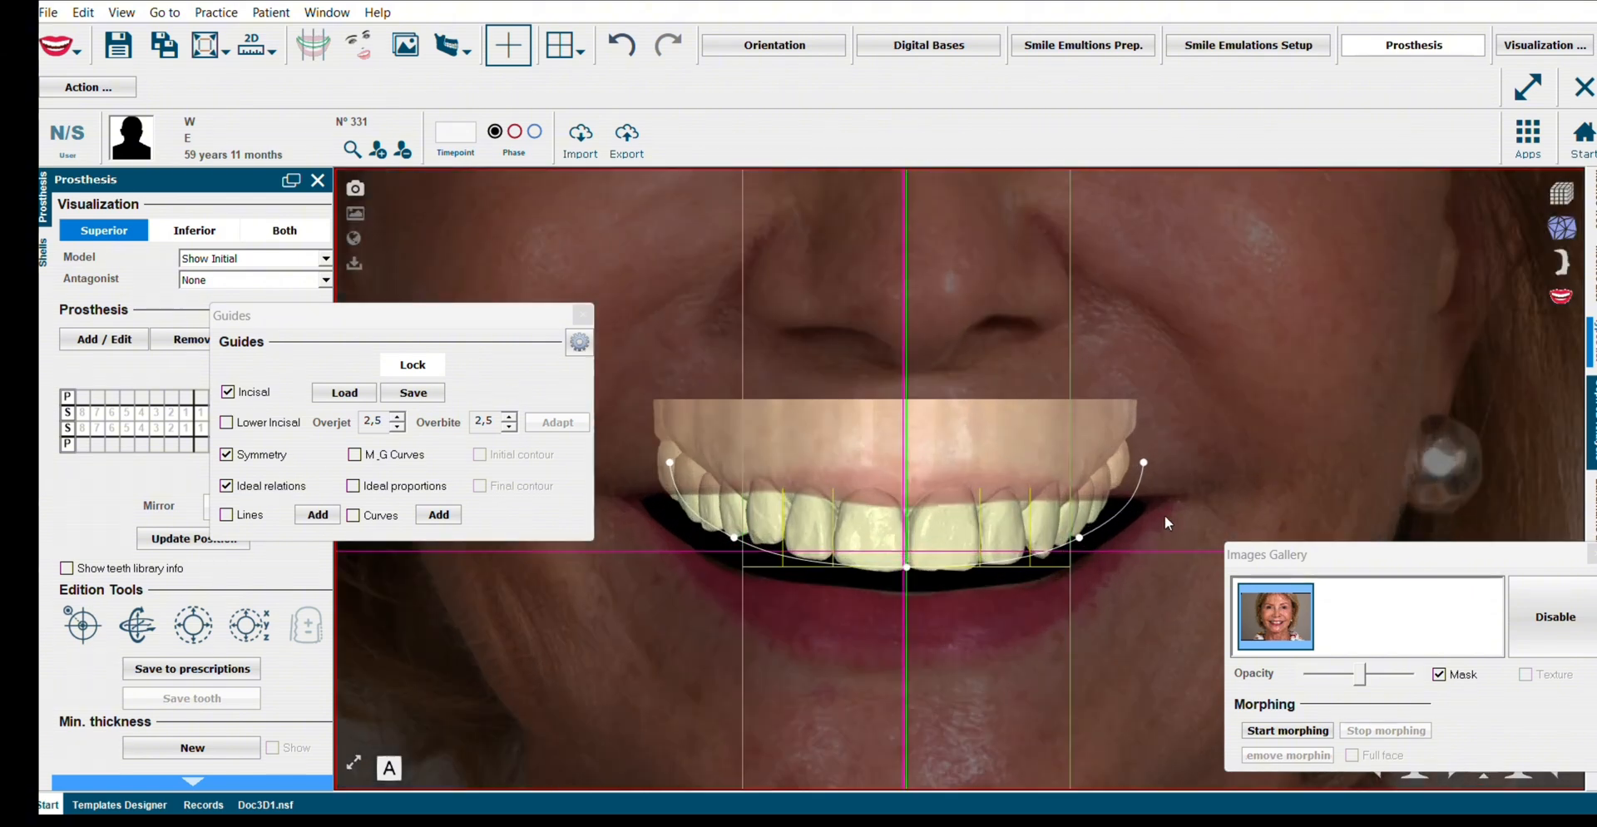
- Show the M_G Curves, lower the gingival curve towards the gum line of the upper teeth and close the Guides window
click(355, 455)
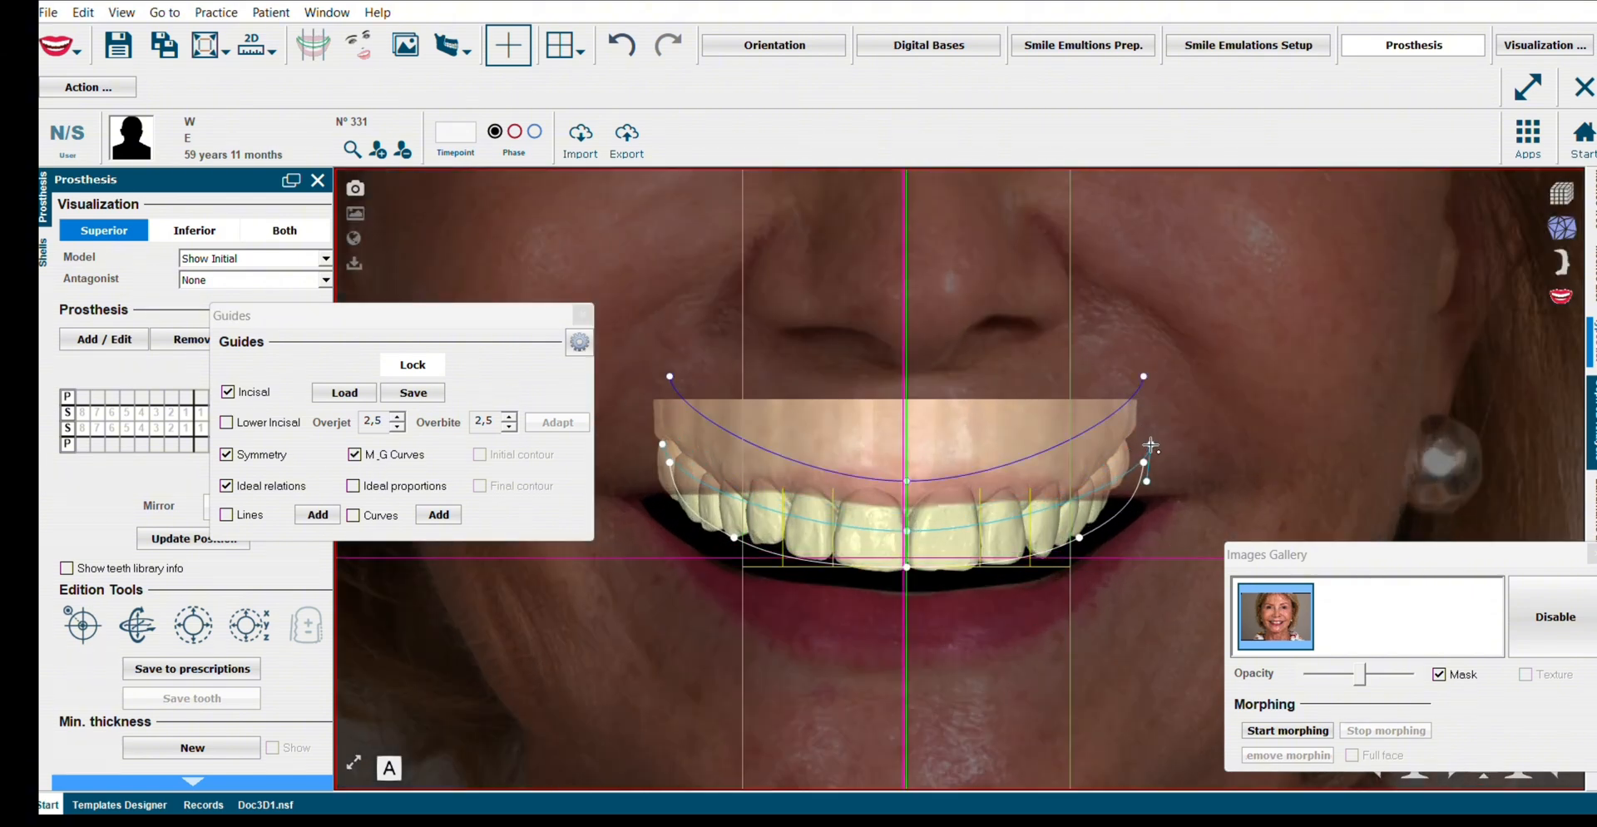
drag(922, 481, 997, 481)
drag(1143, 388, 1156, 421)
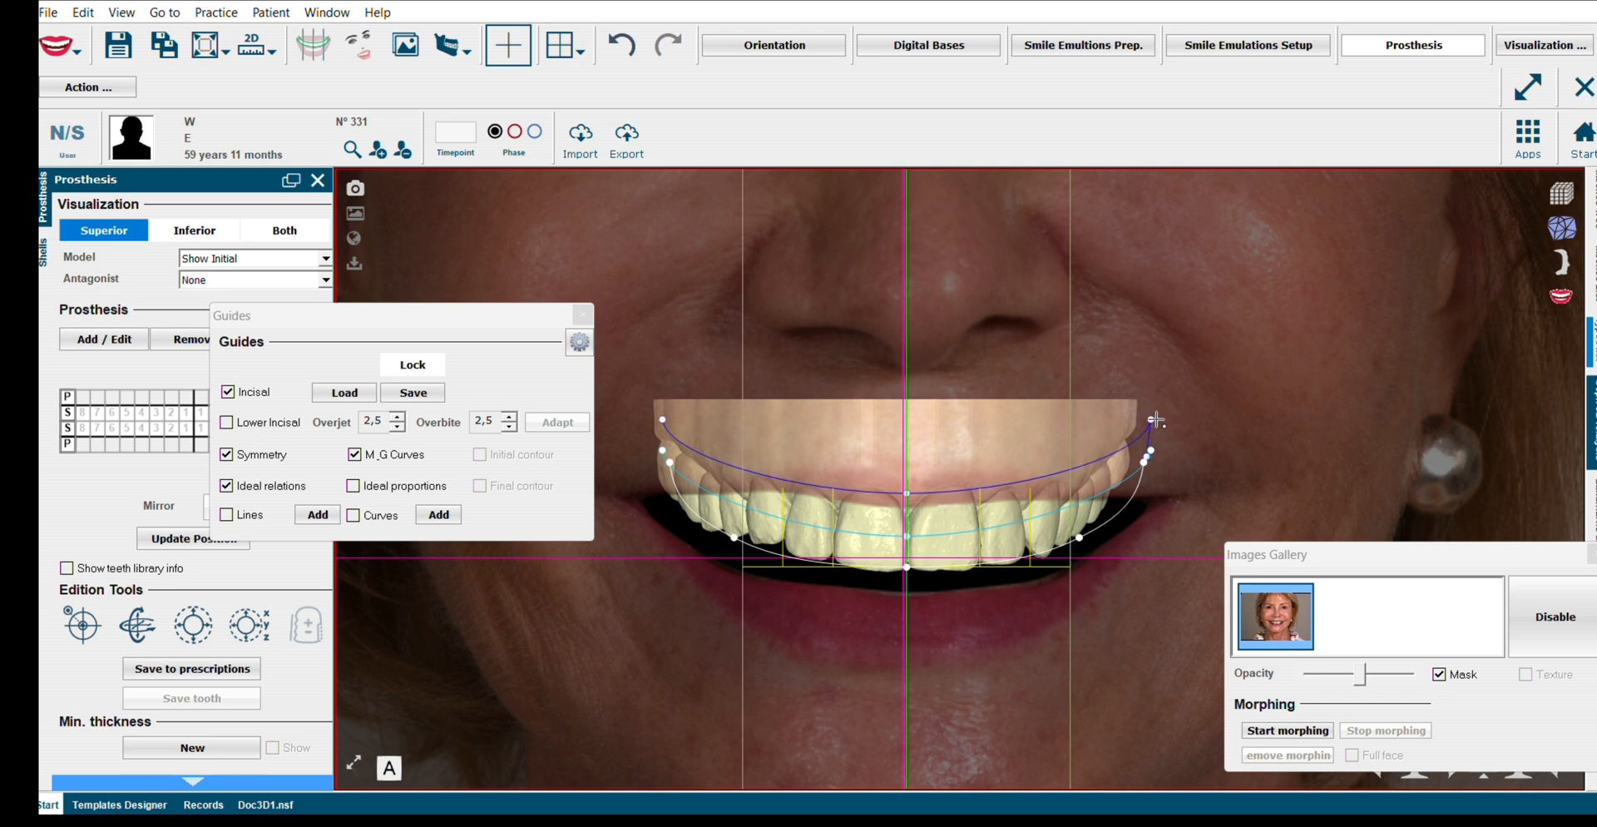
click(582, 315)
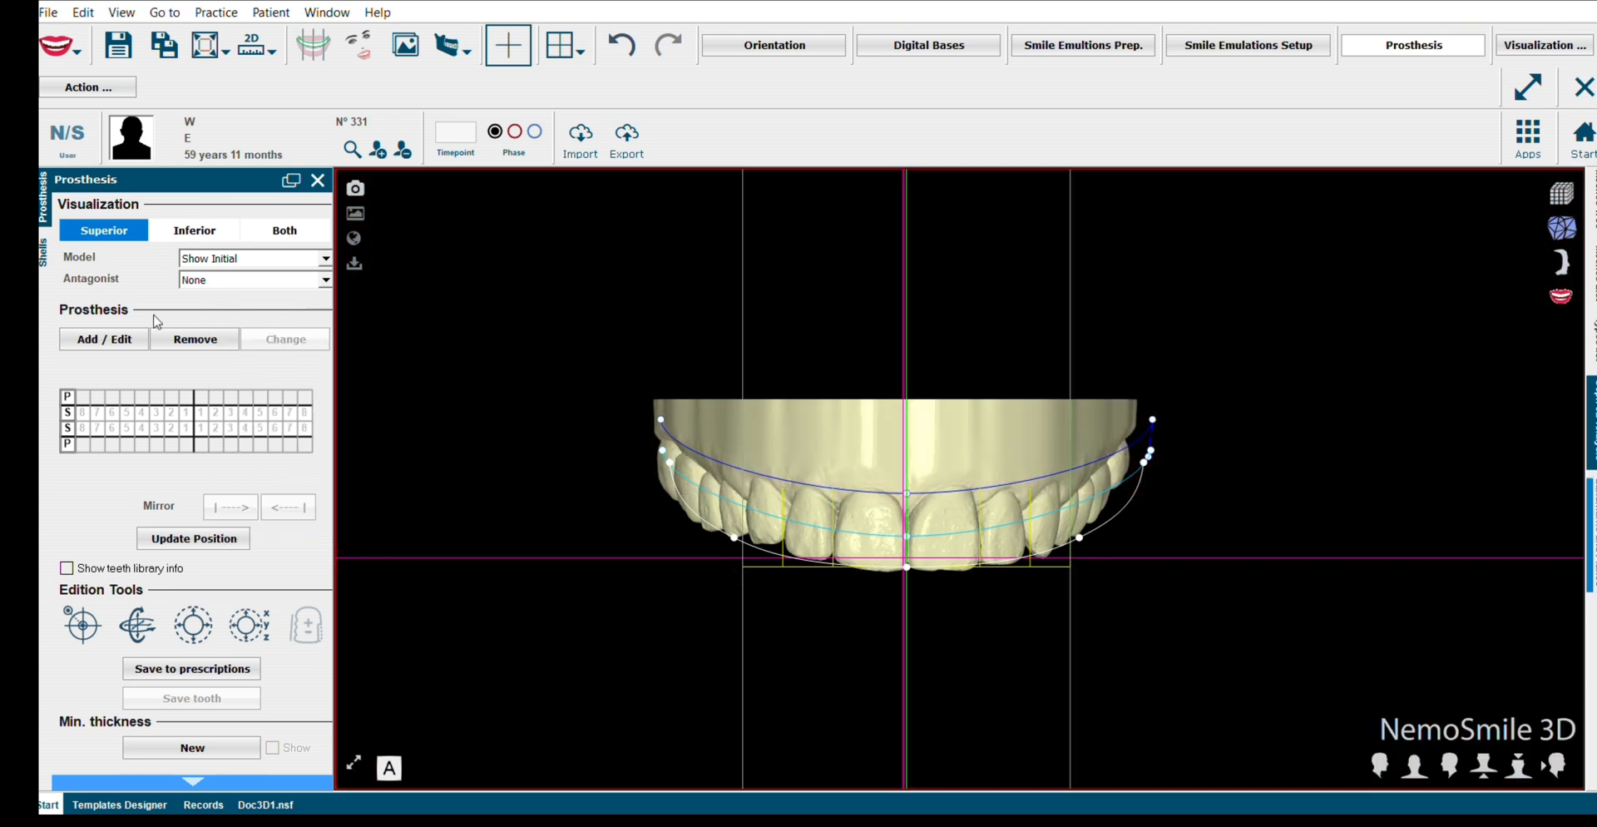
- Preview the Anteriores models F01, F06 and F08 for upper teeth 13 to 23 and place the F08 set on the model
click(103, 338)
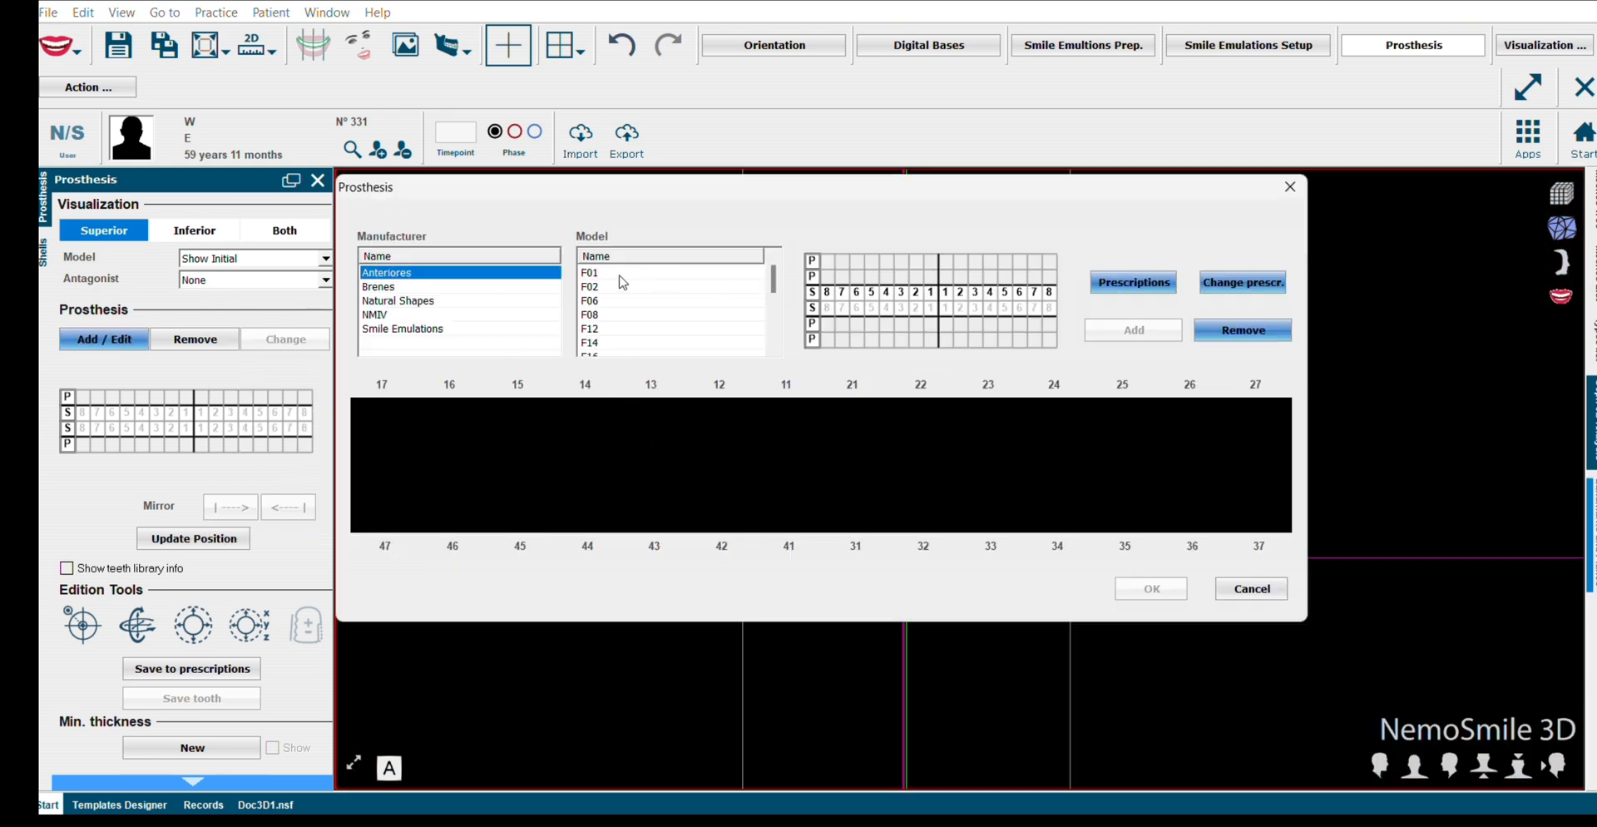
click(620, 275)
click(901, 295)
click(1125, 330)
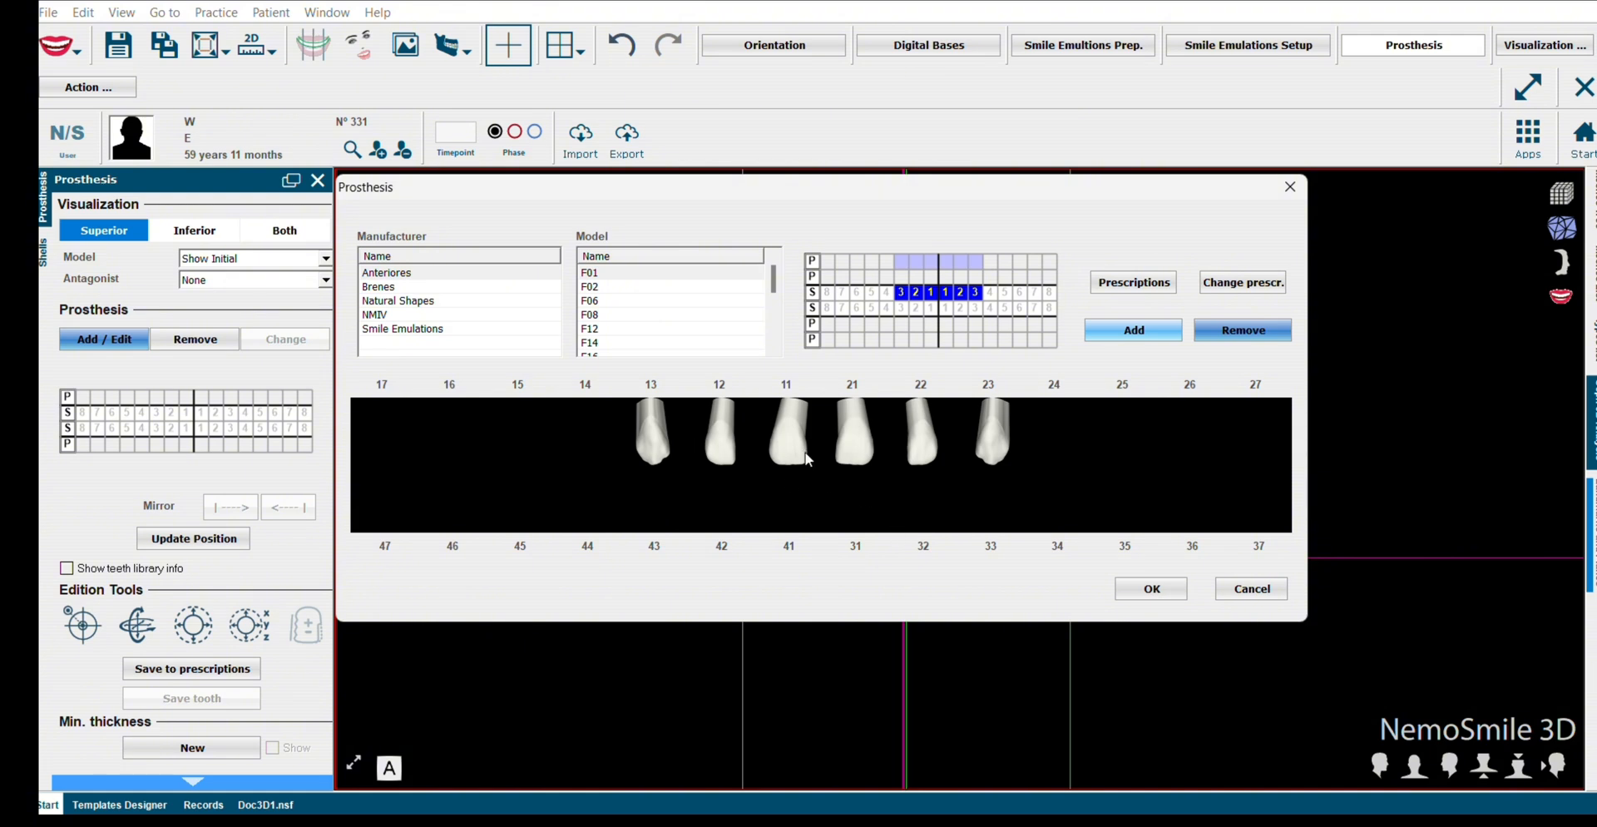
click(595, 297)
click(1129, 330)
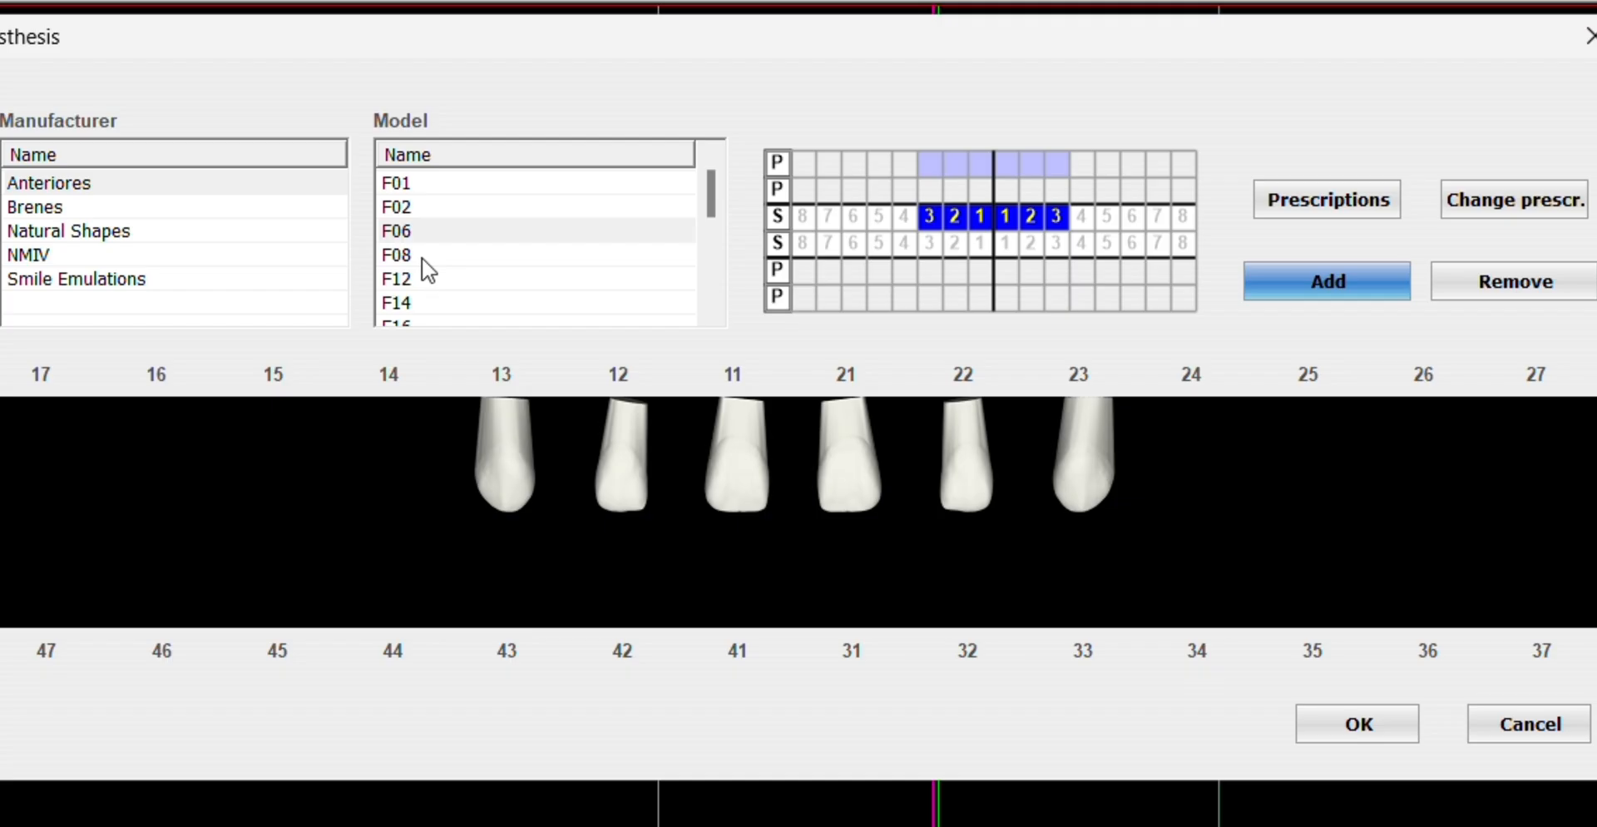
click(601, 315)
click(1115, 329)
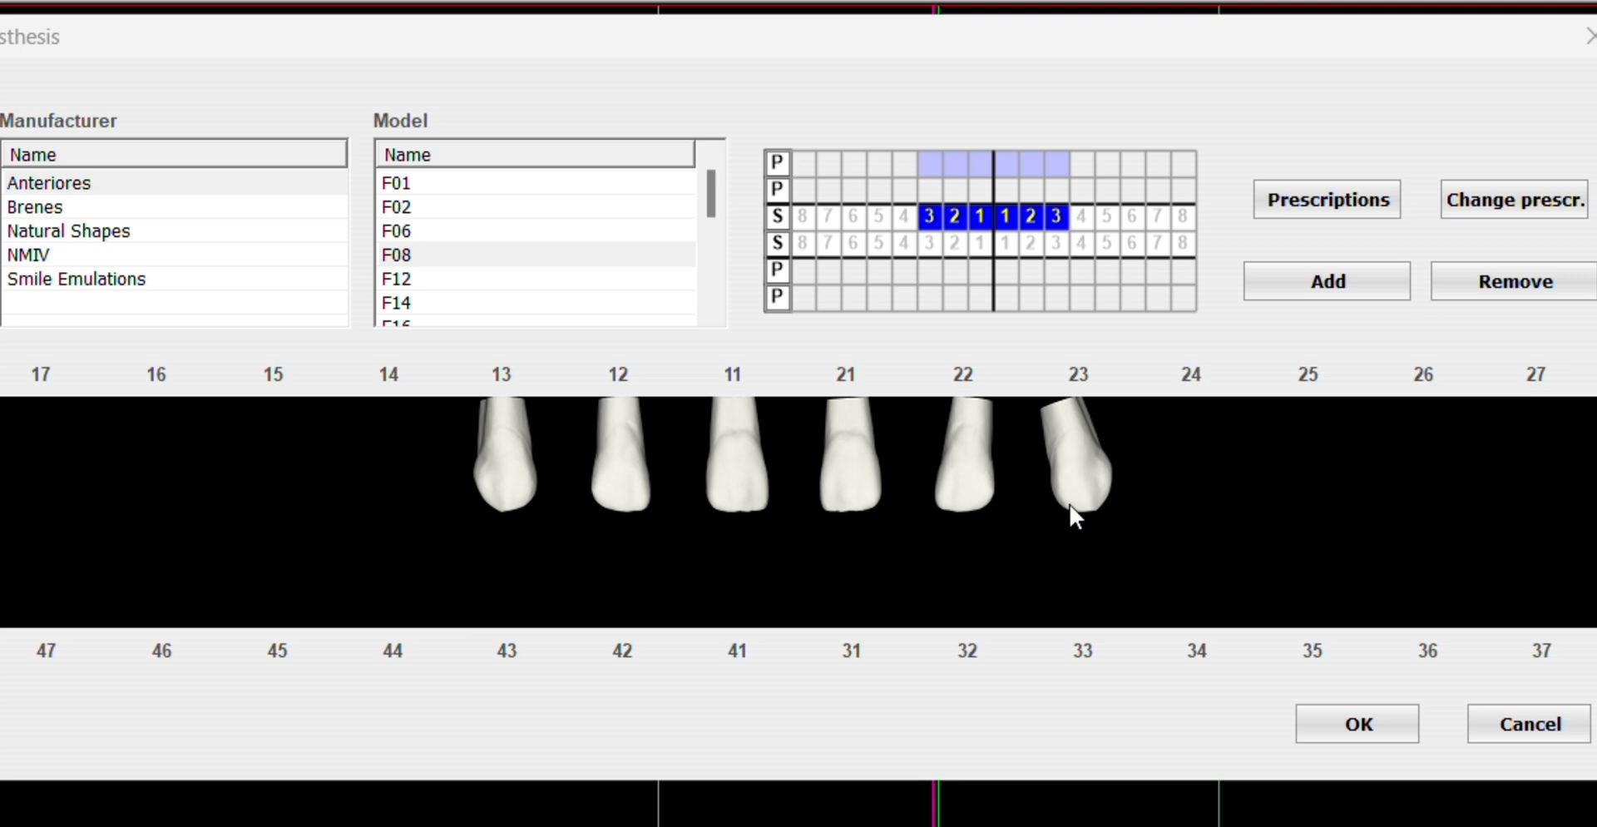
click(60, 259)
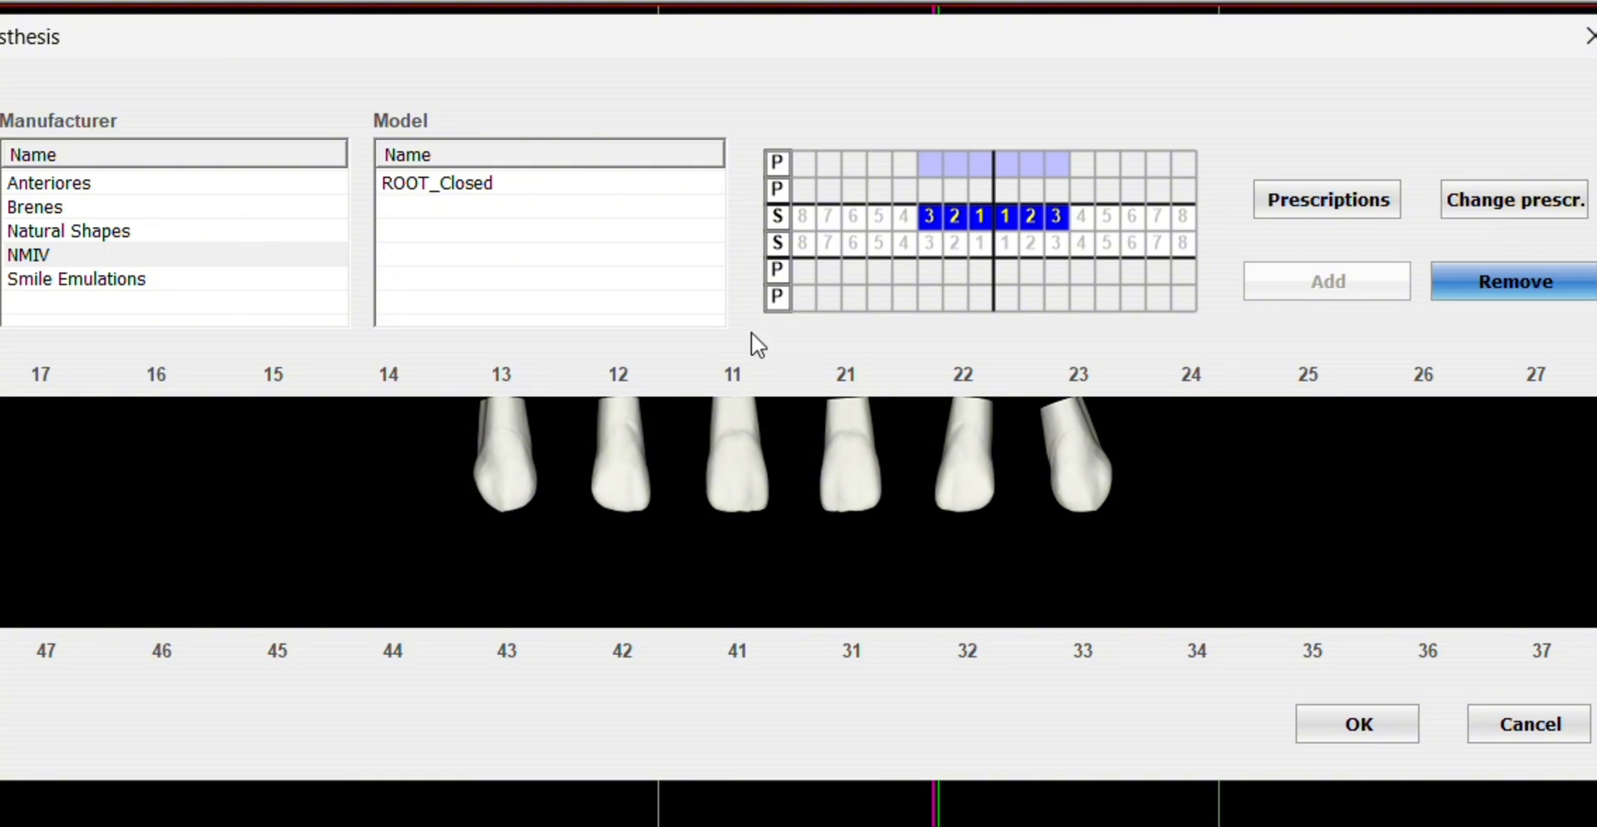
click(1357, 724)
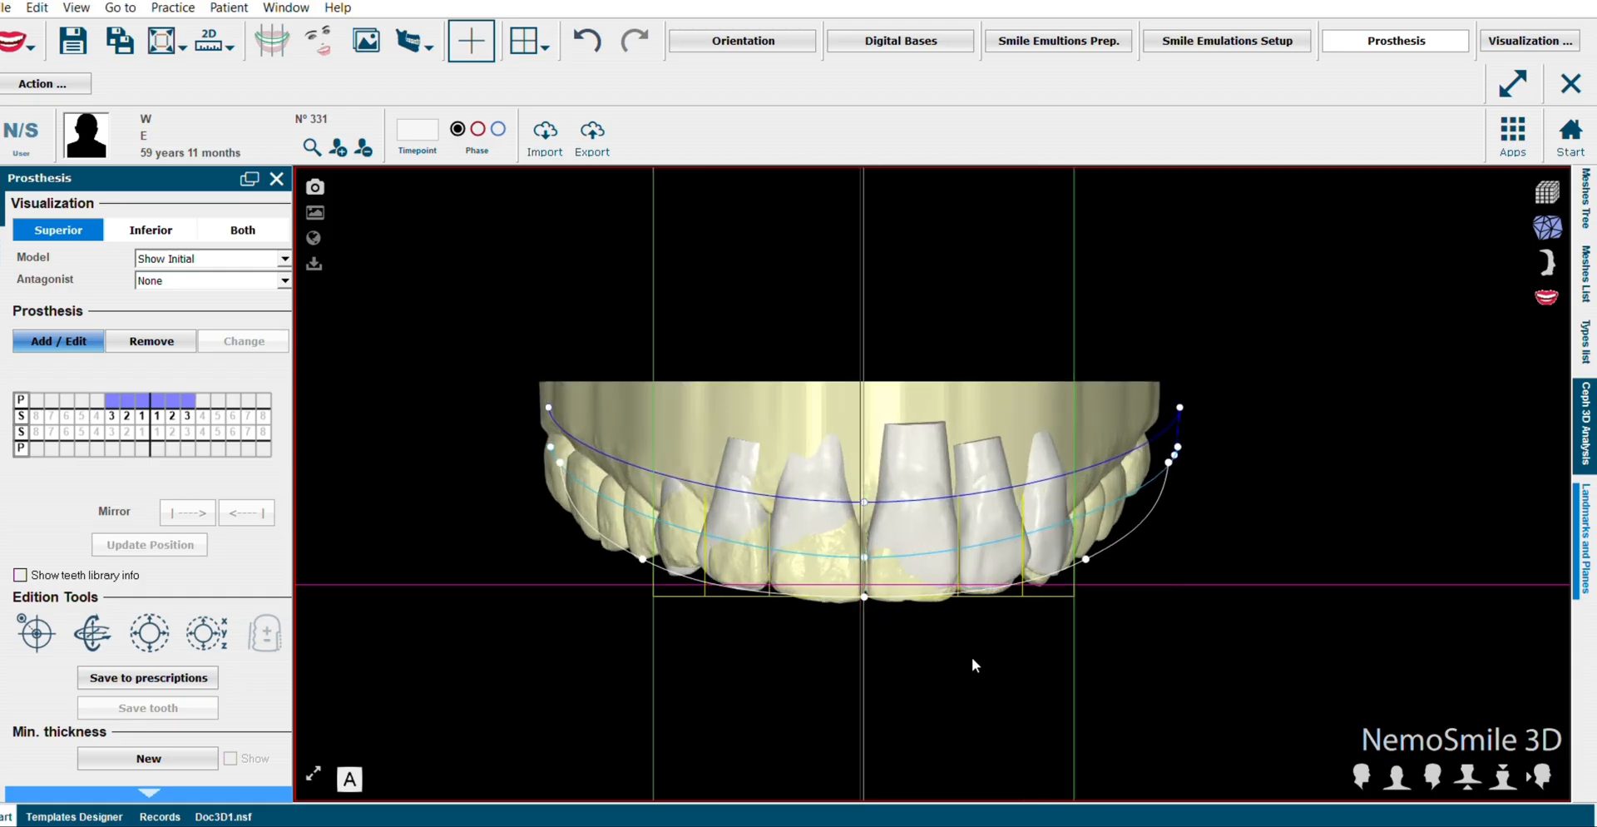
- Rotate the canine 13 and move the lateral incisor 12 outward over their natural teeth, working from the occlusal side
drag(972, 657, 988, 392)
middle_drag(820, 460, 934, 527)
scroll(934, 527, up, 5)
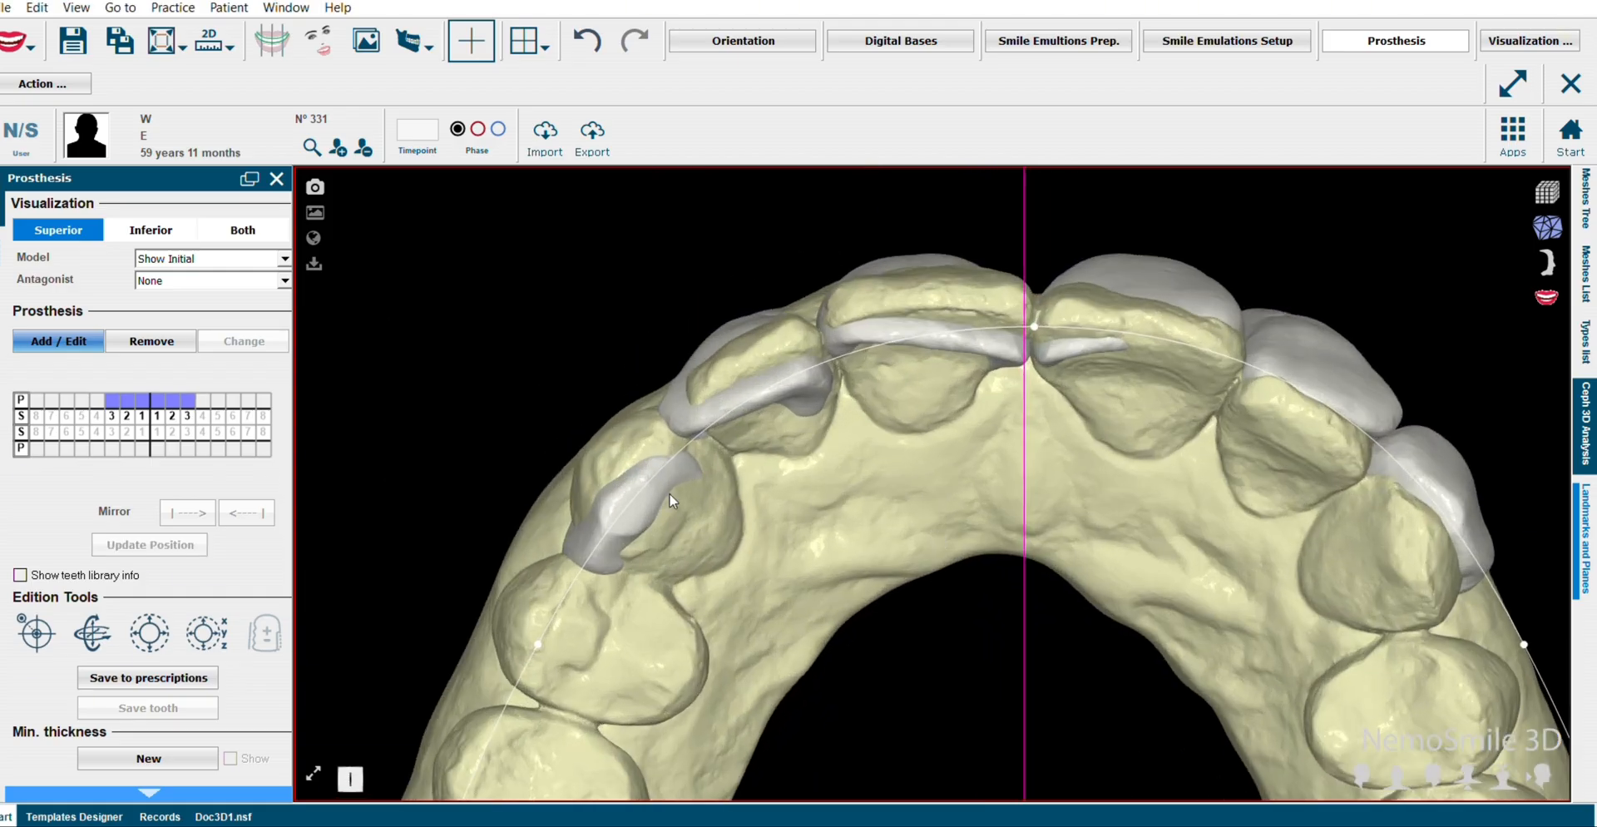
click(622, 533)
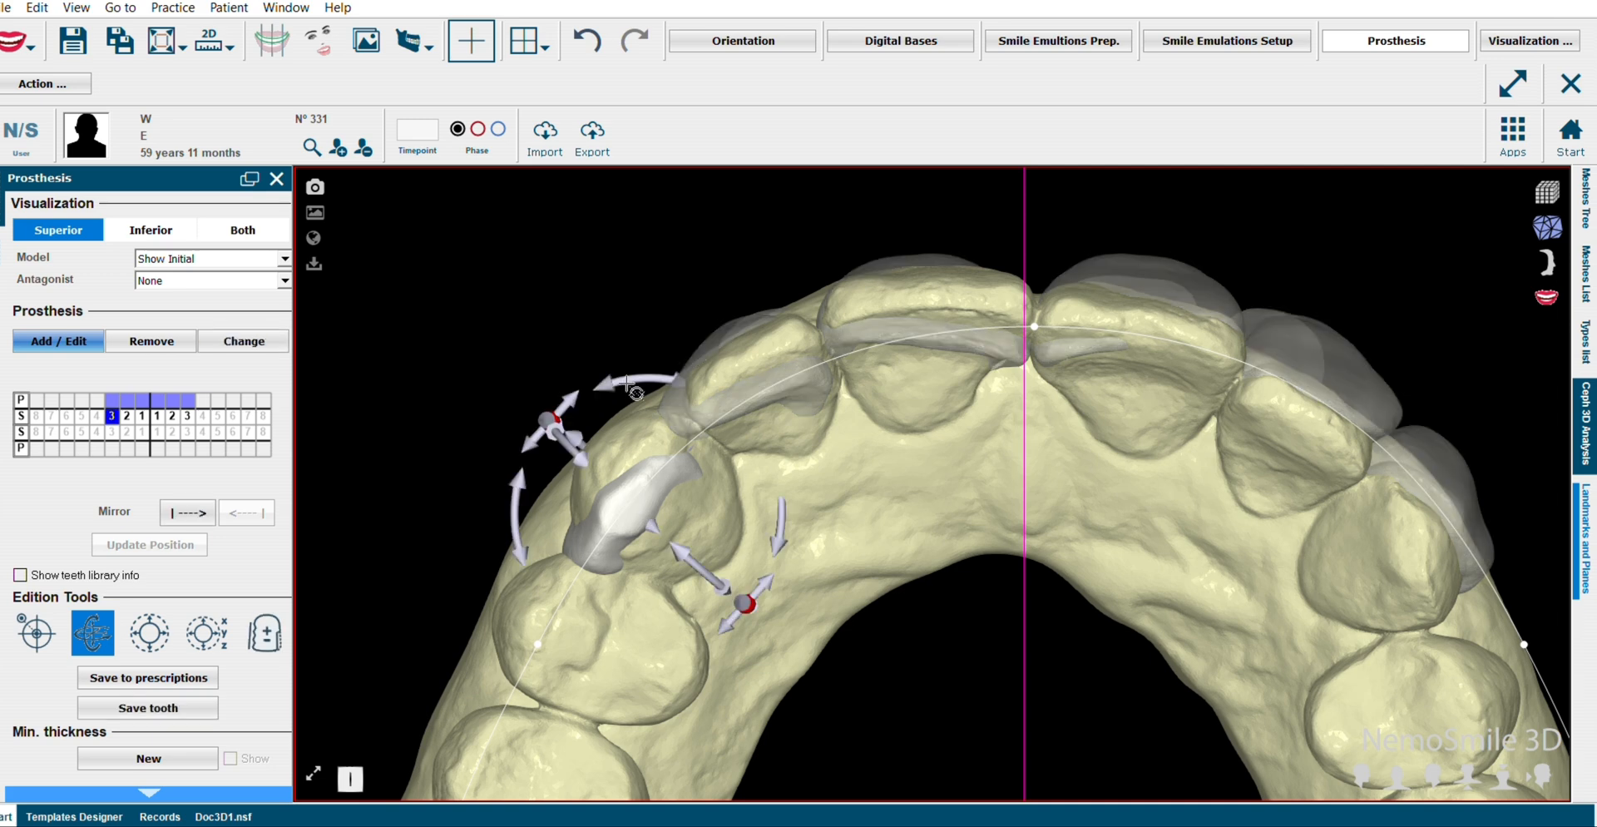
drag(614, 384, 574, 433)
click(753, 387)
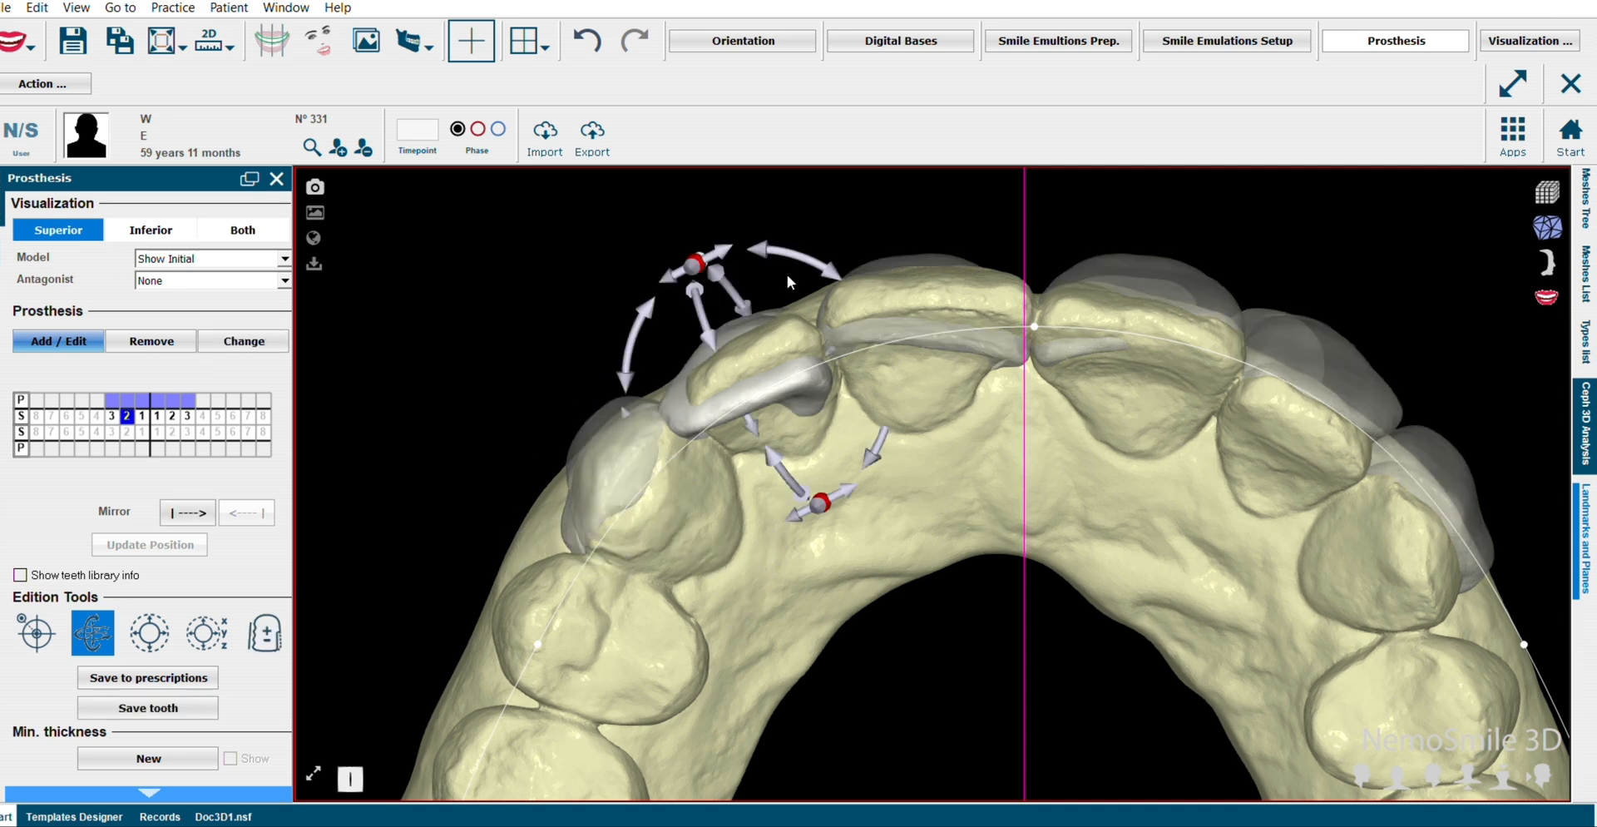
scroll(772, 287, up, 3)
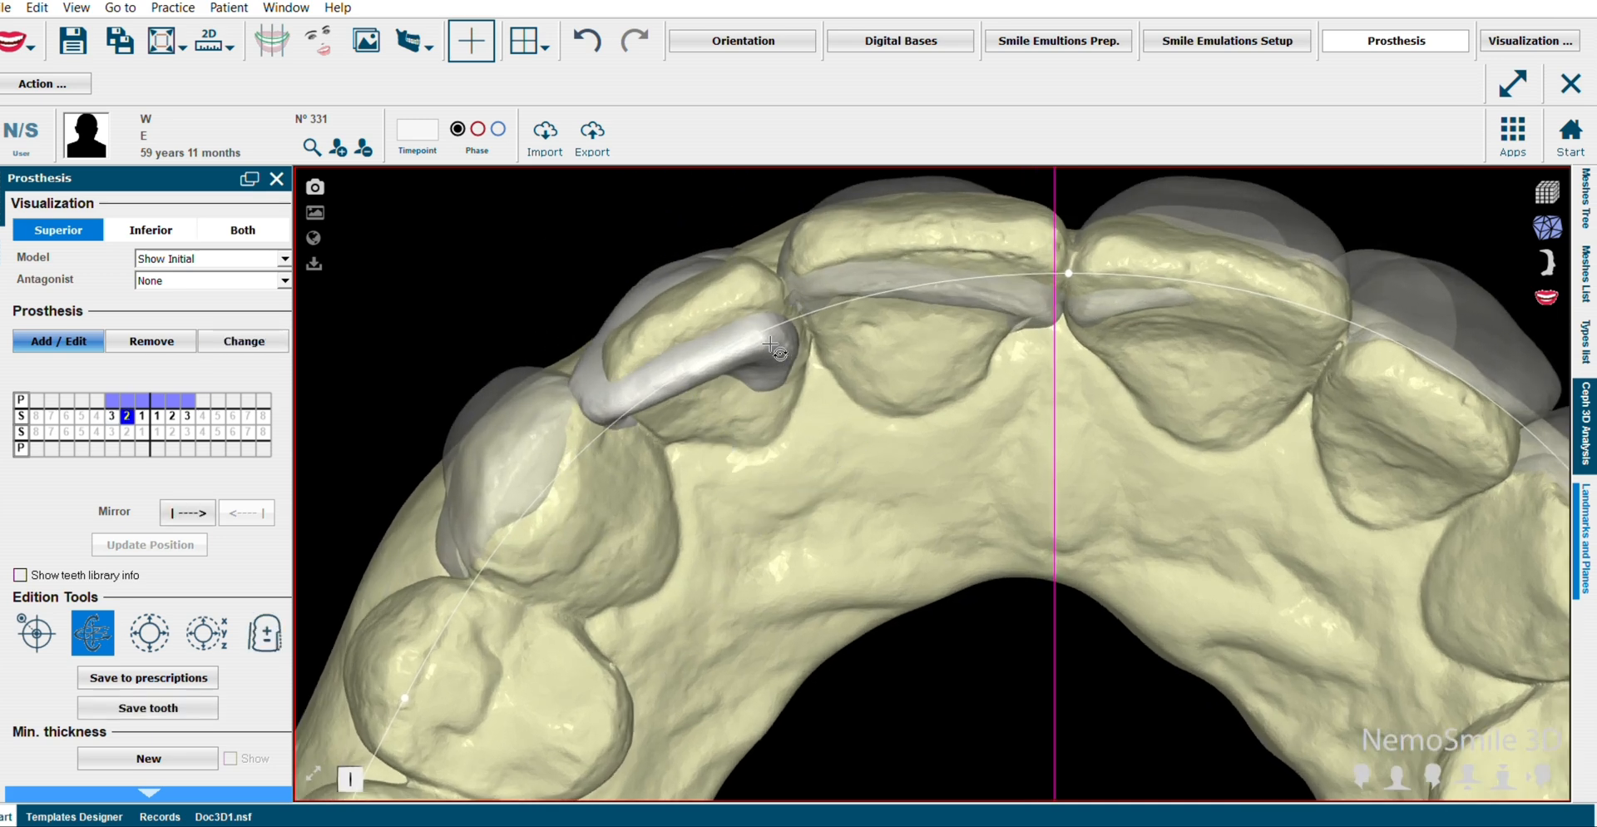
drag(755, 448, 675, 293)
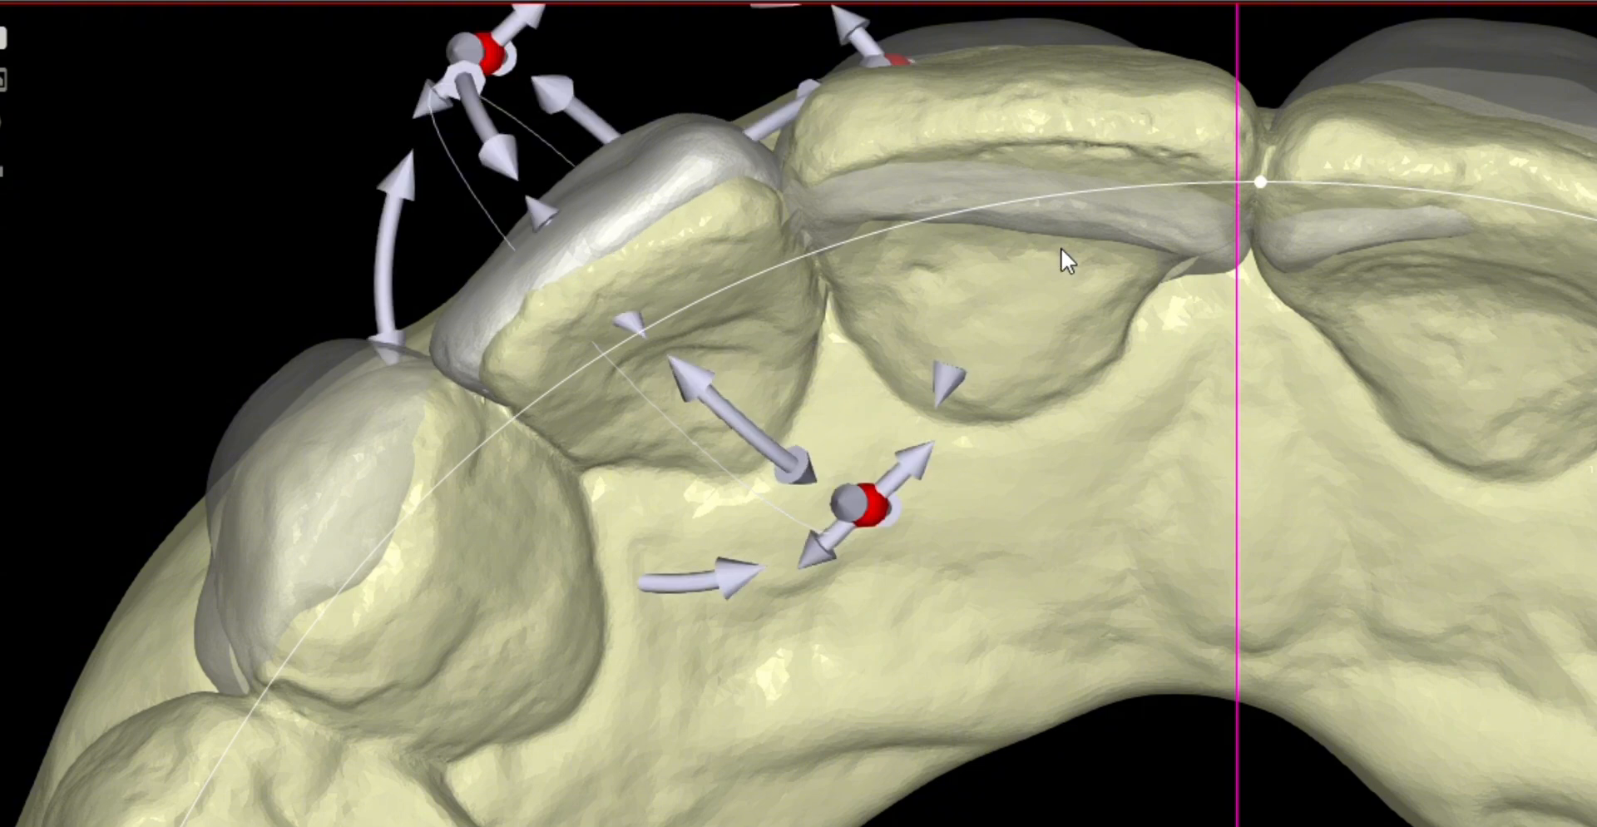
- Position the central incisor 11 over its natural tooth from the occlusal and frontal sides
click(1000, 347)
scroll(1000, 347, down, 2)
click(1145, 307)
mouse_move(1031, 308)
mouse_down()
mouse_move(1050, 342)
mouse_move(1045, 304)
mouse_up()
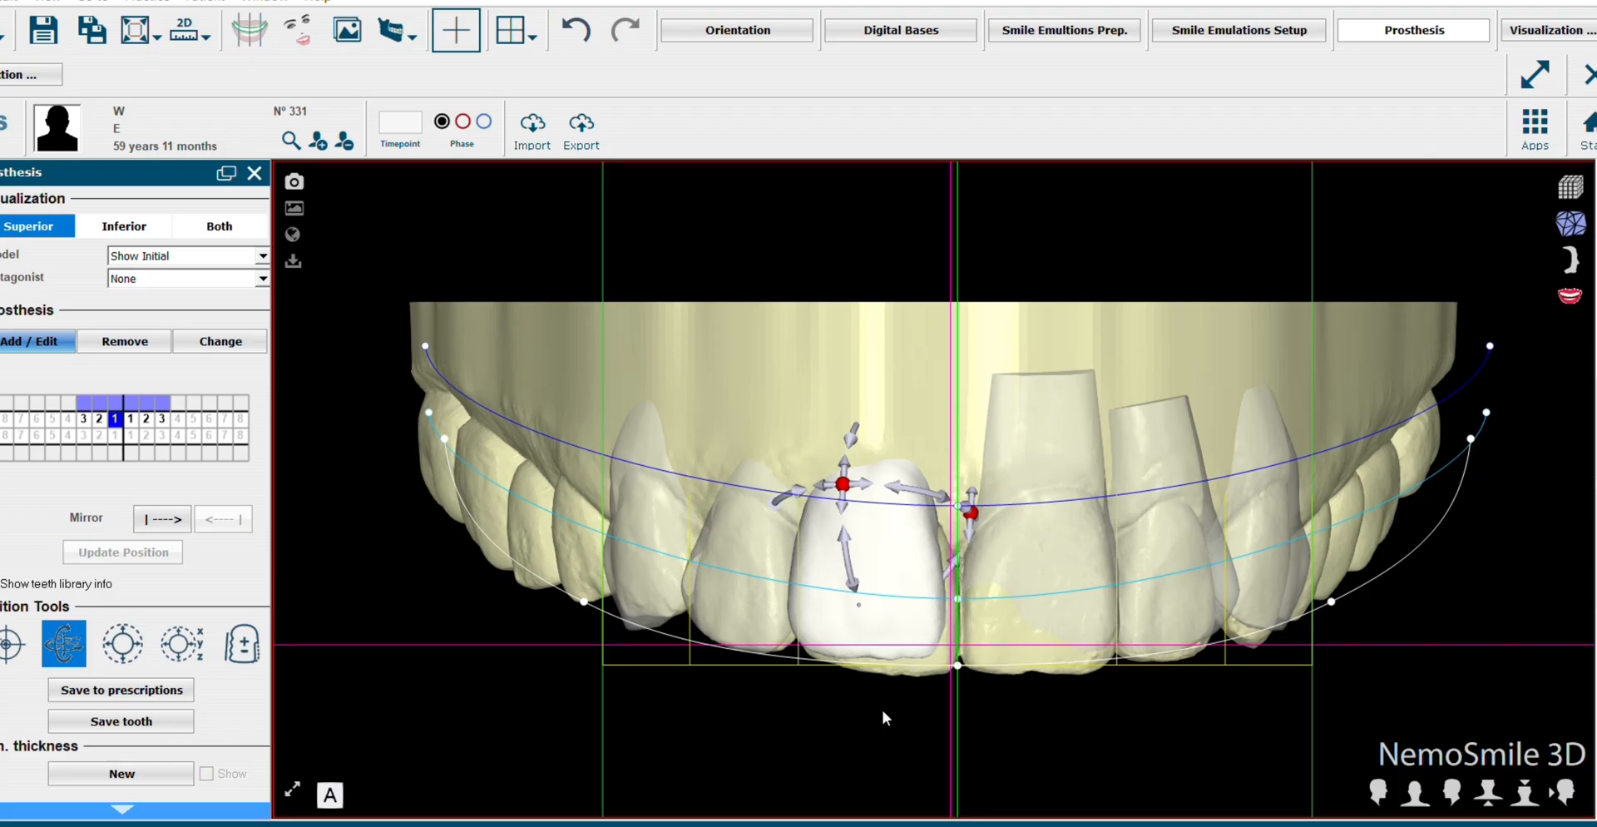
scroll(885, 716, up, 2)
drag(906, 601, 913, 594)
- Adjust the inclination of the lateral incisor 12 and of the canine 13 in the frontal view, and deselect the canine
click(711, 582)
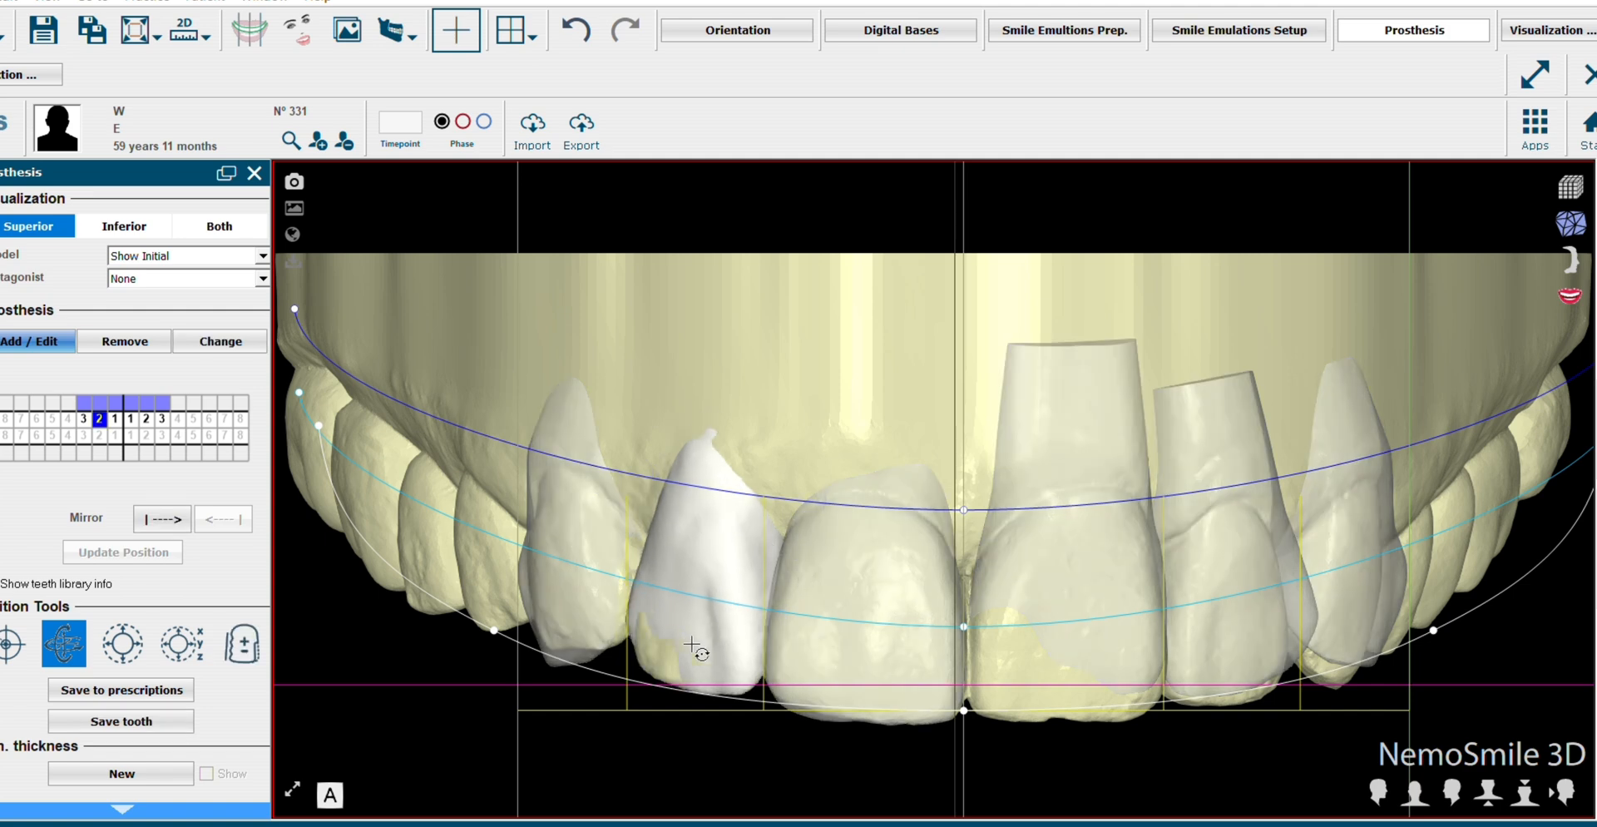
click(562, 499)
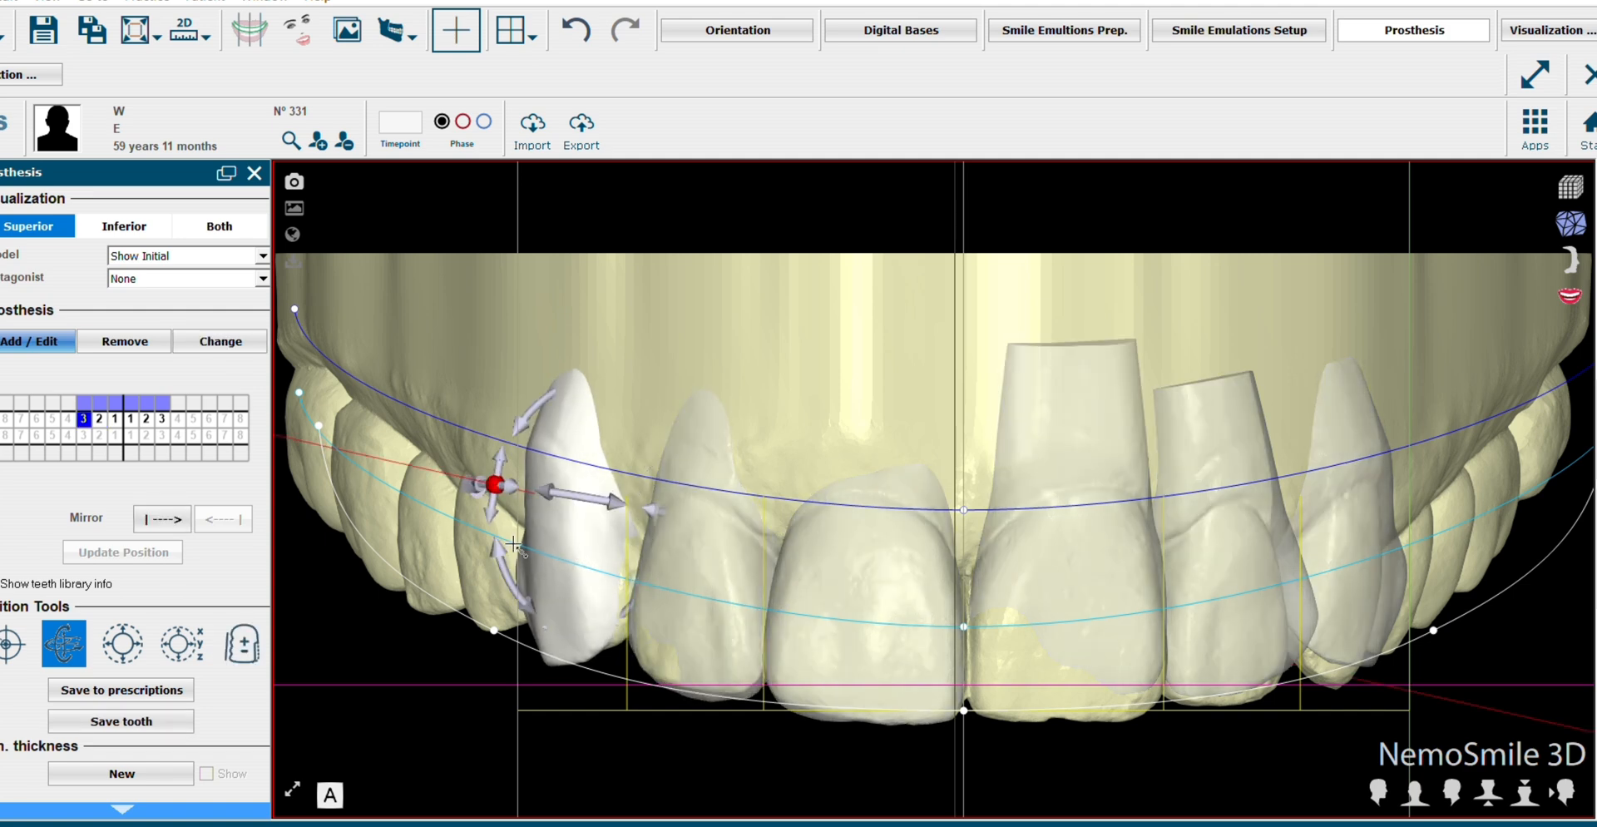
drag(501, 572, 498, 564)
drag(495, 475, 512, 480)
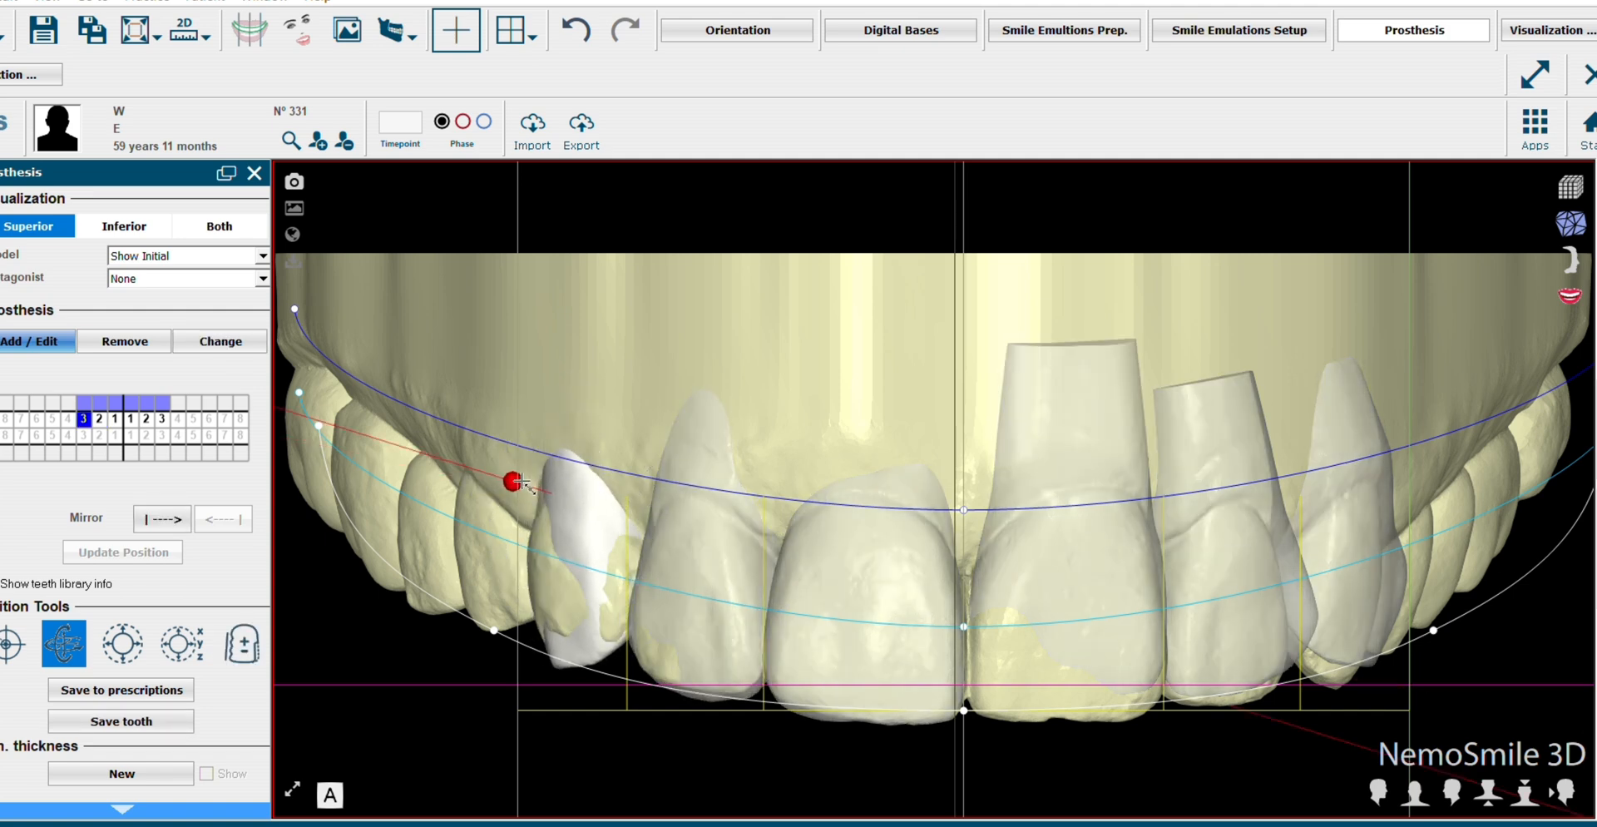
drag(517, 574, 515, 567)
click(875, 666)
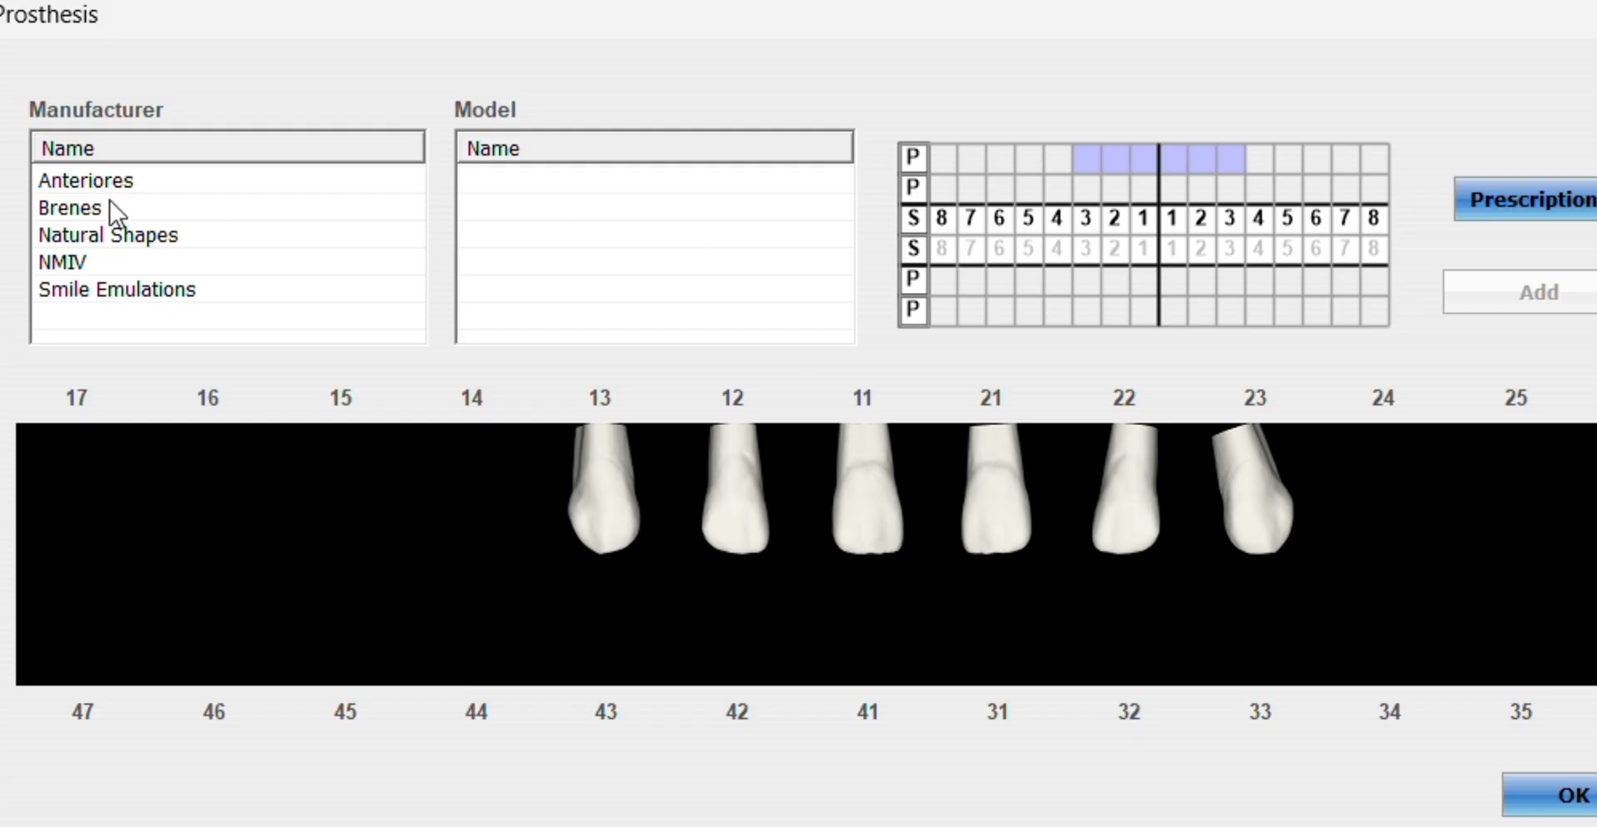
- Compare the Anteriores models F02, F08, F12, F14 and F16 on upper teeth 13 to 23 in the prosthesis library
click(110, 184)
click(494, 208)
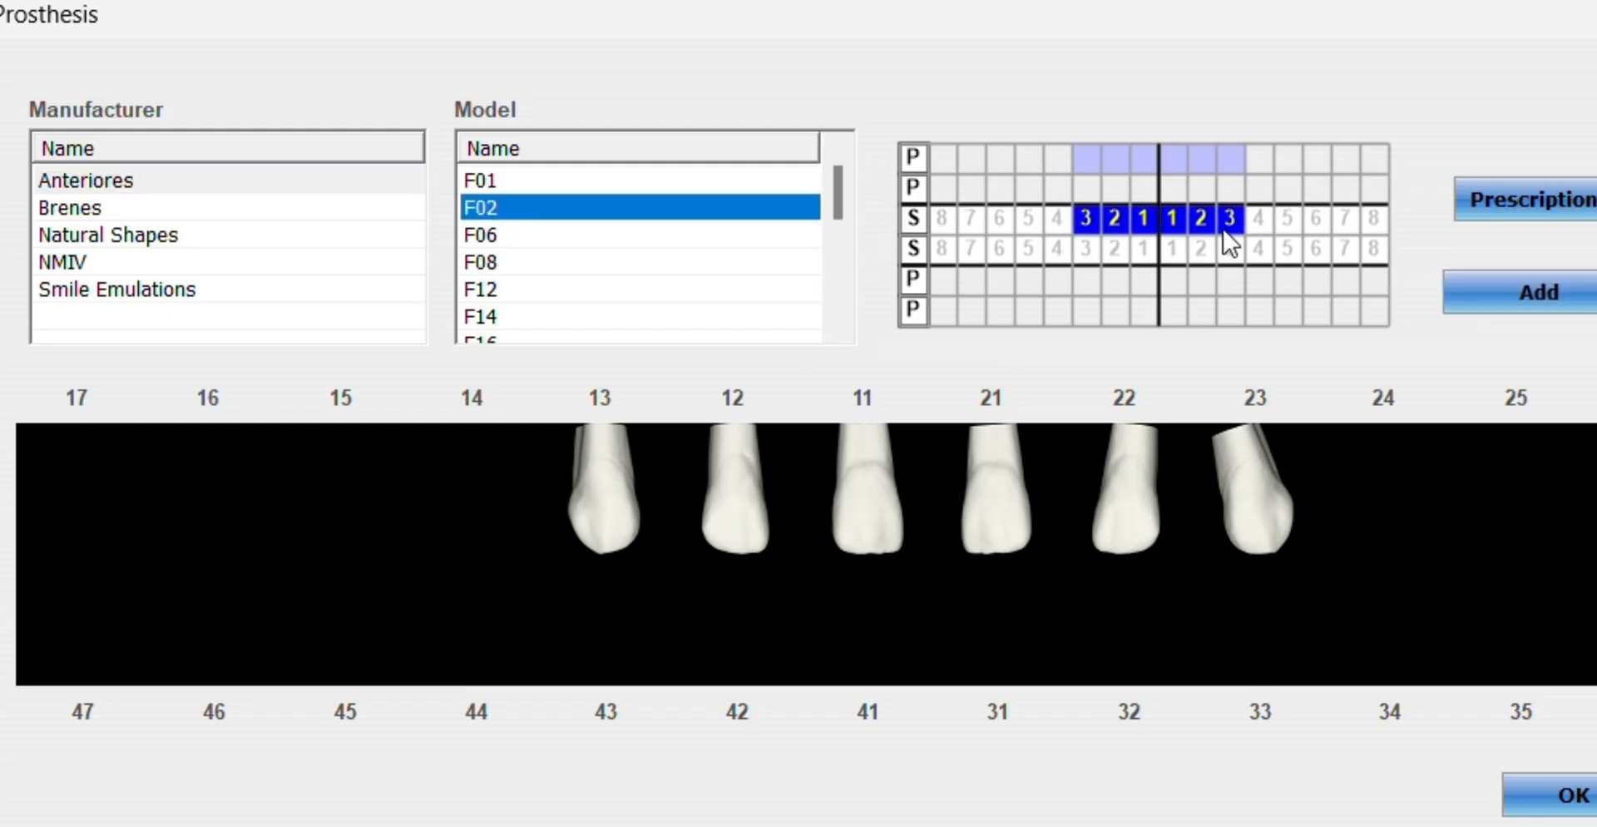
click(1507, 294)
click(499, 262)
click(1564, 301)
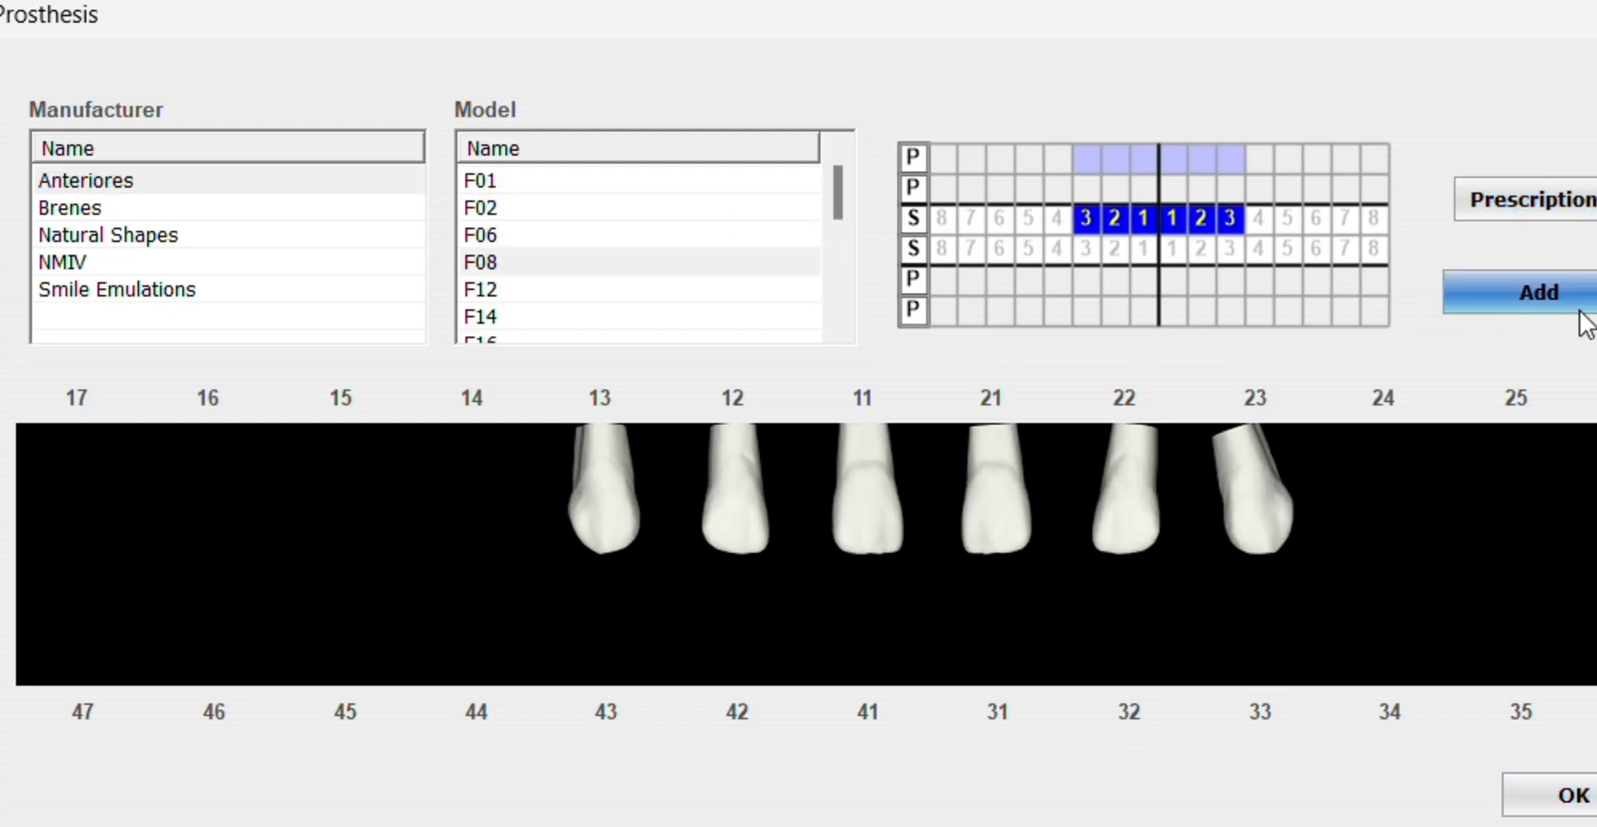
click(499, 289)
click(1502, 296)
click(494, 318)
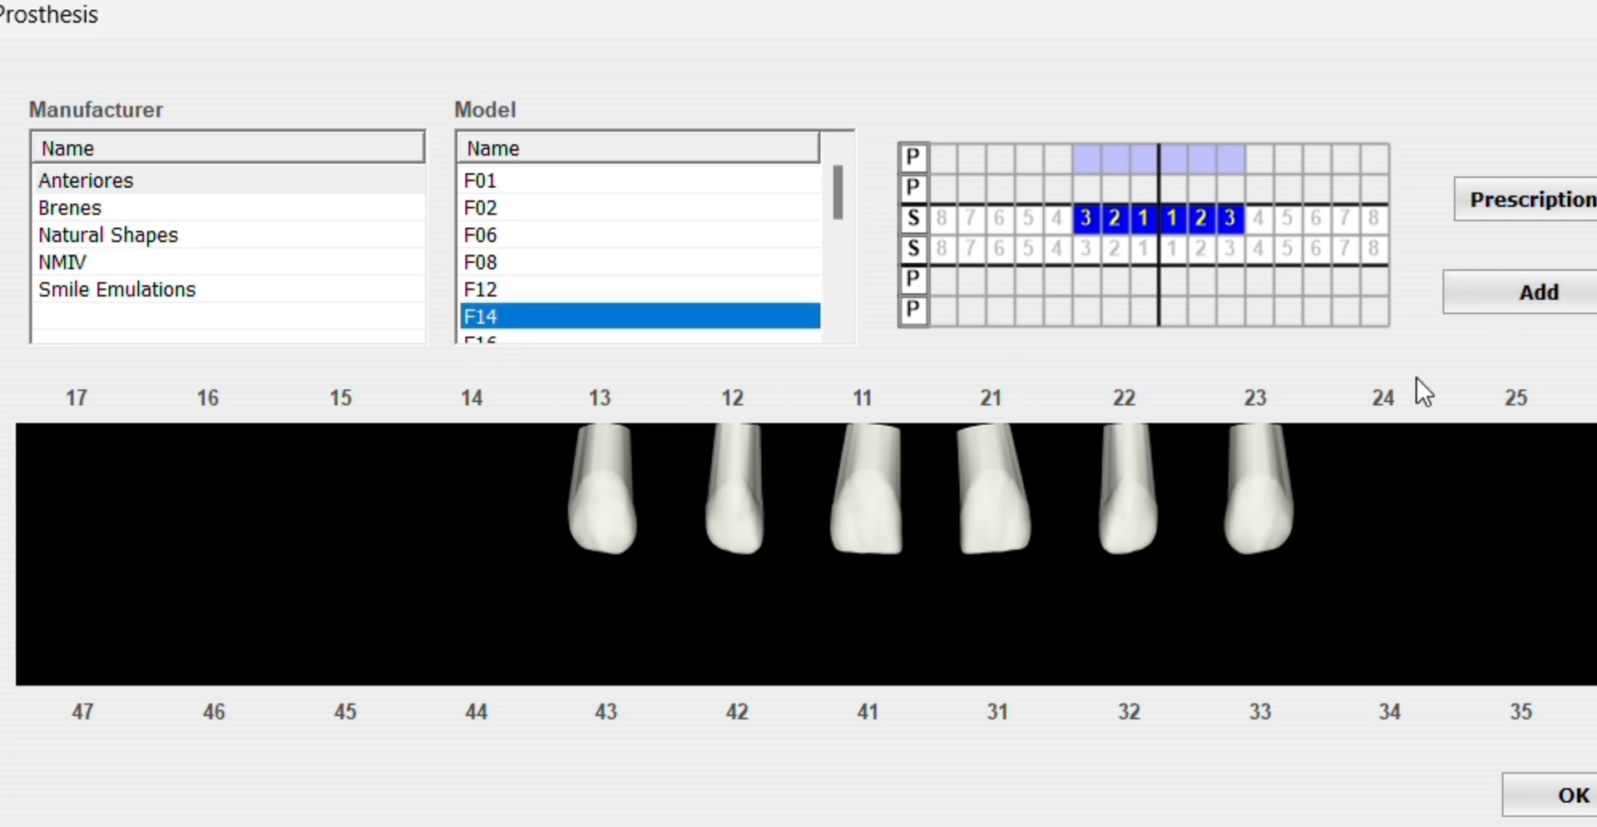
click(1504, 300)
scroll(632, 256, down, 1)
click(634, 261)
click(1522, 301)
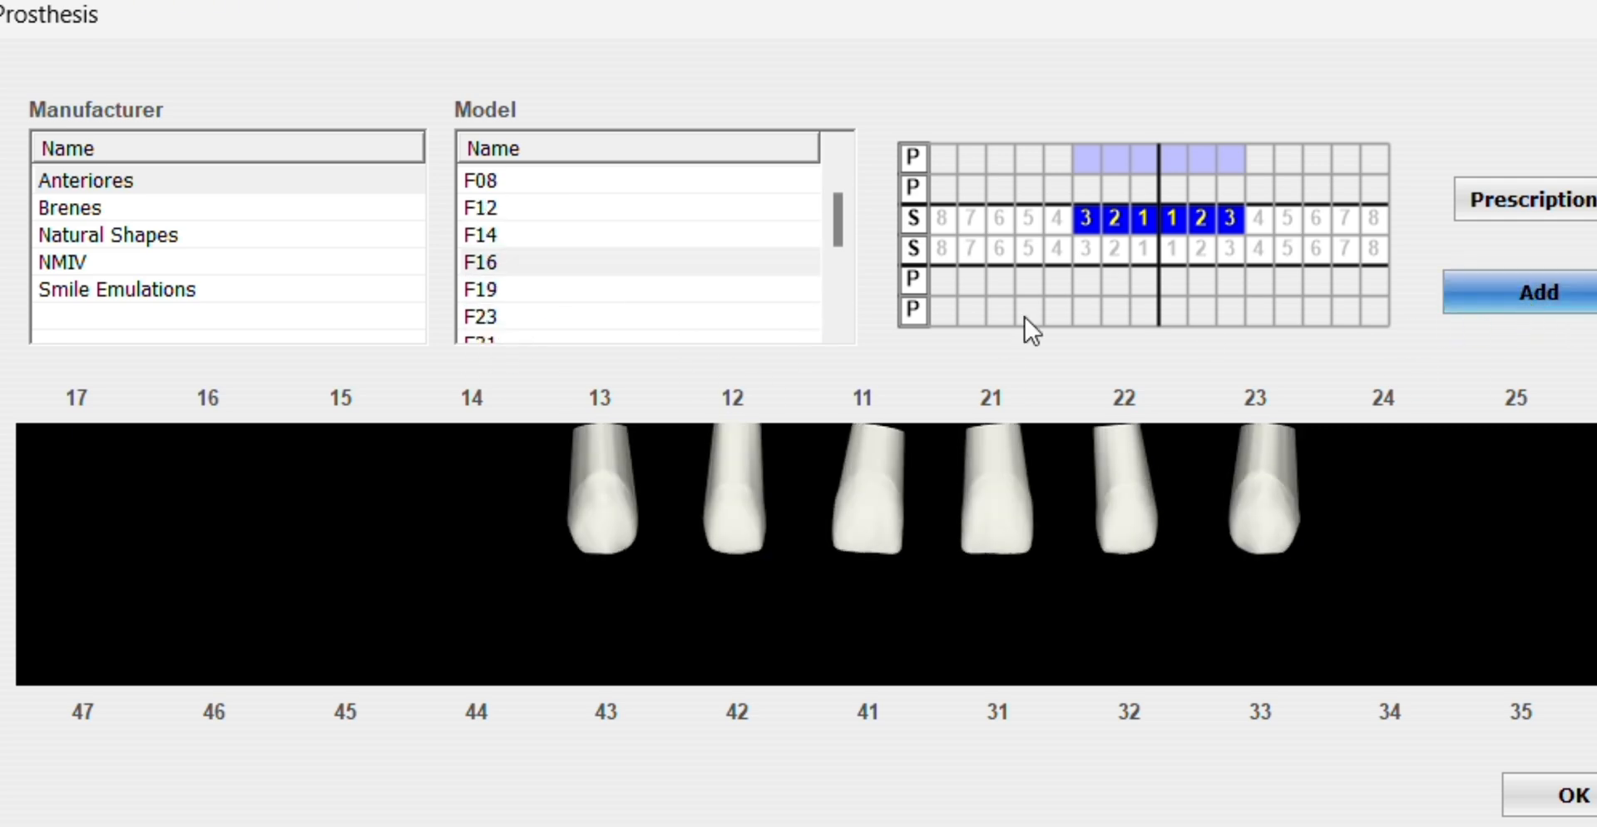
- Assign the Anteriores model F19 to upper teeth 13 to 23
click(519, 291)
click(1489, 300)
click(1488, 299)
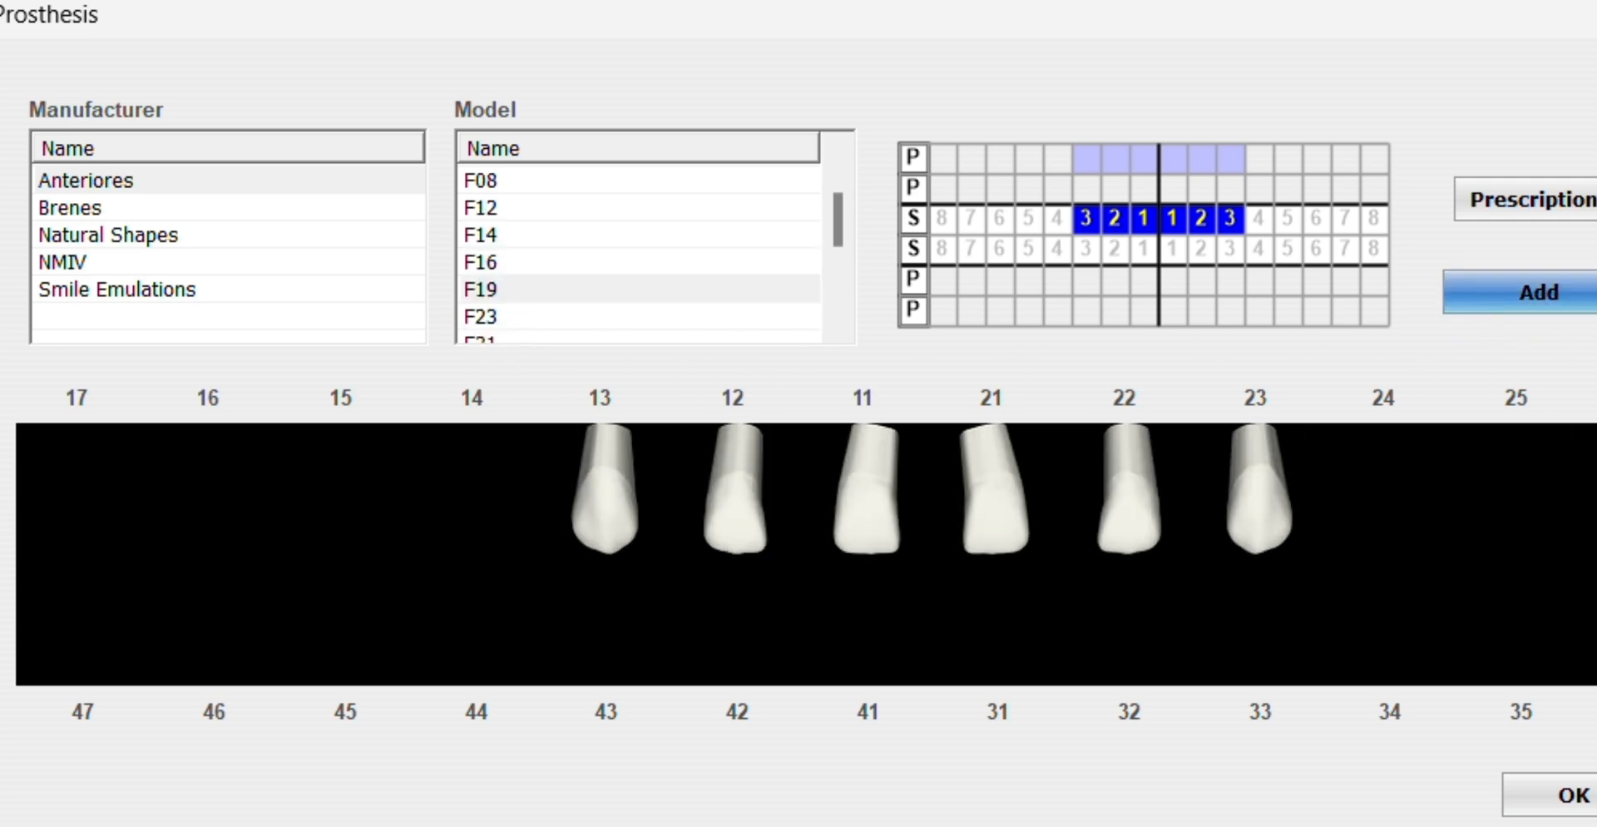
click(869, 529)
click(1021, 526)
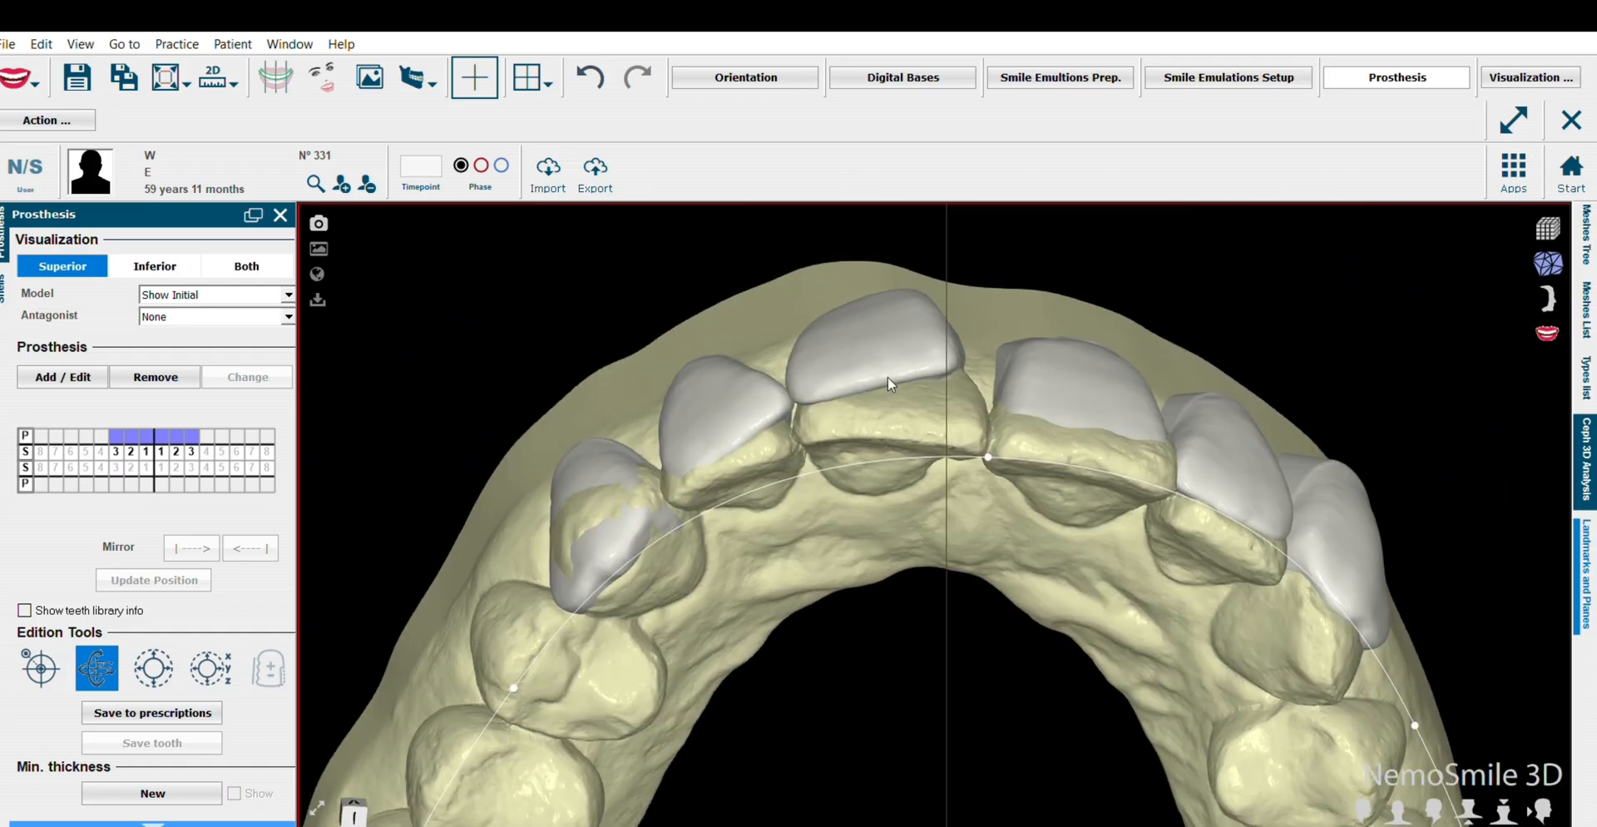
- Move the central incisor 11 inward over its natural tooth and rotate it to follow the arch
drag(935, 256, 962, 273)
drag(874, 353, 891, 399)
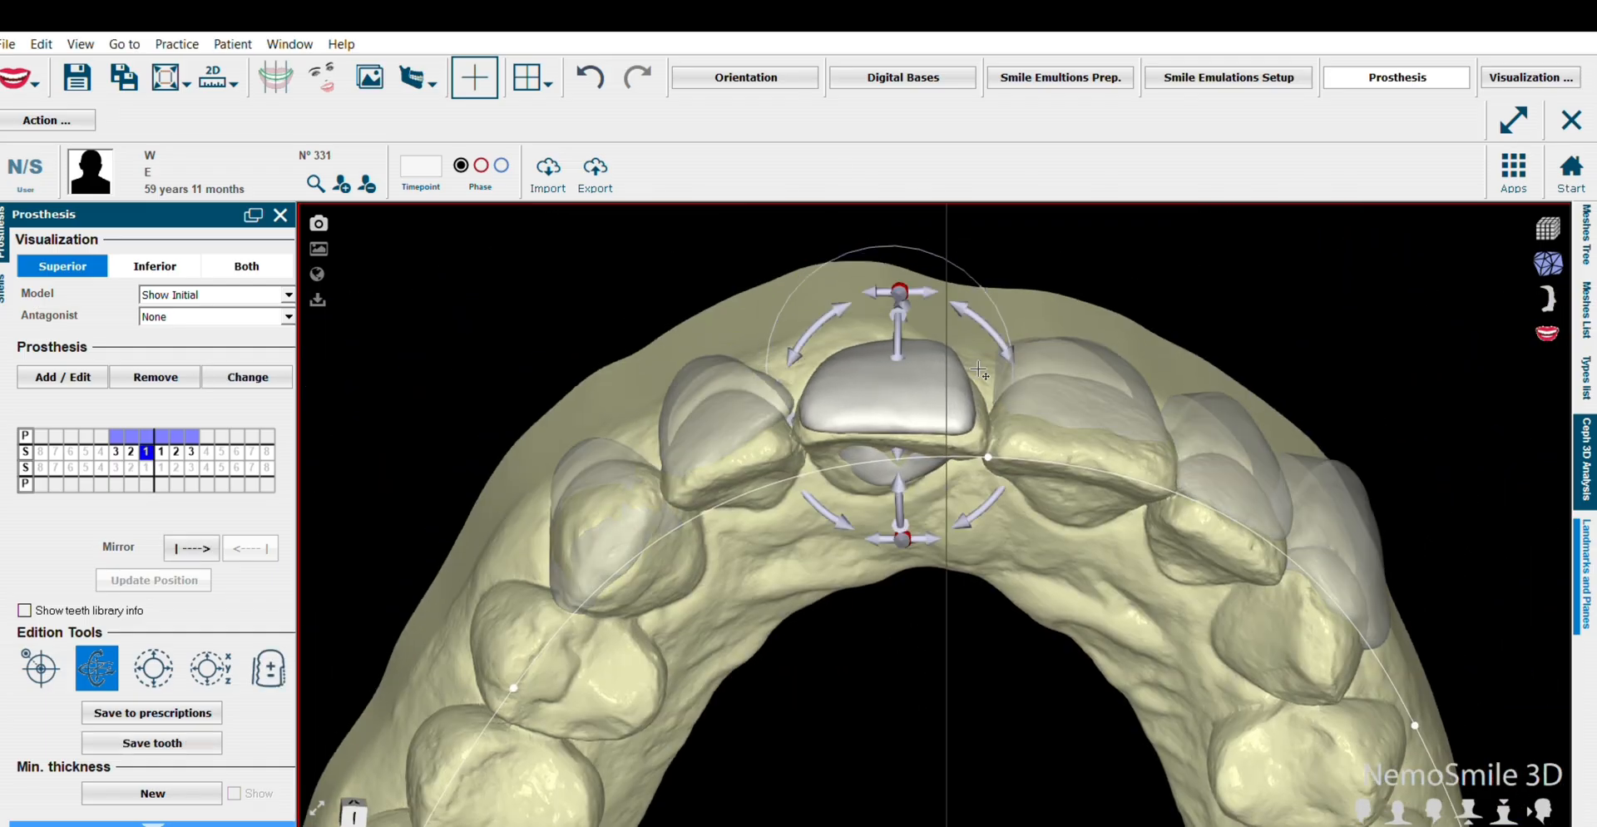
drag(993, 332, 994, 334)
- Move, tilt and rotate the lateral incisor 12 to cover the front of its natural tooth beside the central incisor
click(752, 404)
drag(799, 280, 857, 466)
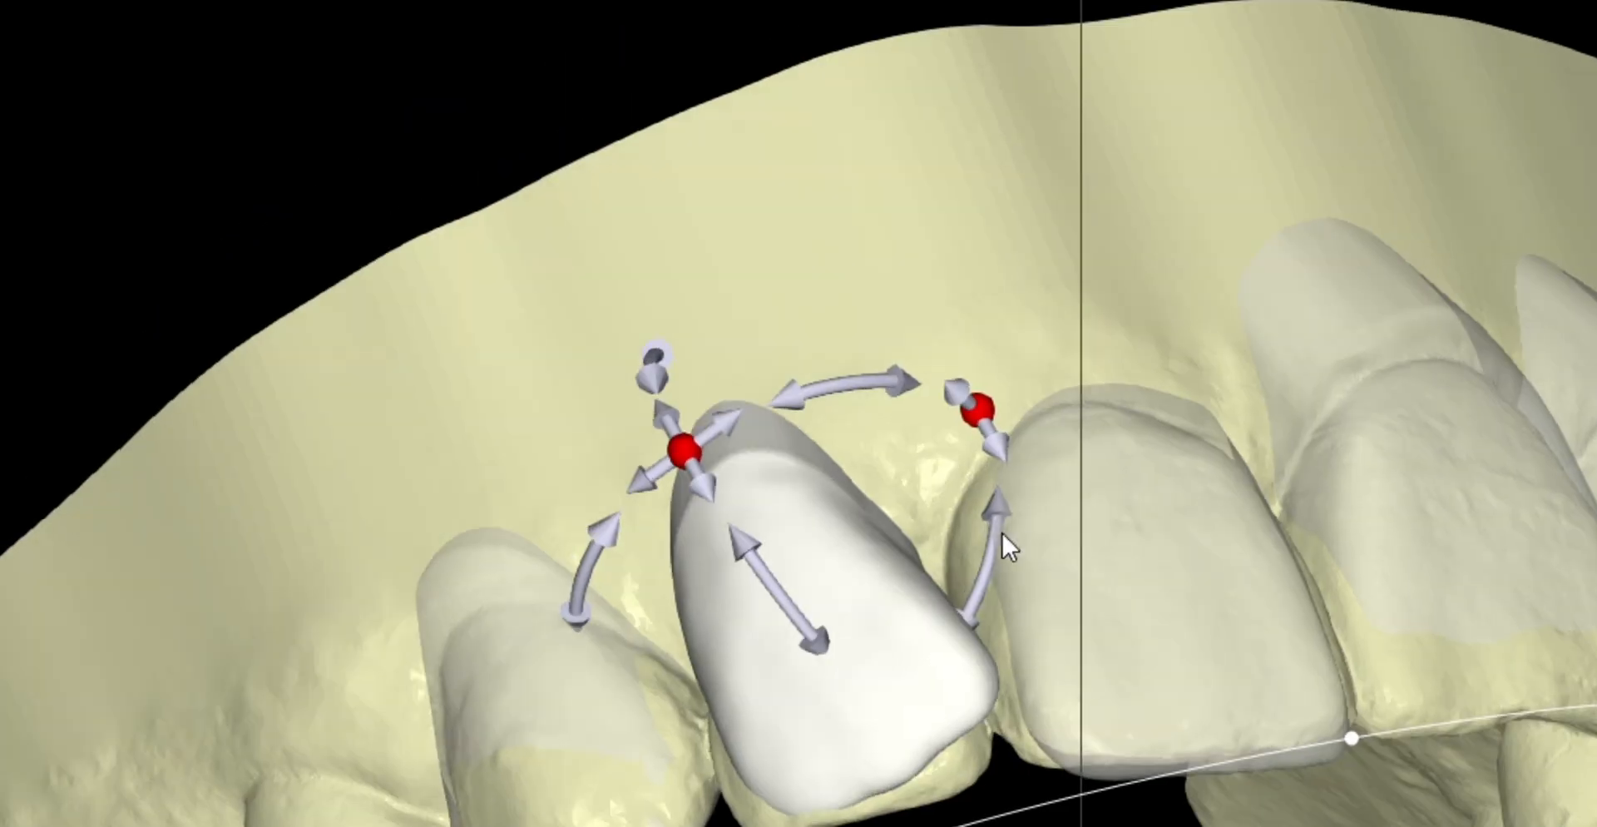
drag(905, 551, 983, 583)
right_drag(499, 360, 510, 179)
drag(902, 203, 925, 218)
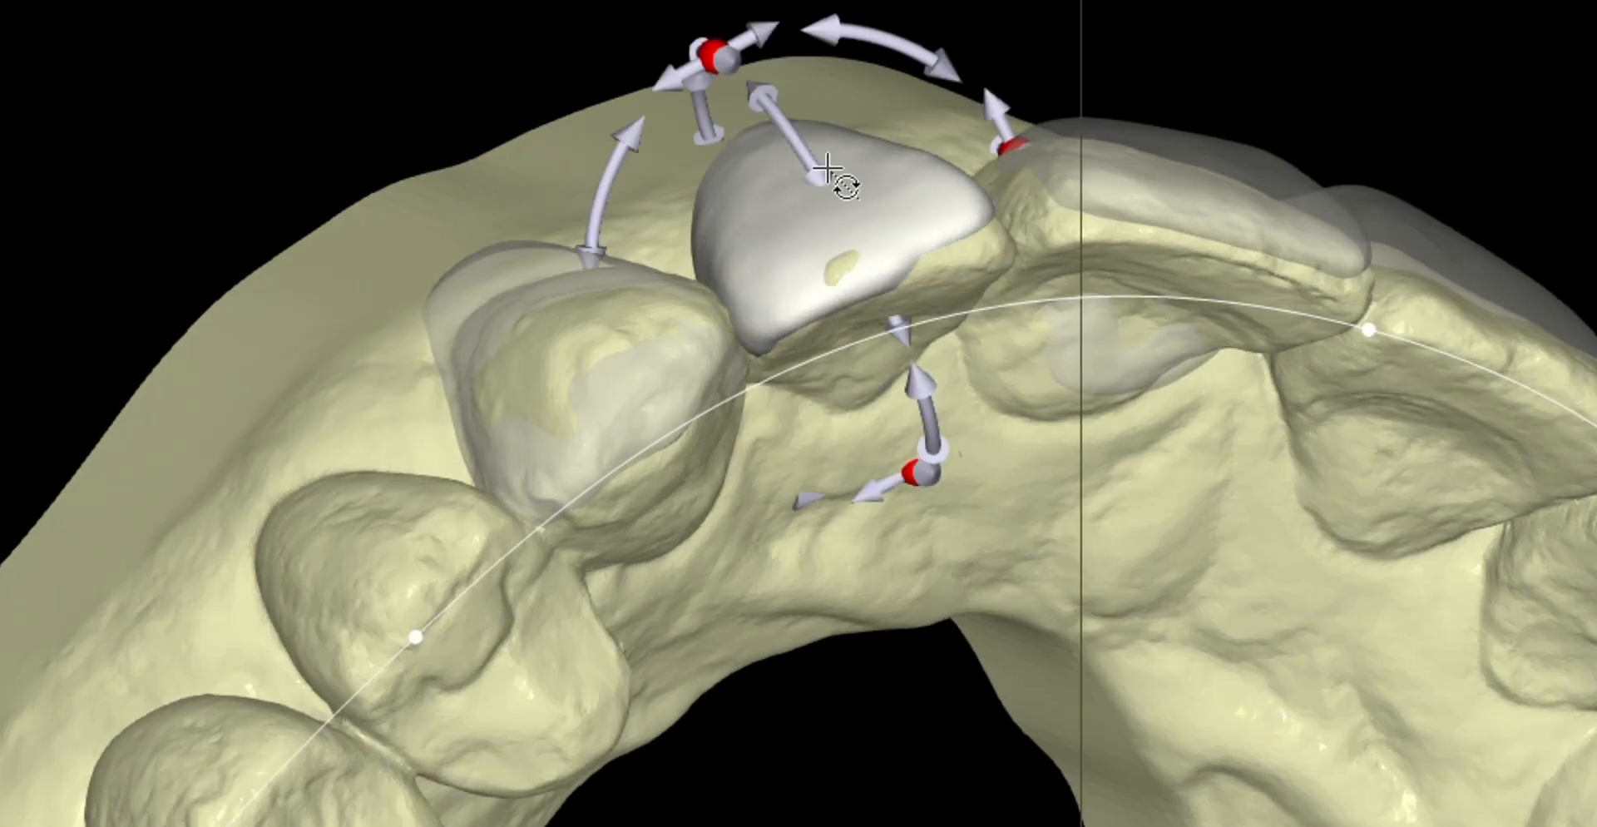
drag(823, 171, 885, 183)
right_drag(1104, 64, 1079, 93)
drag(981, 81, 1010, 113)
- Rotate and shift the canine 13 over its natural tooth in line with the arch
click(634, 339)
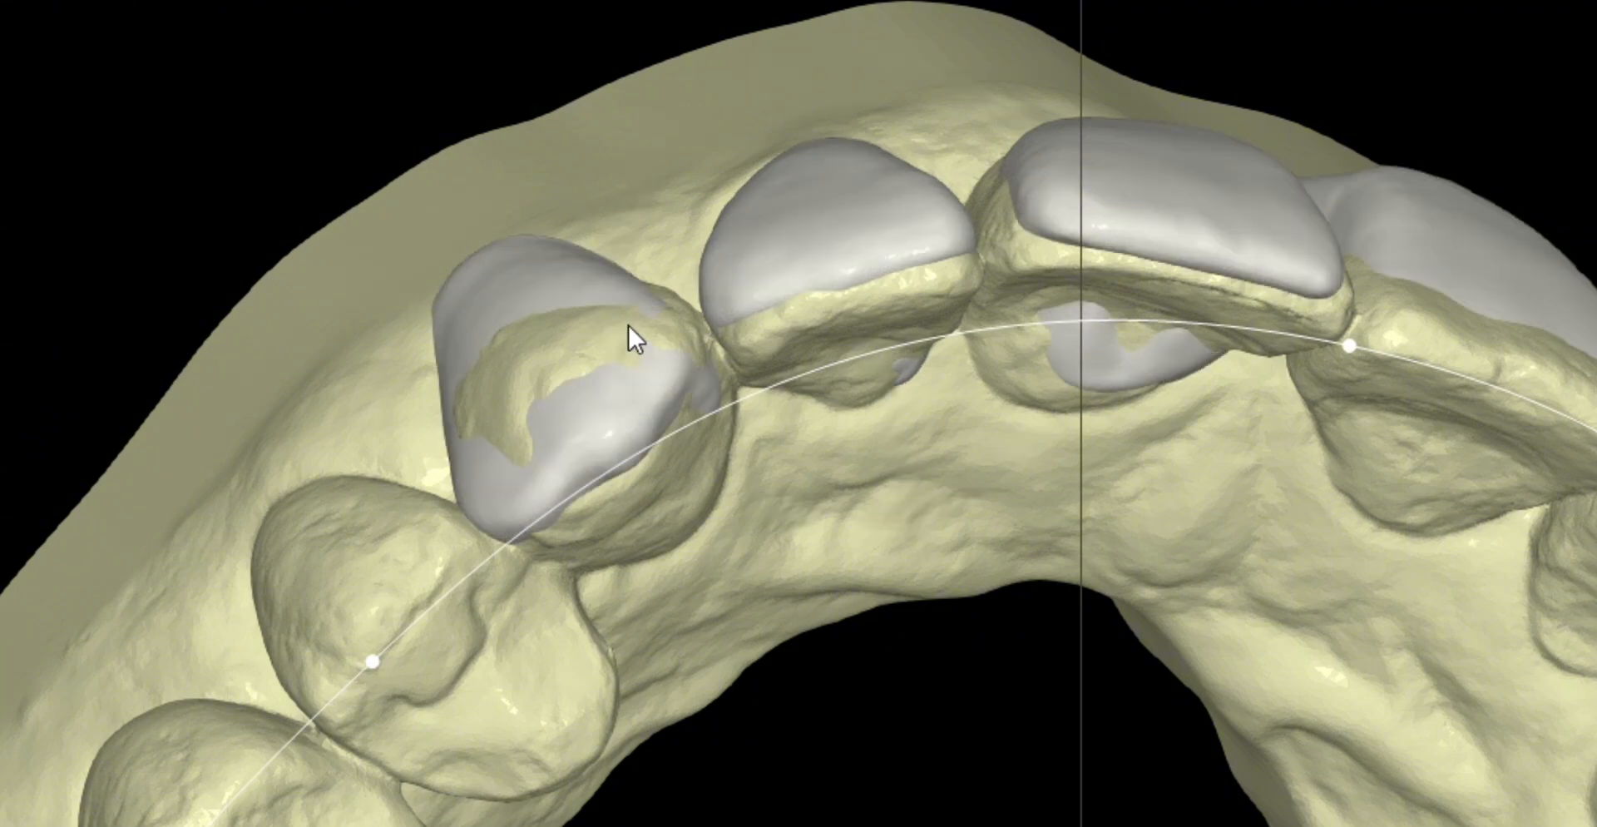
drag(514, 328, 508, 313)
drag(534, 312, 556, 320)
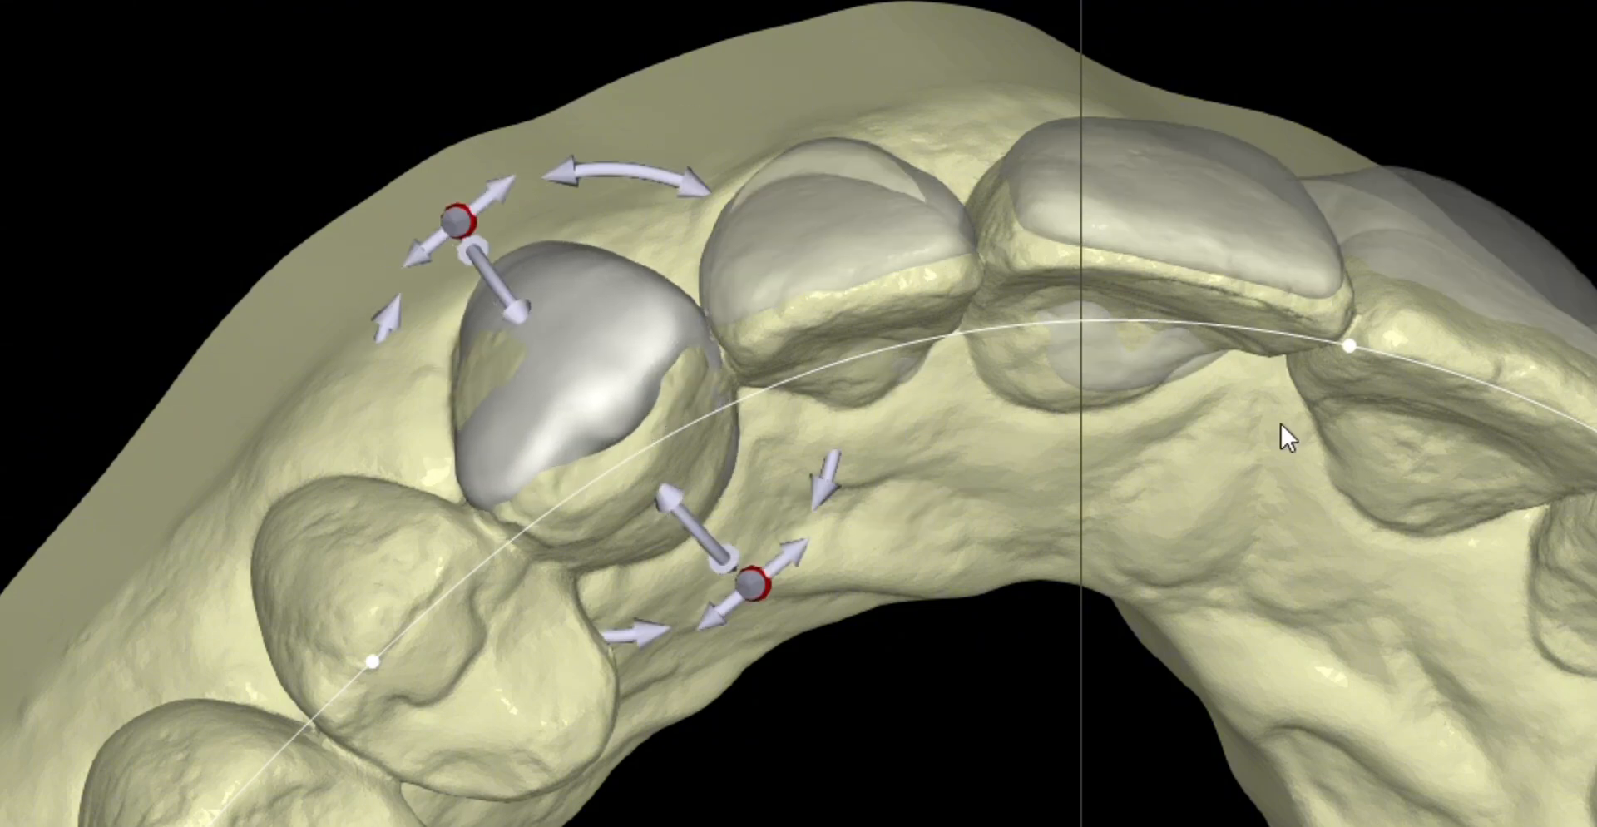
- Shift and tilt the canine 13 in the front view to align it over its natural tooth
click(1594, 483)
drag(483, 517, 488, 514)
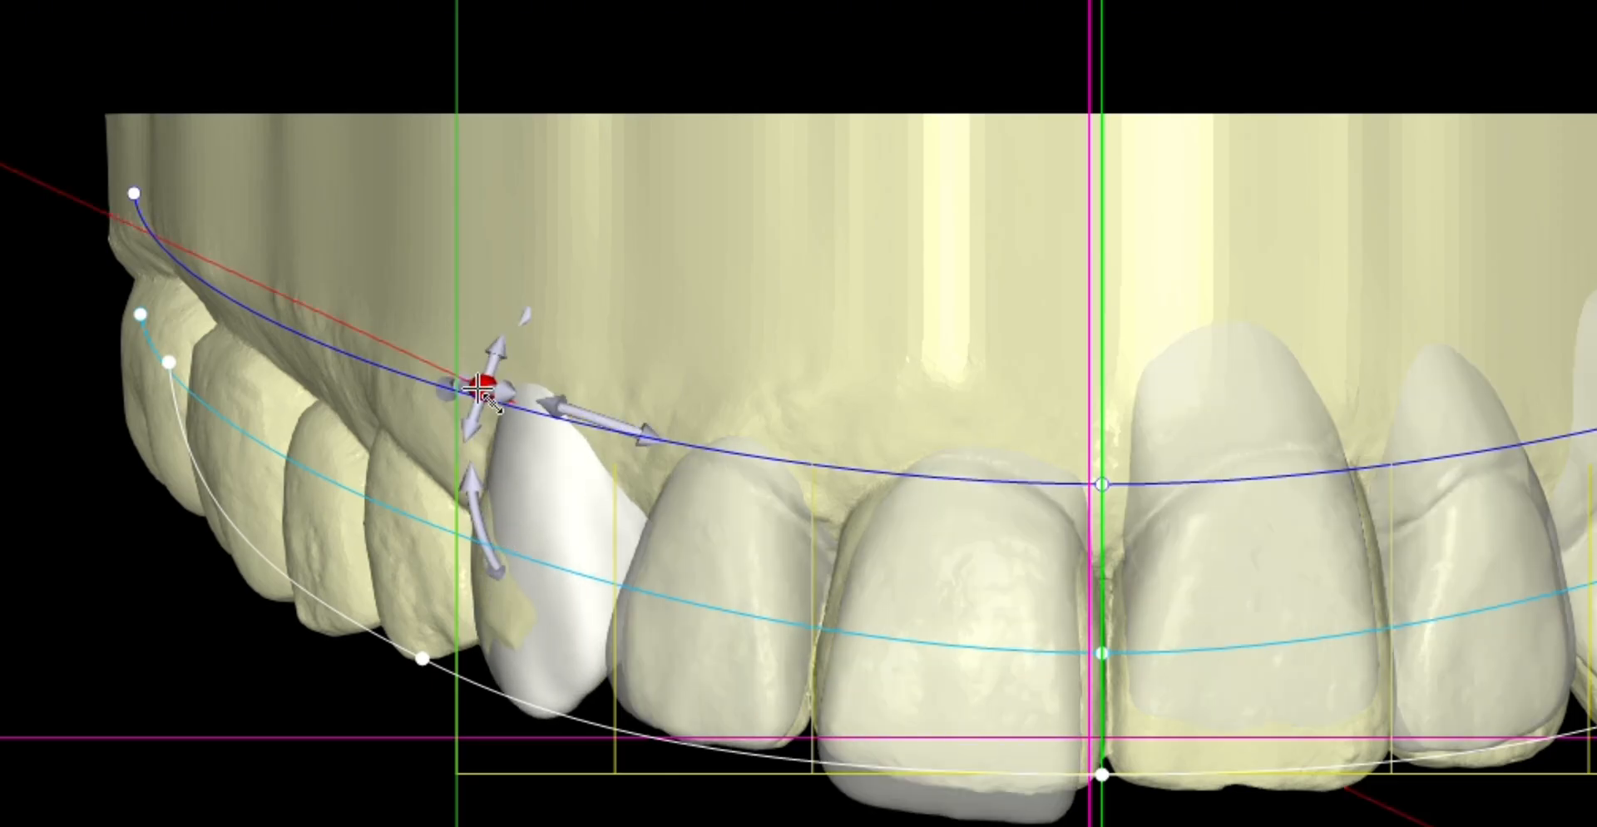
drag(489, 382, 479, 387)
drag(485, 510, 469, 492)
- Move the lateral incisor 12 slightly up and toward the central incisor, over its natural tooth
click(695, 646)
drag(695, 646, 789, 707)
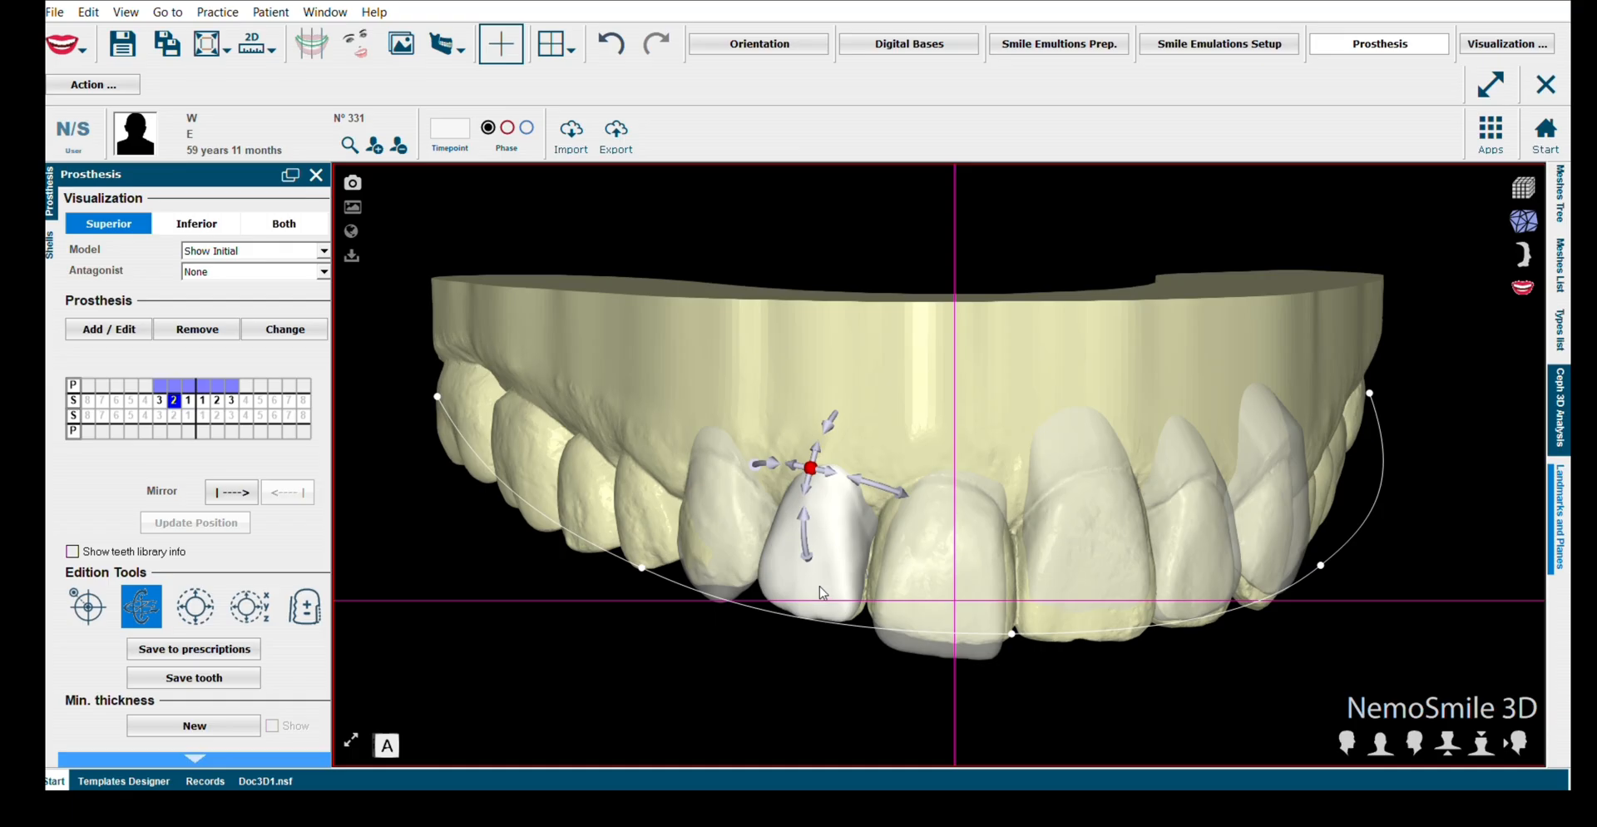
drag(822, 592, 832, 574)
- Scale the central incisor 11 to widen it toward the midline and shorten its incisal edge
click(881, 650)
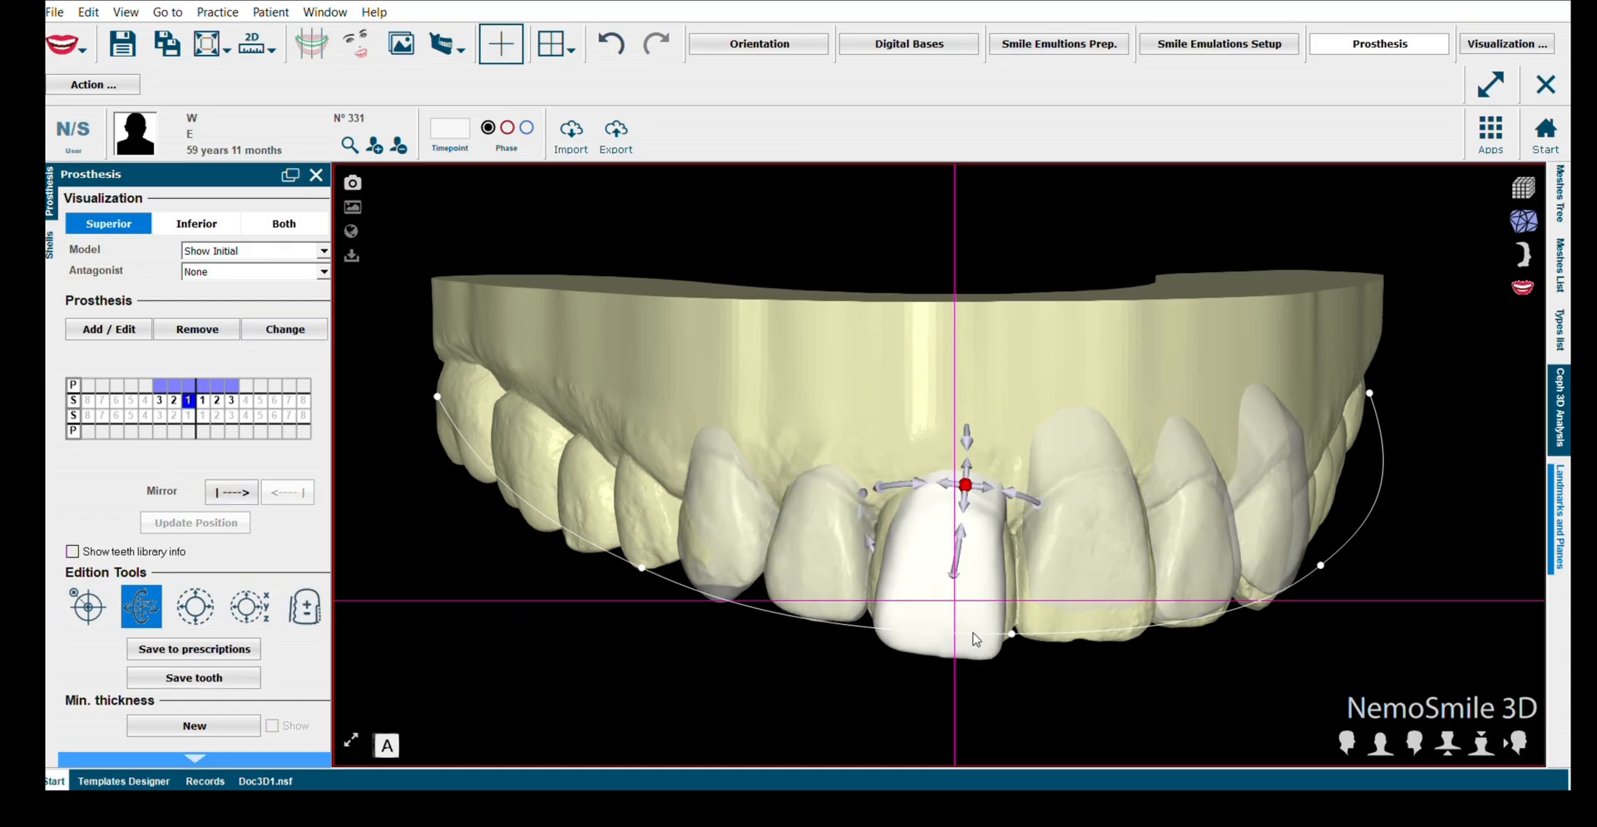
click(196, 606)
drag(931, 488, 967, 449)
drag(992, 565, 982, 544)
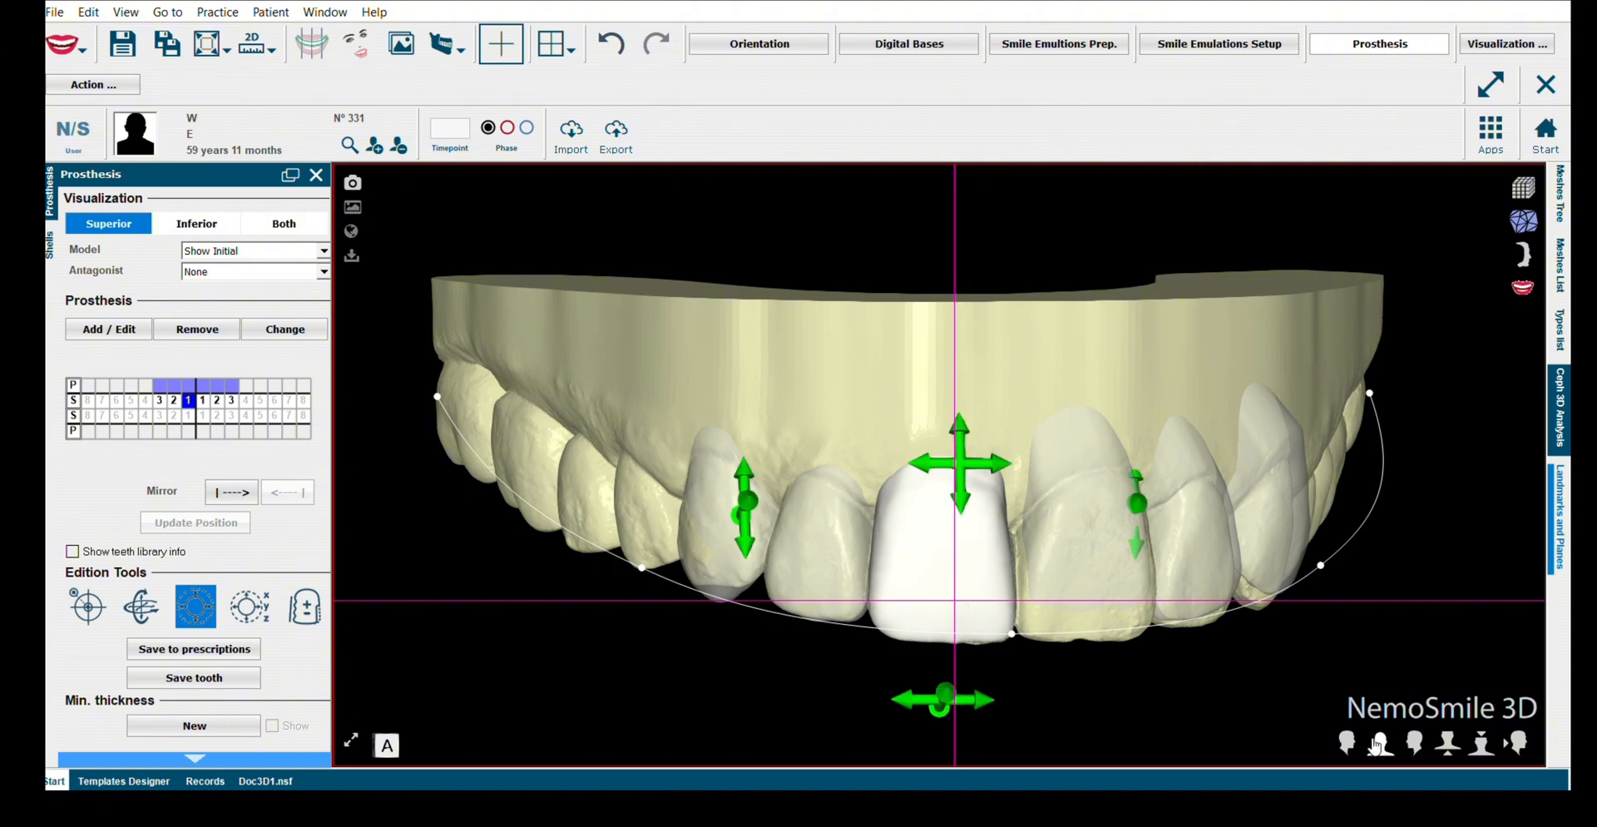
- Push the central incisor 11 slightly inward toward its natural tooth from an angled side view
click(1381, 742)
click(759, 567)
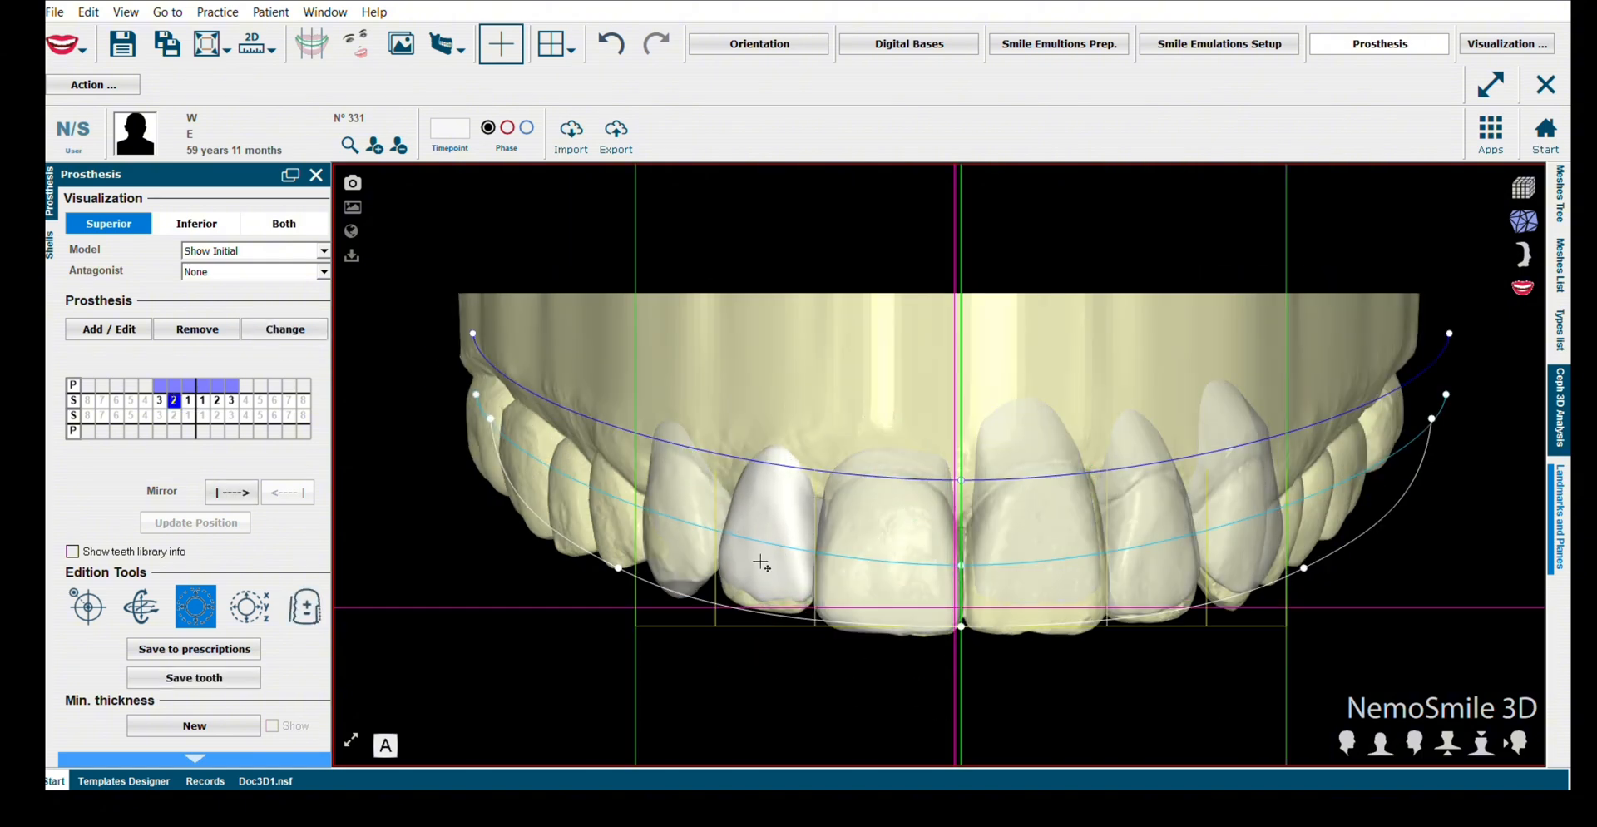
click(881, 565)
drag(984, 660, 590, 556)
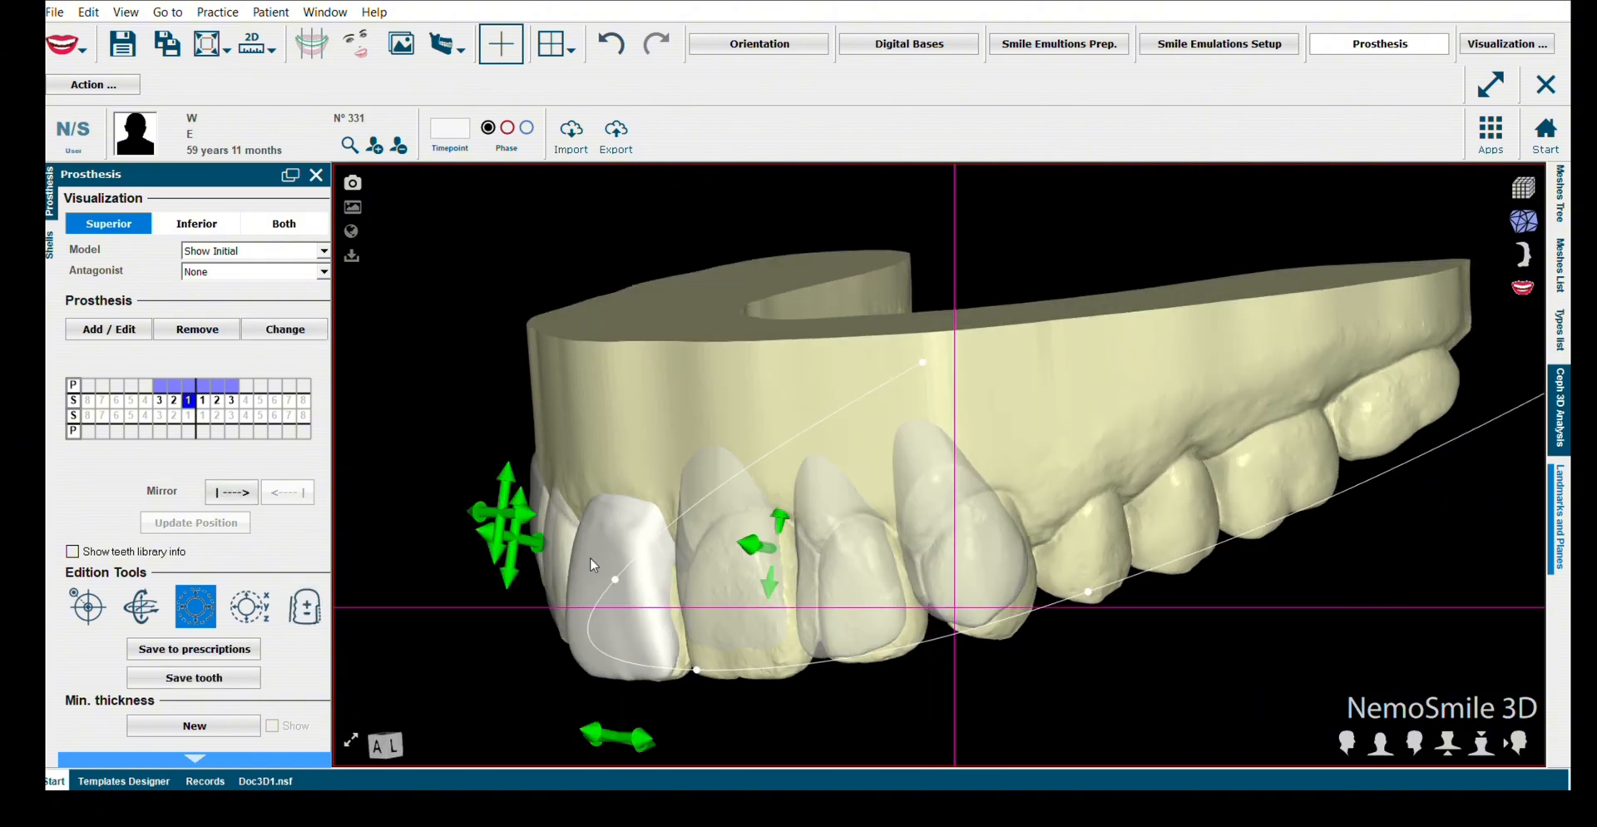
click(605, 558)
drag(578, 502, 584, 502)
drag(807, 694, 1181, 717)
click(1380, 743)
click(1413, 757)
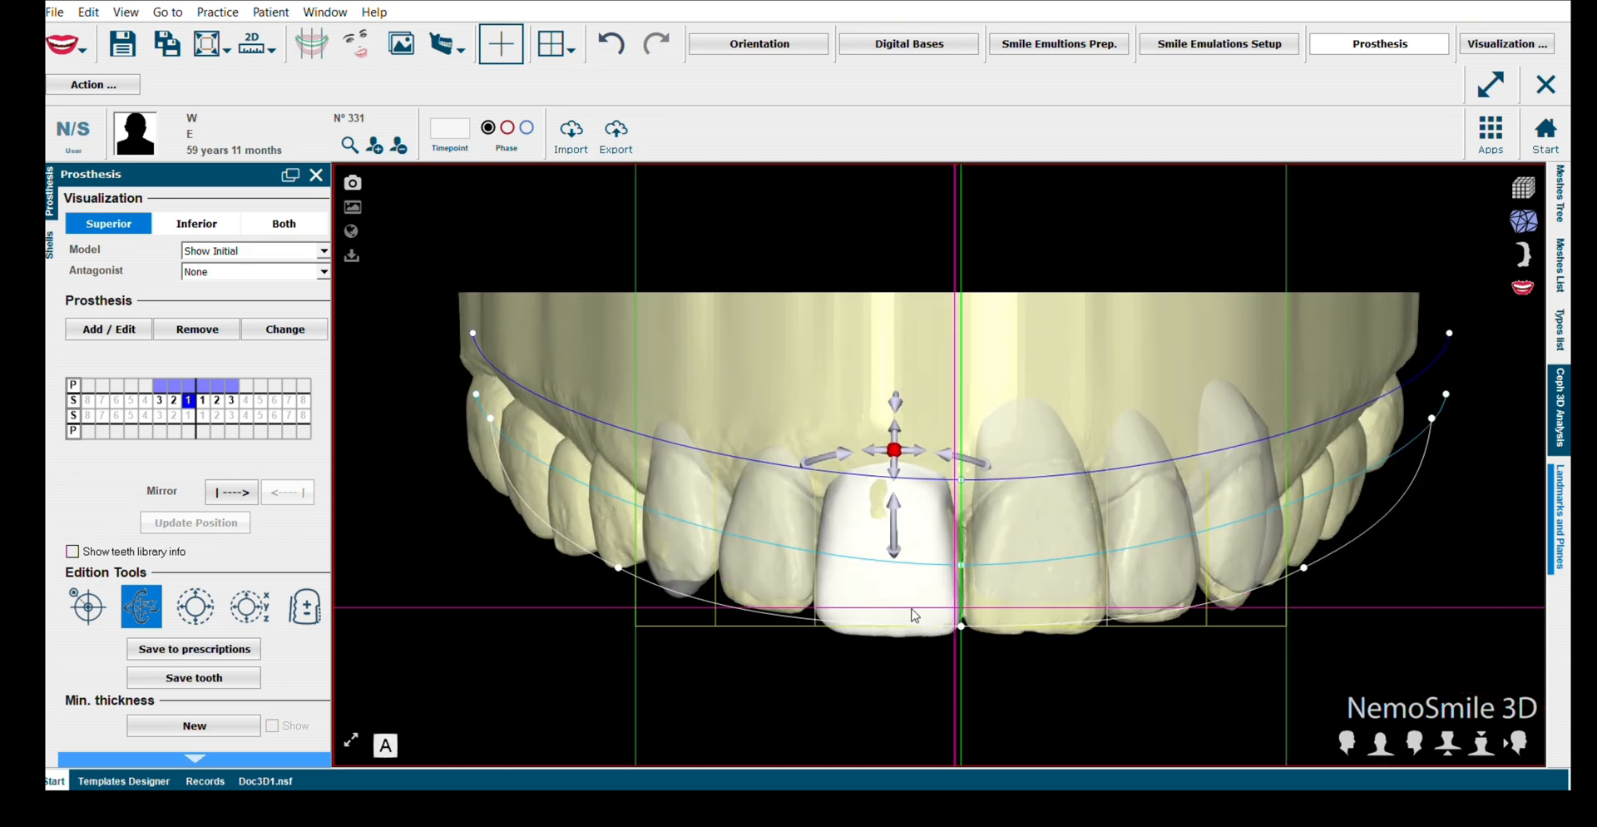
- Refine the size and position of the central incisor 11 from the front and occlusal views to cover its natural tooth
click(200, 612)
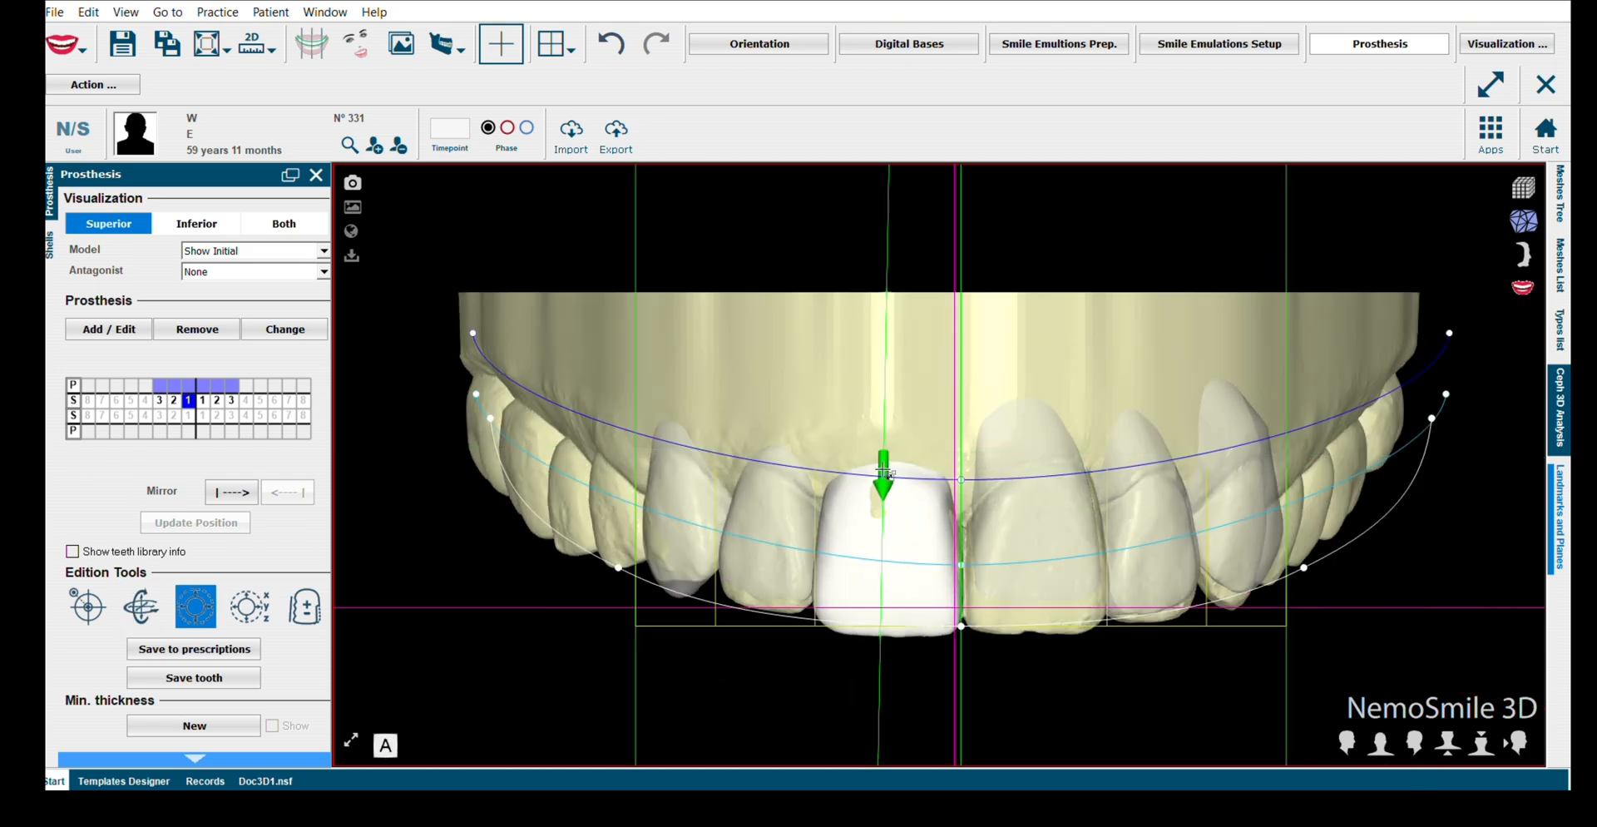
click(918, 709)
drag(920, 712, 897, 550)
scroll(856, 391, up, 4)
click(896, 550)
click(141, 607)
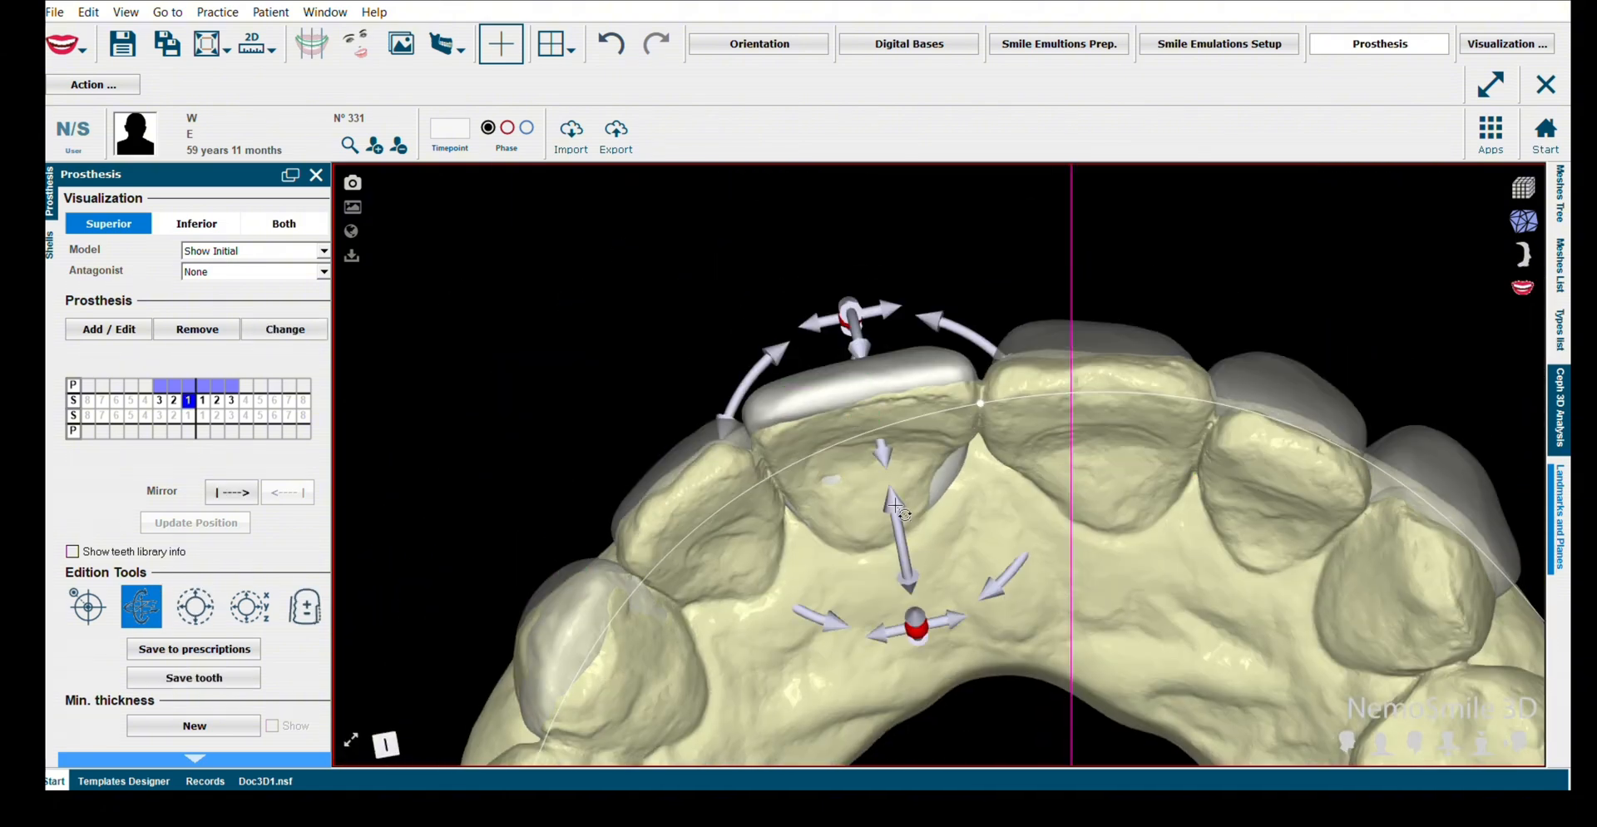
click(1381, 743)
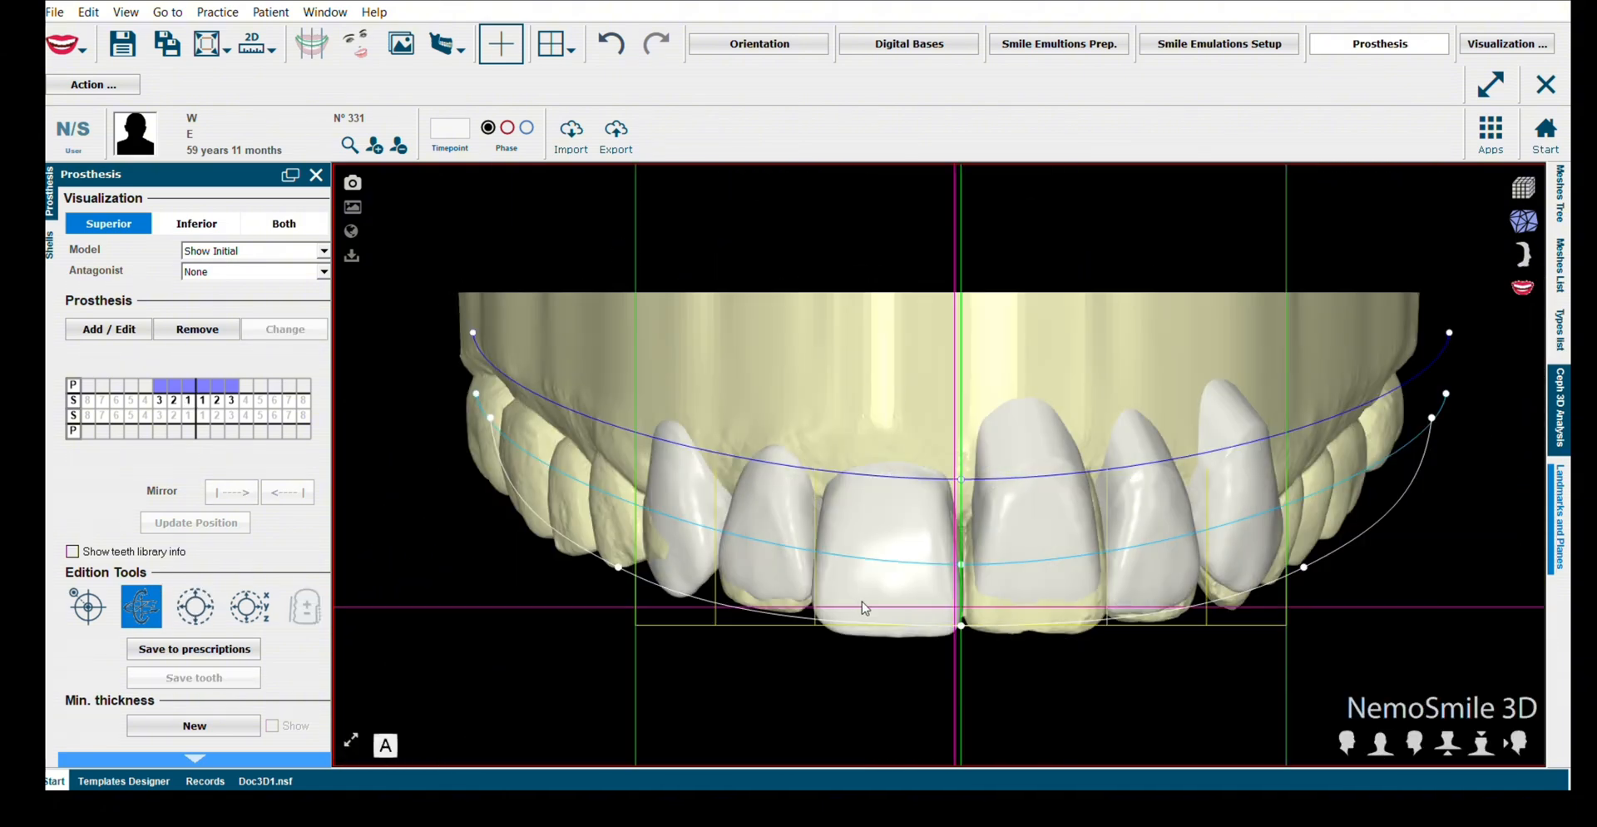
click(199, 611)
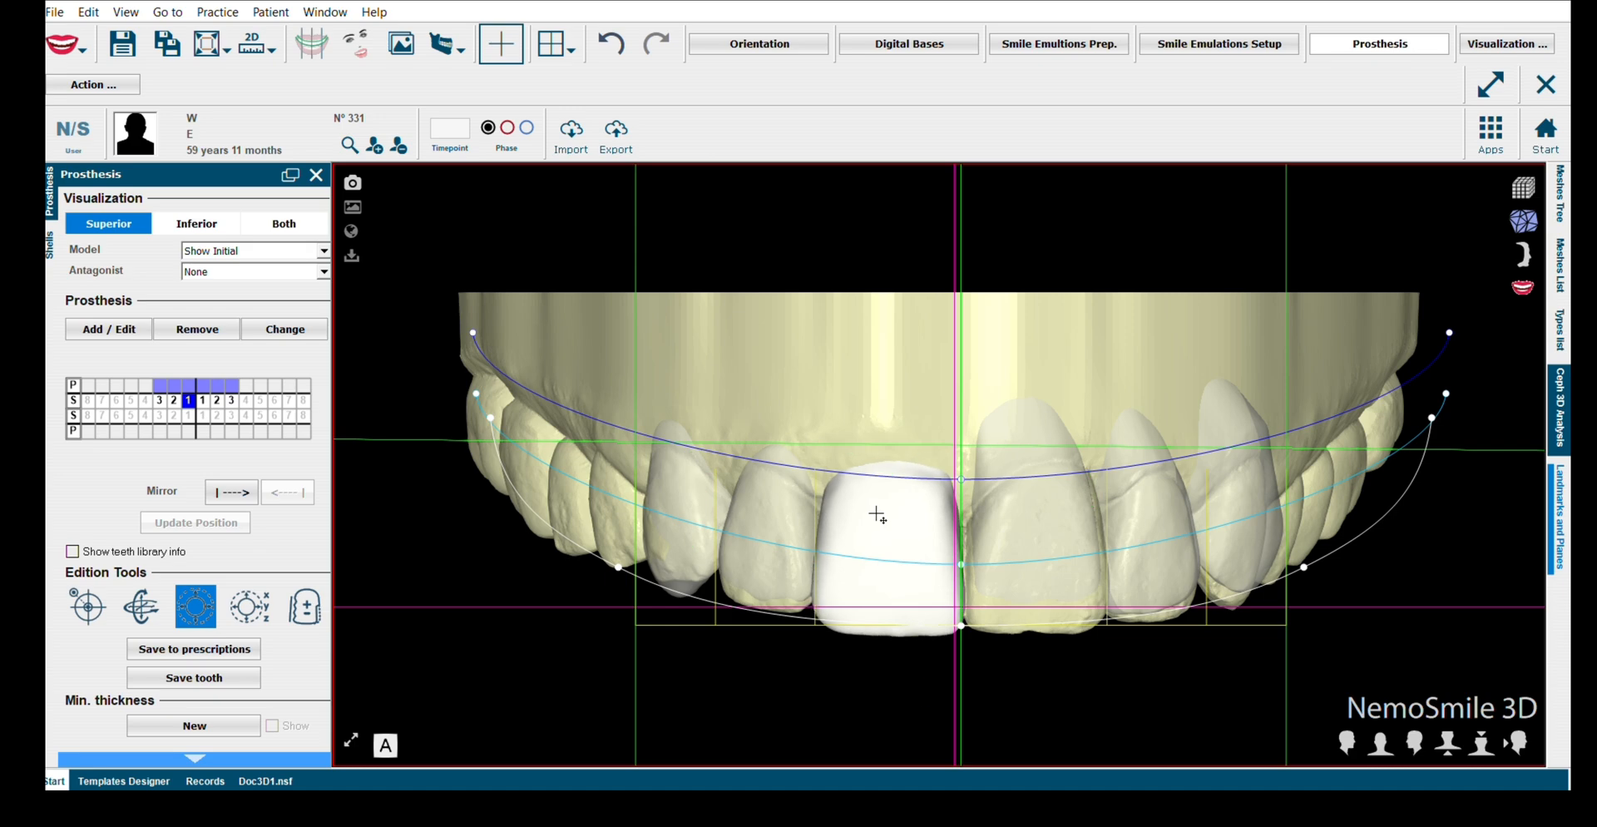
- Mirror the central incisor 11 onto tooth 21 and adjust the mirrored tooth over its natural tooth in the occlusal view
click(231, 491)
click(782, 714)
right_drag(1095, 697, 924, 426)
middle_drag(925, 426, 963, 520)
scroll(962, 520, up, 4)
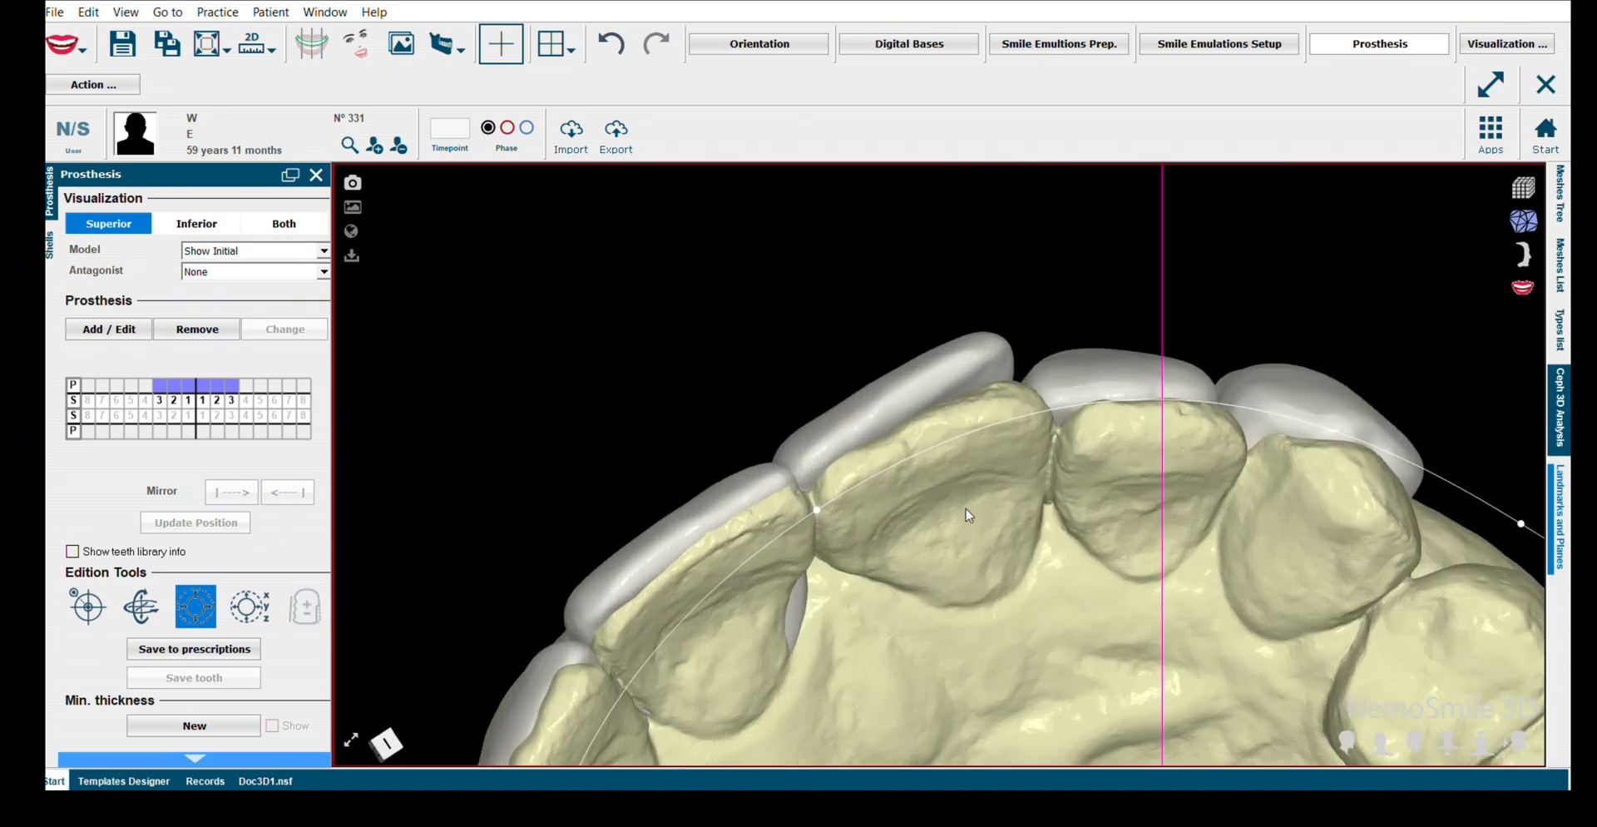
right_drag(962, 520, 943, 361)
click(943, 361)
scroll(943, 361, down, 1)
drag(1203, 285, 1219, 313)
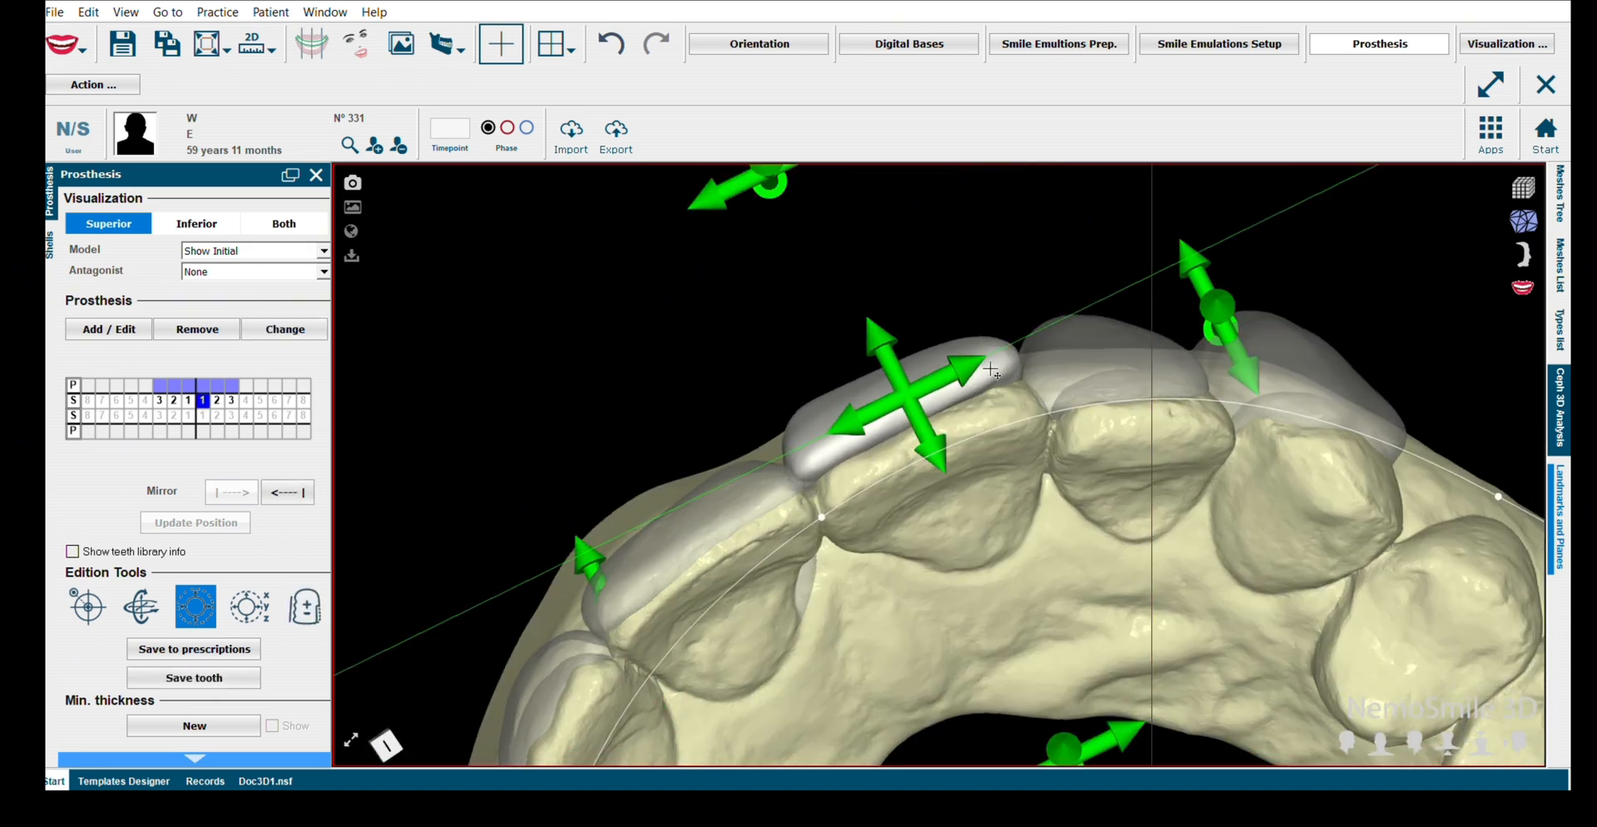
drag(989, 374, 1008, 385)
- Fine-tune the central incisor 21 beside the midline in the front view
click(1381, 743)
click(1156, 678)
click(1040, 585)
drag(1021, 522, 1015, 517)
click(1119, 666)
- Scale the lateral incisor 12 slightly to fit its natural tooth
click(771, 520)
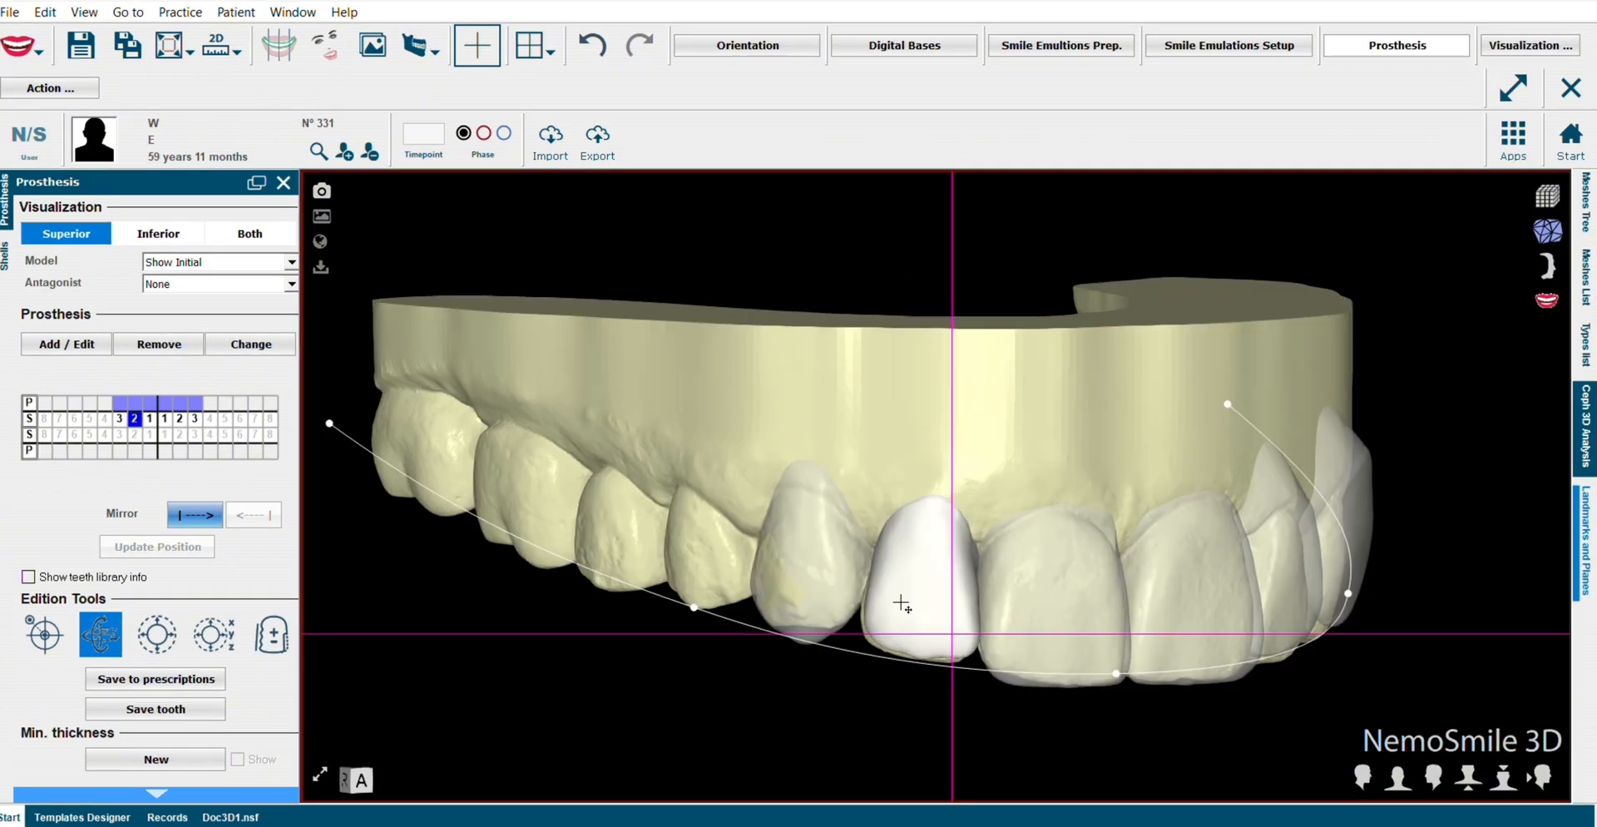
click(169, 639)
drag(892, 507, 896, 508)
- Move the lateral incisor 22 down and slightly outward over the incisal edge of its natural tooth
drag(798, 731, 1236, 564)
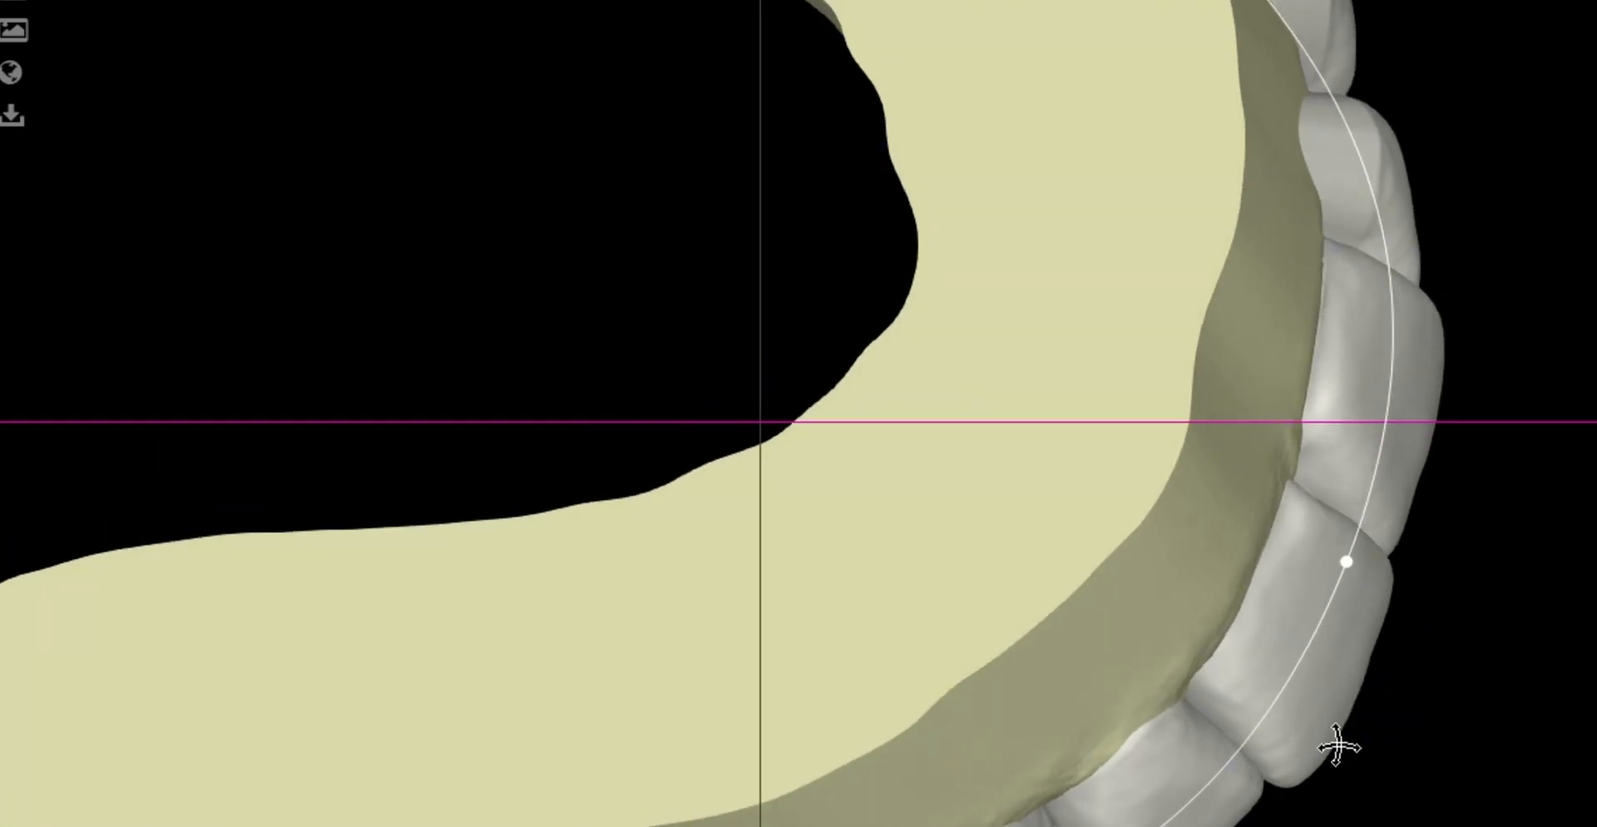
drag(1339, 746, 1276, 777)
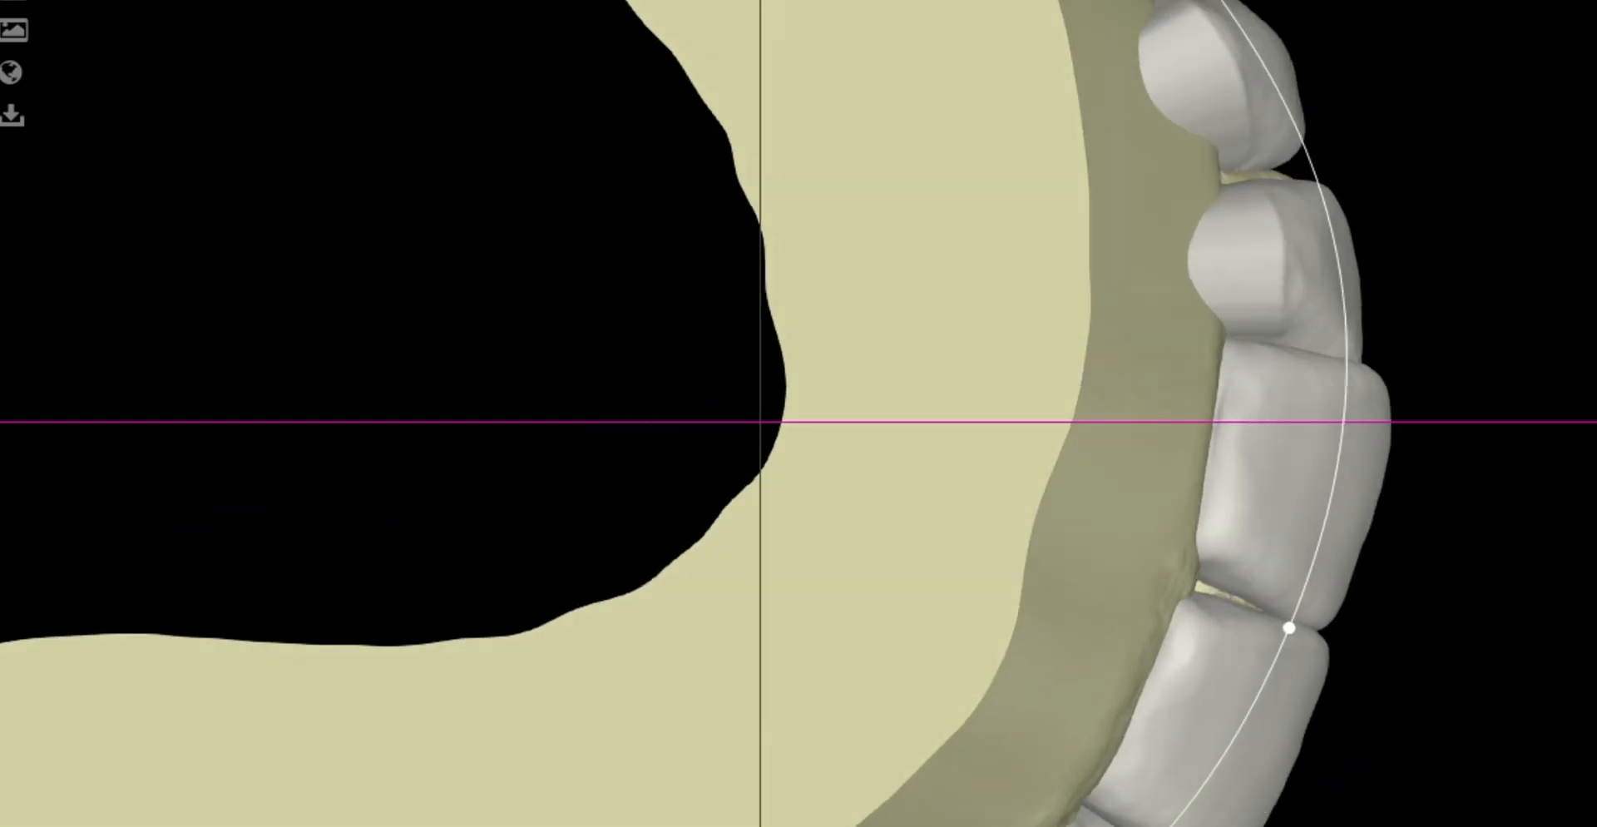
click(1220, 678)
drag(1481, 678, 1404, 695)
right_drag(1404, 695, 1247, 697)
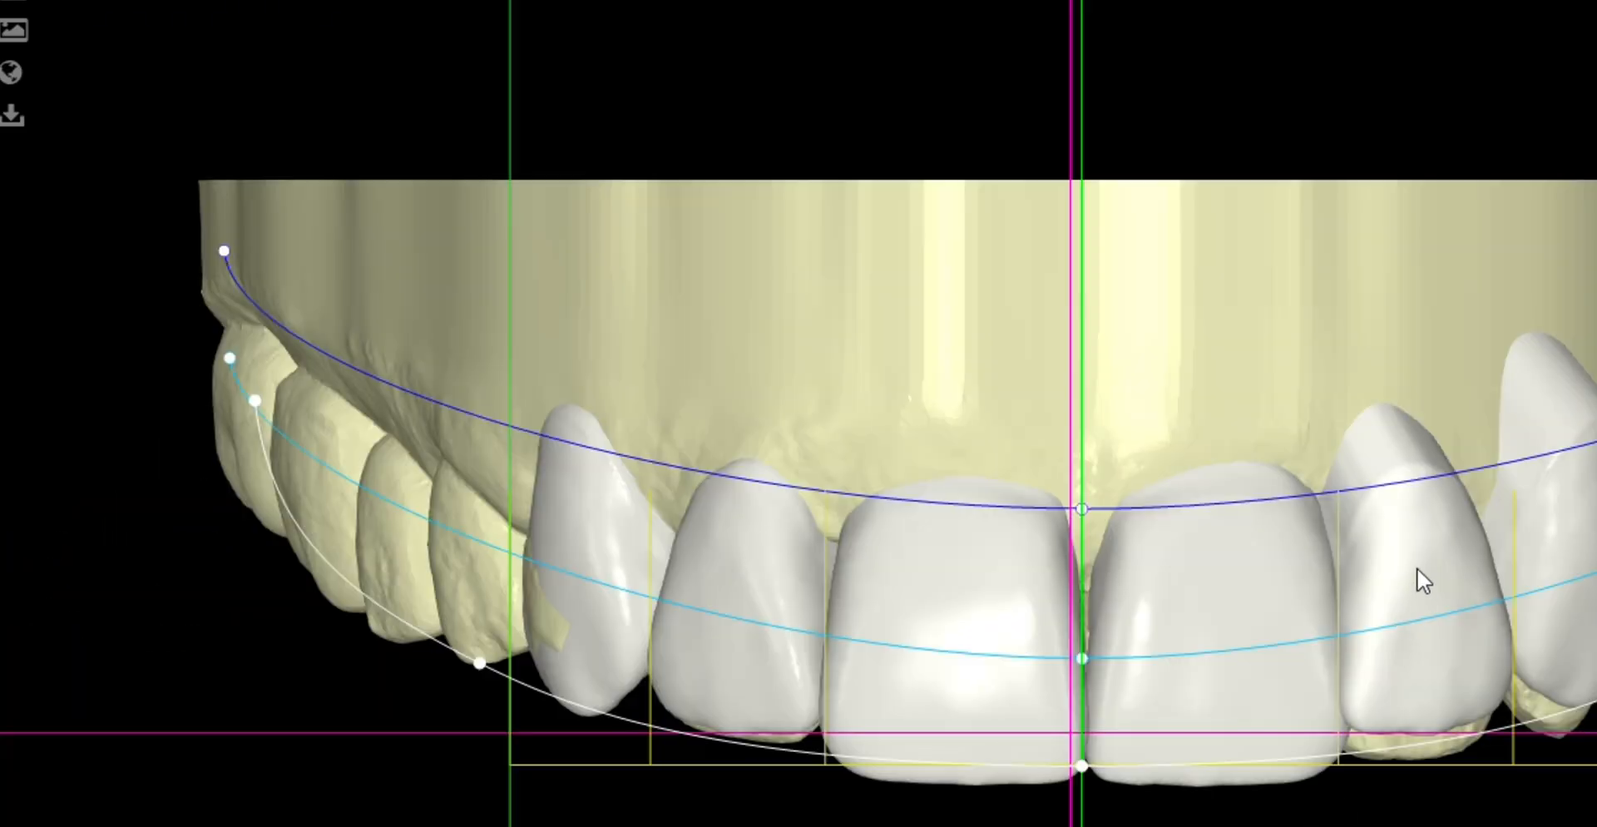
drag(1425, 547, 1441, 569)
- Sculpt the canine 13 by adding material over the exposed natural tooth on its front surface
right_drag(1222, 559, 613, 613)
drag(714, 620, 716, 624)
right_drag(239, 716, 740, 489)
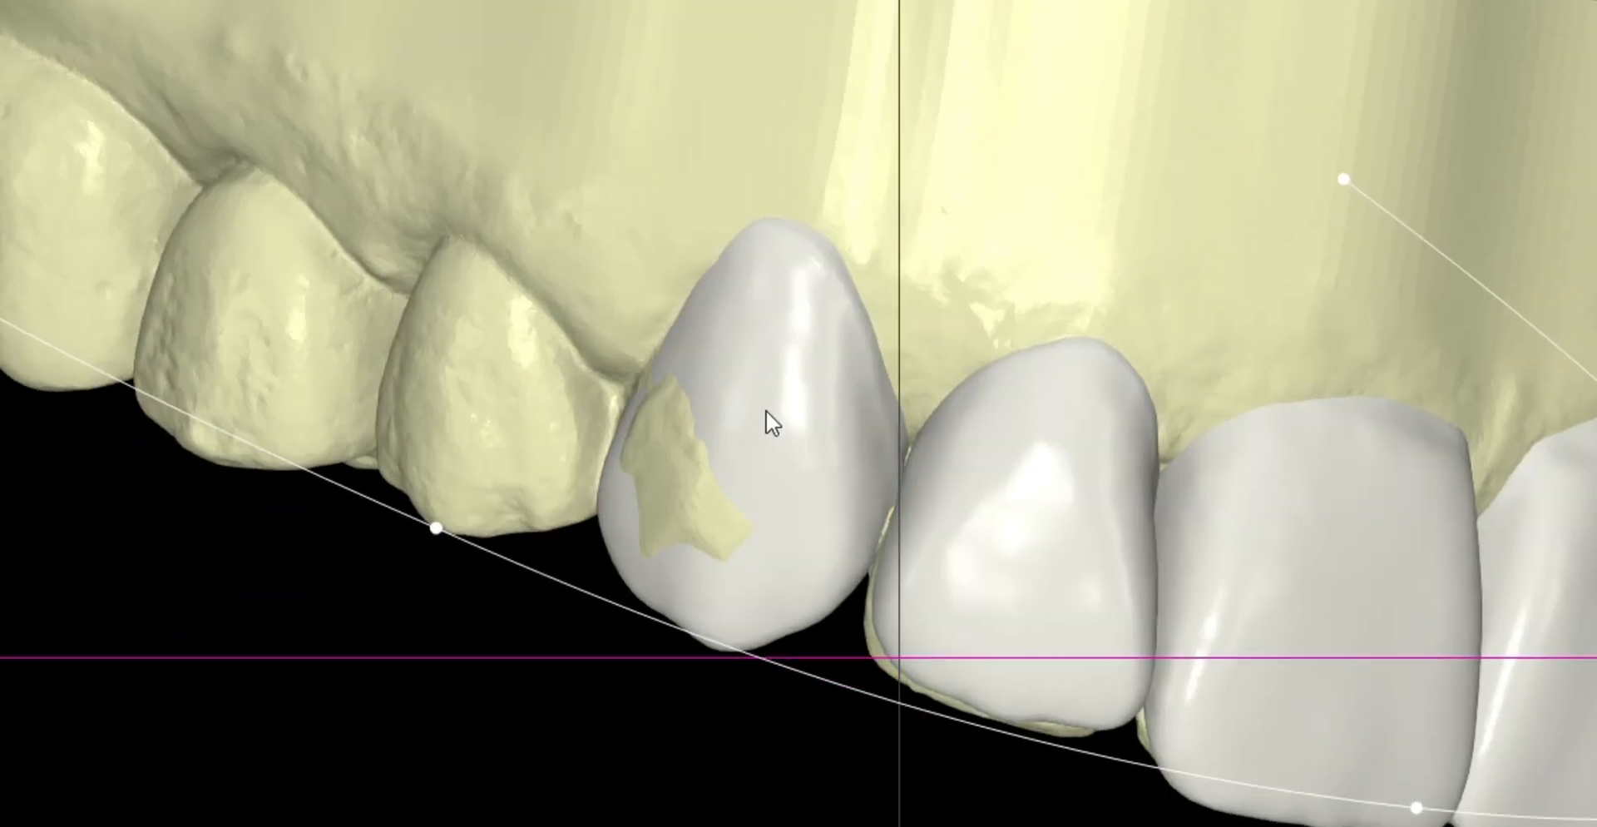
click(755, 548)
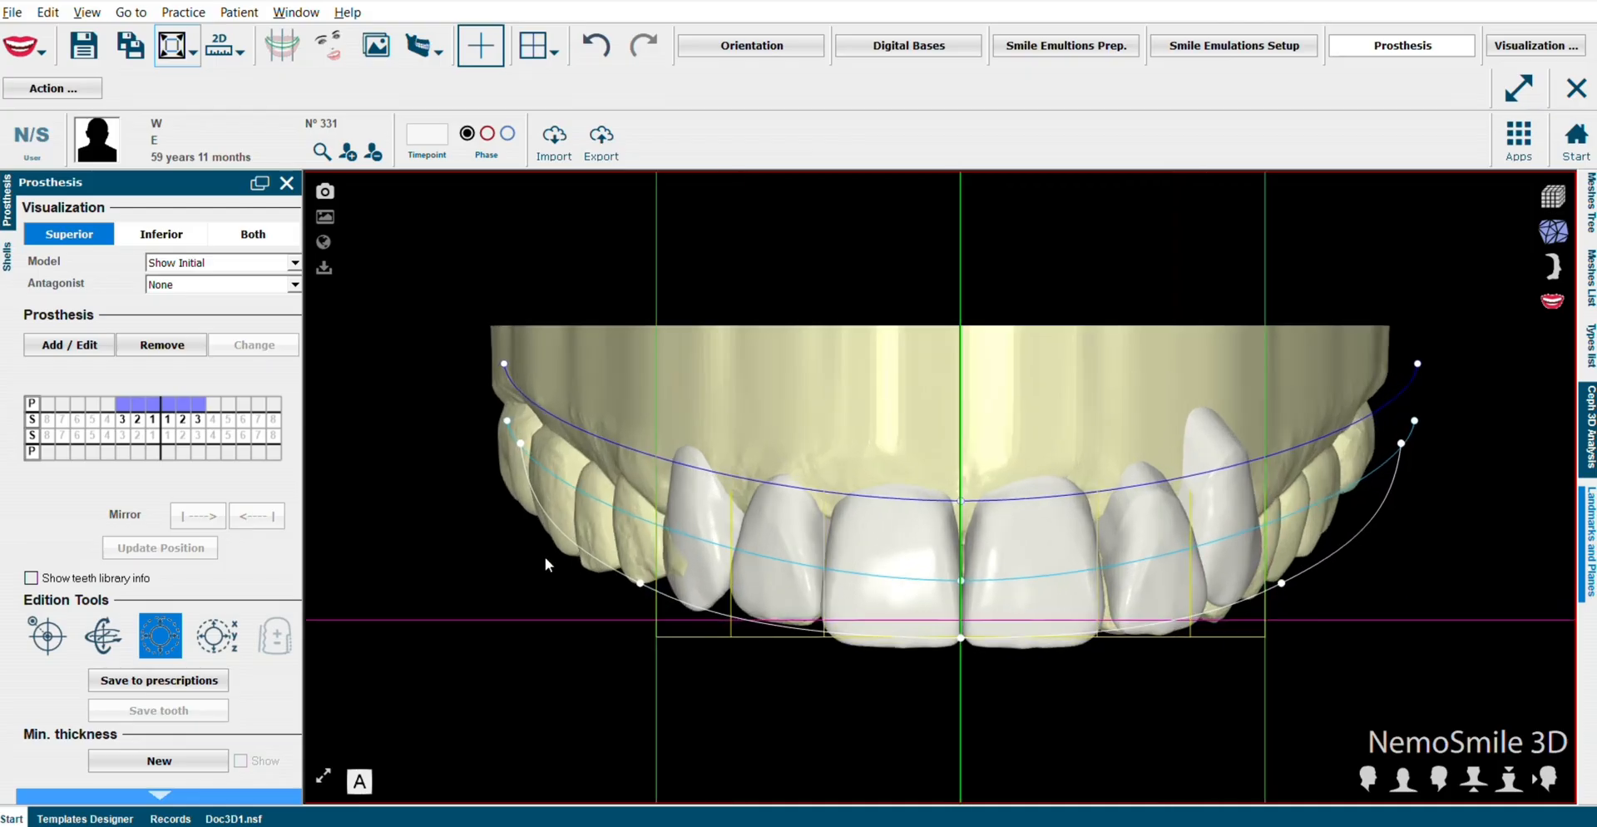
mouse_move(468, 529)
right_down()
mouse_move(644, 561)
mouse_move(805, 498)
mouse_move(795, 509)
mouse_move(798, 473)
right_up()
double_click(805, 499)
right_drag(765, 660, 947, 558)
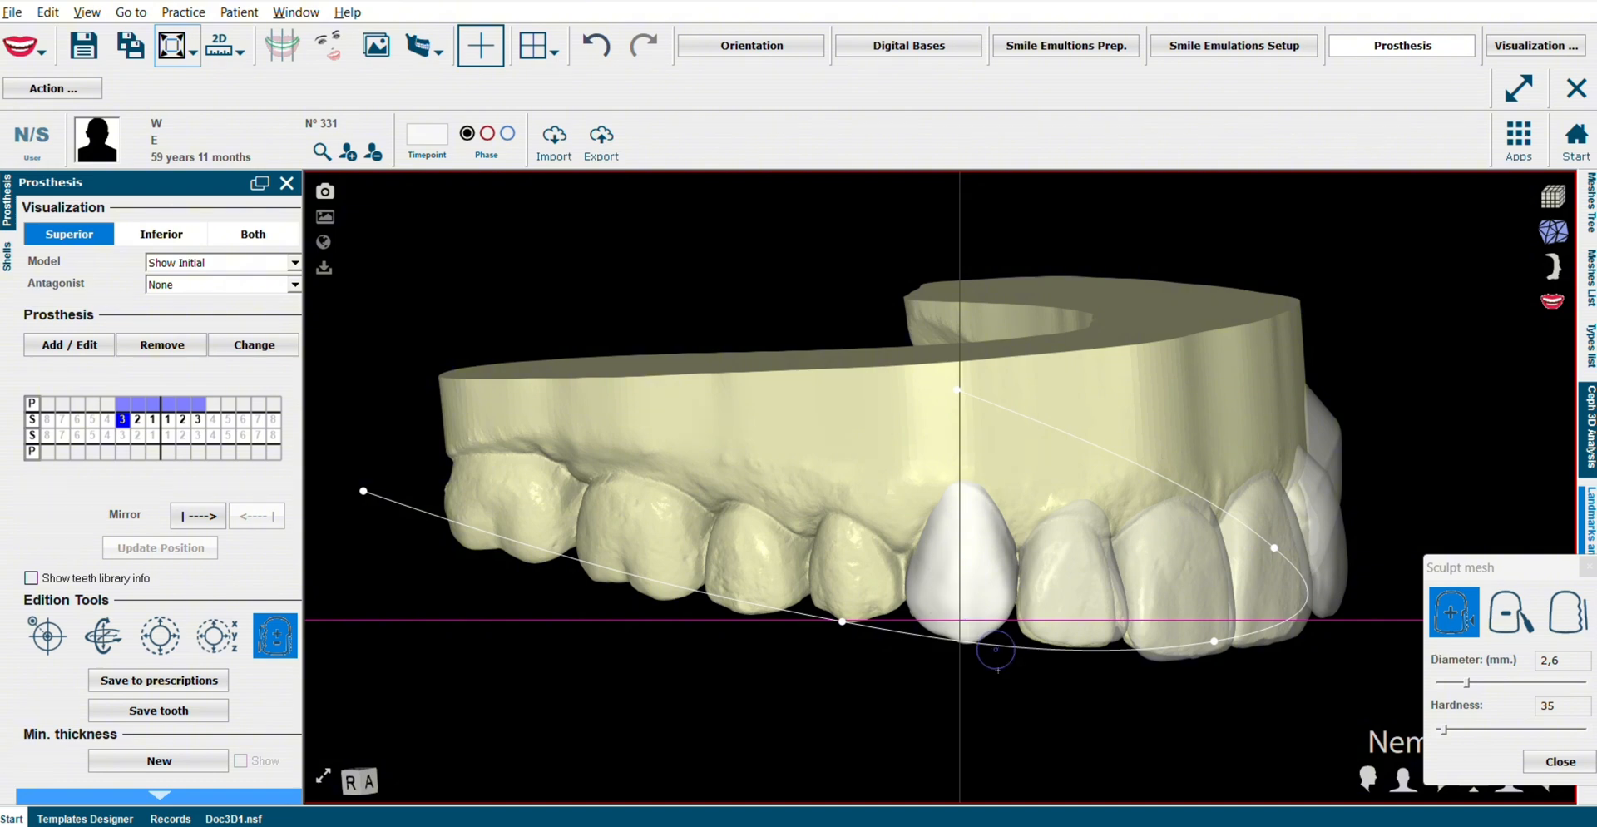
scroll(998, 669, up, 5)
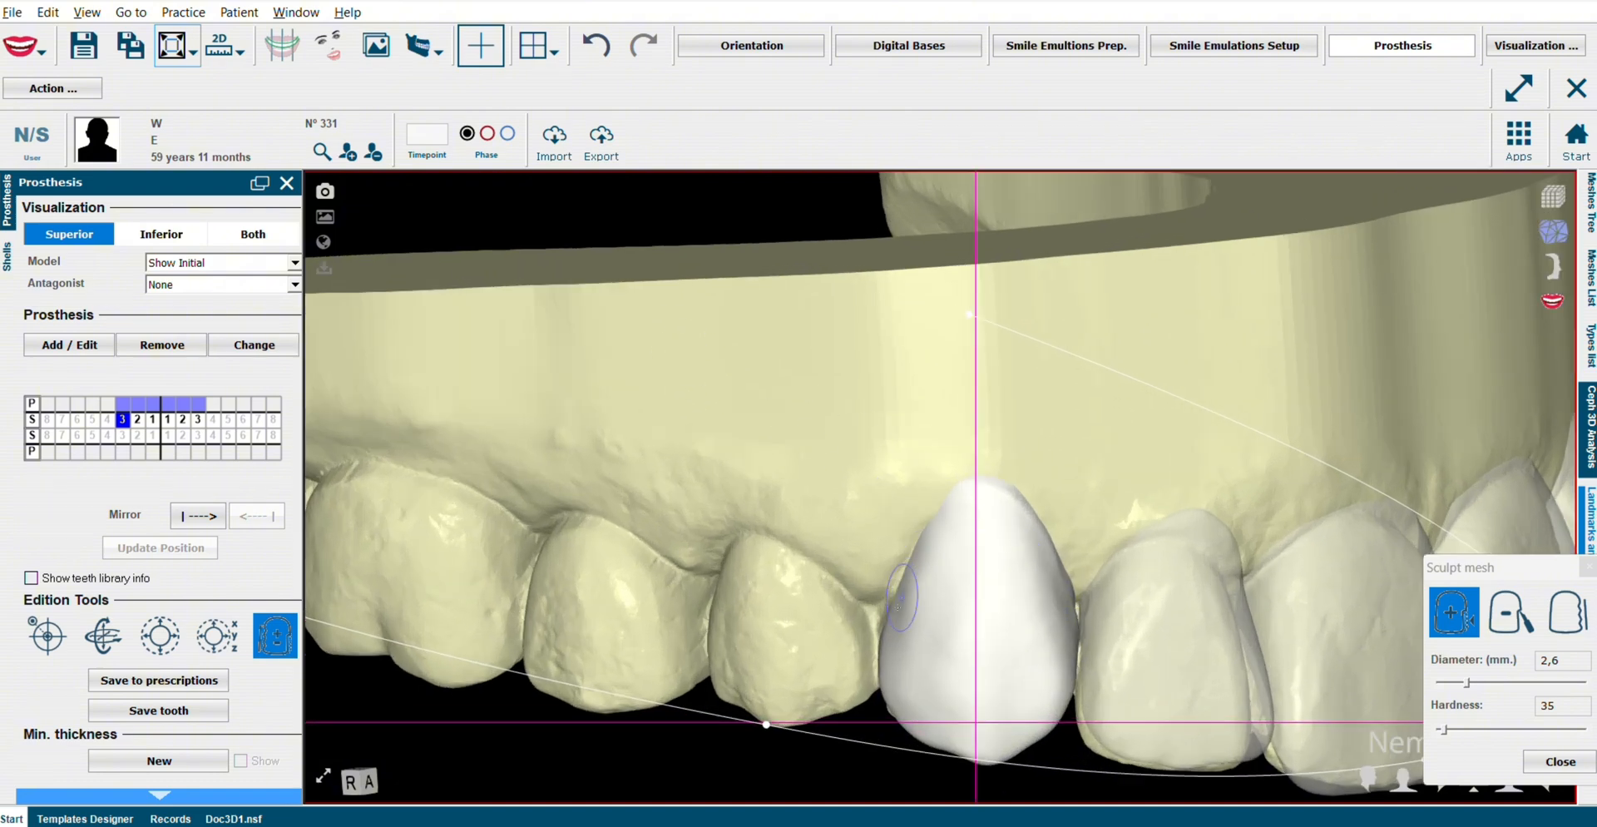
right_drag(1133, 494, 851, 520)
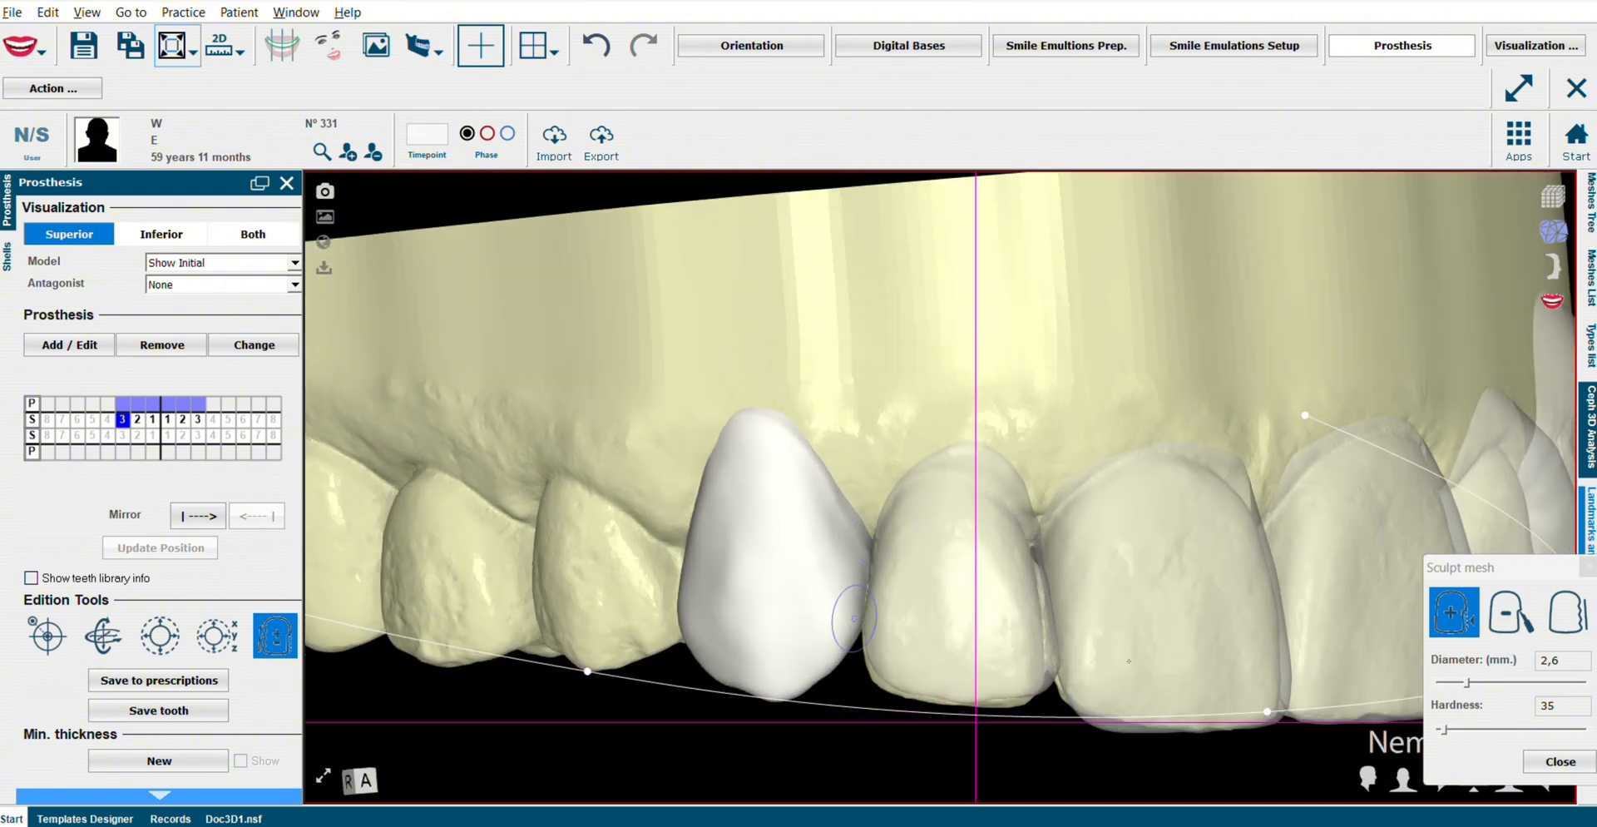
- Smooth the sculpted surface of the canine 13, select the lateral incisor 12 and end mesh sculpting
click(1557, 622)
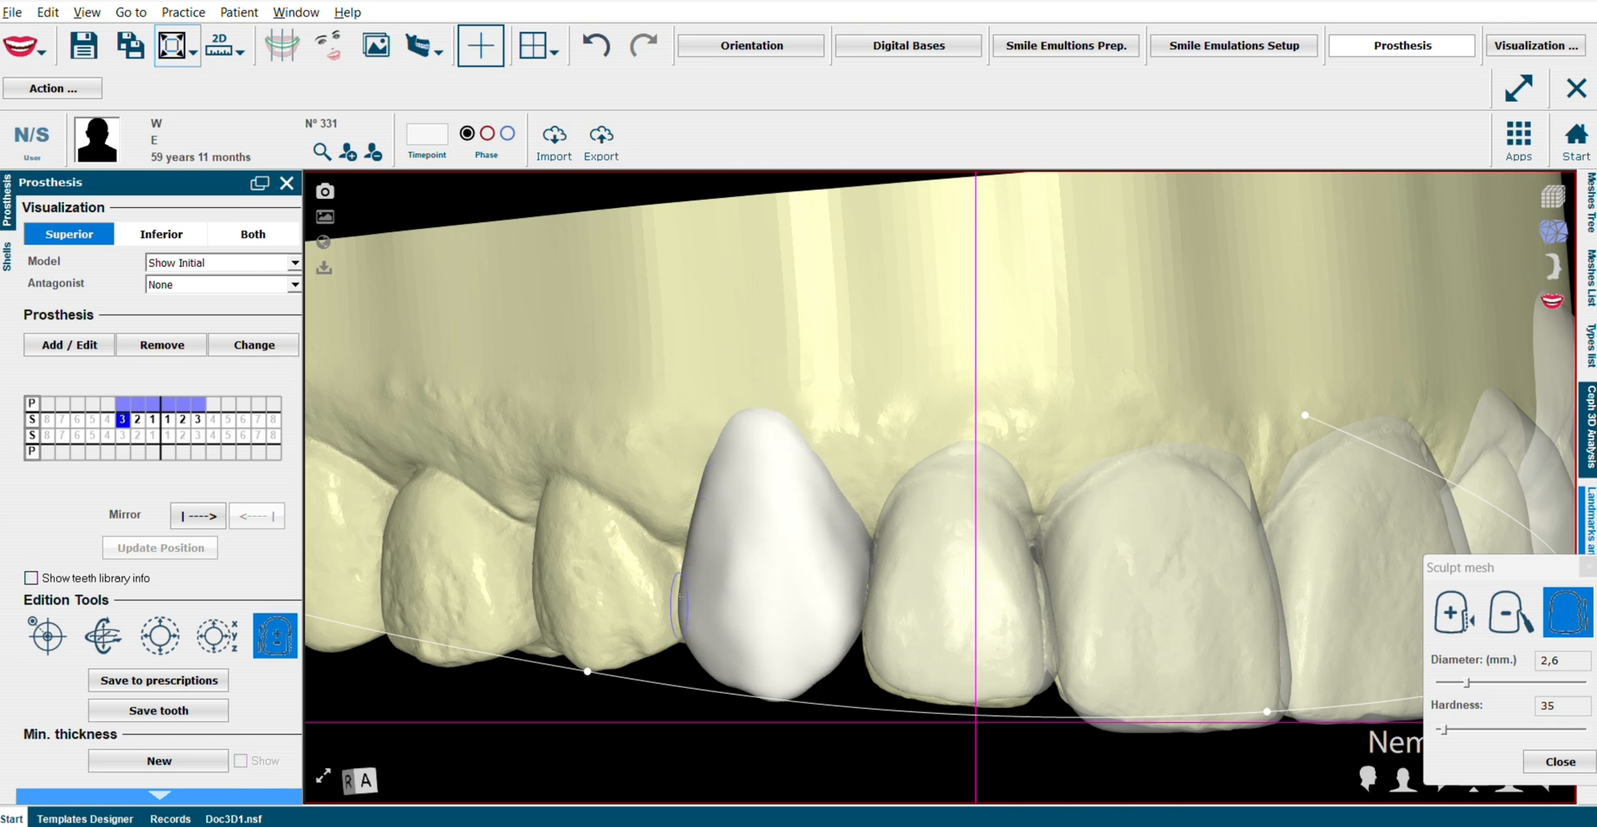
scroll(898, 382, down, 3)
click(138, 420)
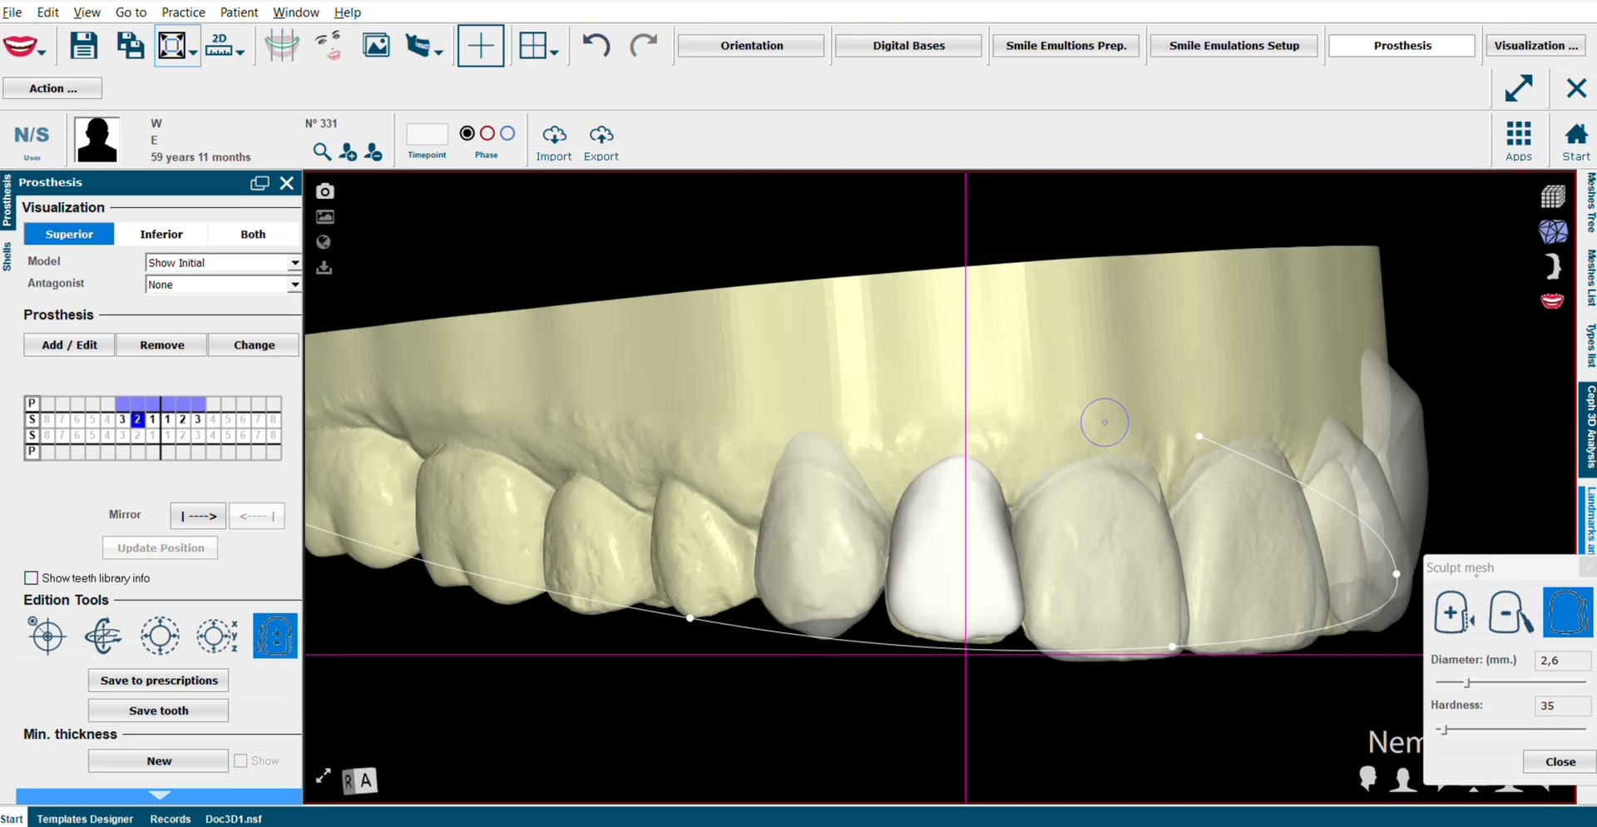
click(1587, 569)
- Hide the smile guides on the model and close the guide settings
drag(983, 704, 780, 764)
click(279, 47)
mouse_move(327, 105)
click(464, 229)
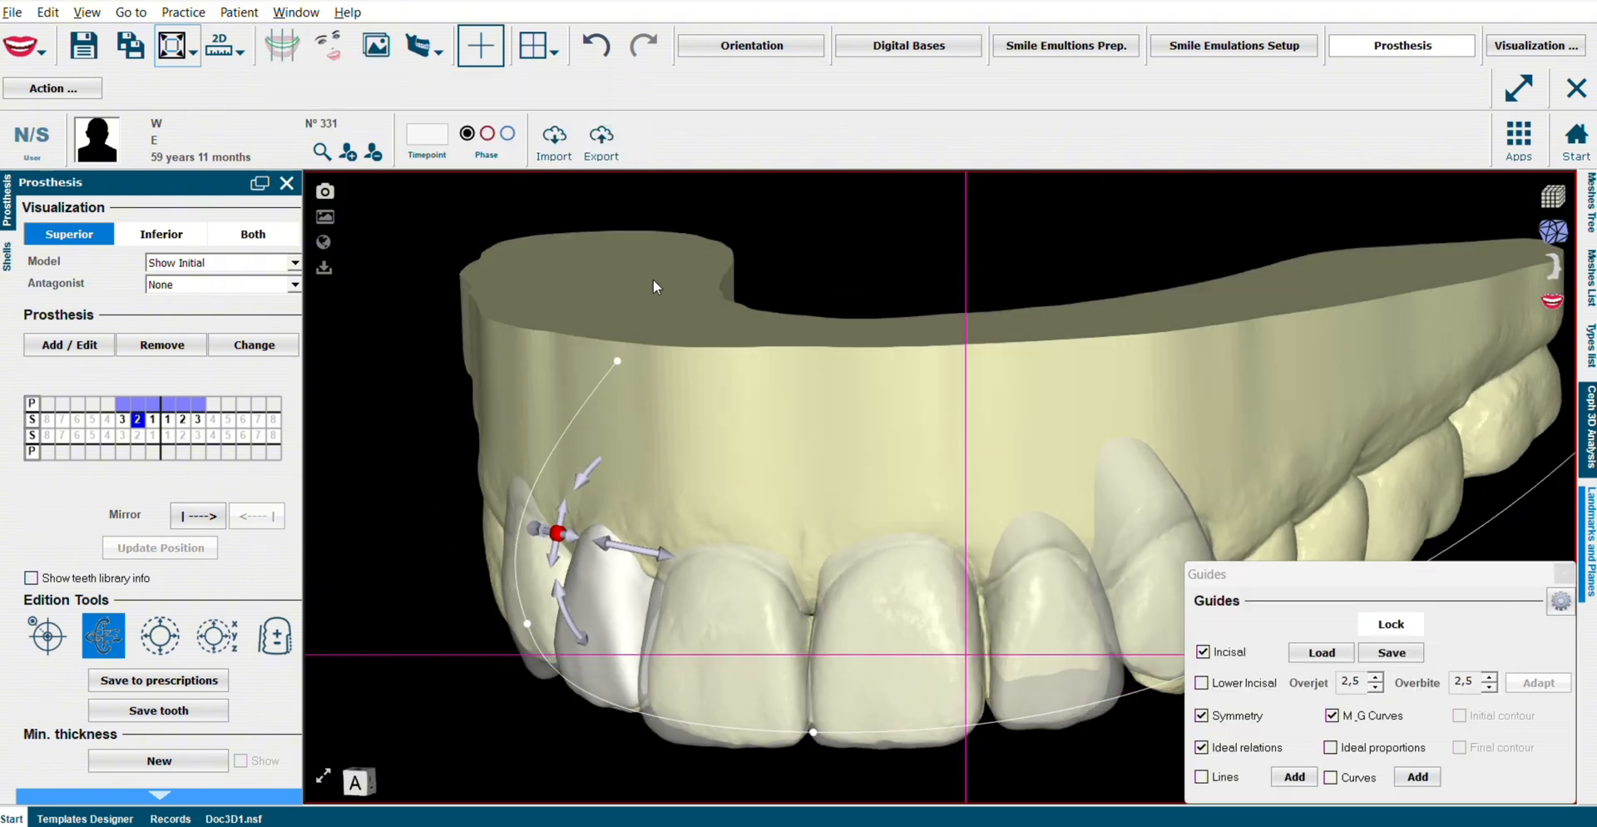
click(1562, 576)
- Shift and tilt the lateral incisor 12 to align its front surface with the neighbouring central incisor
click(611, 562)
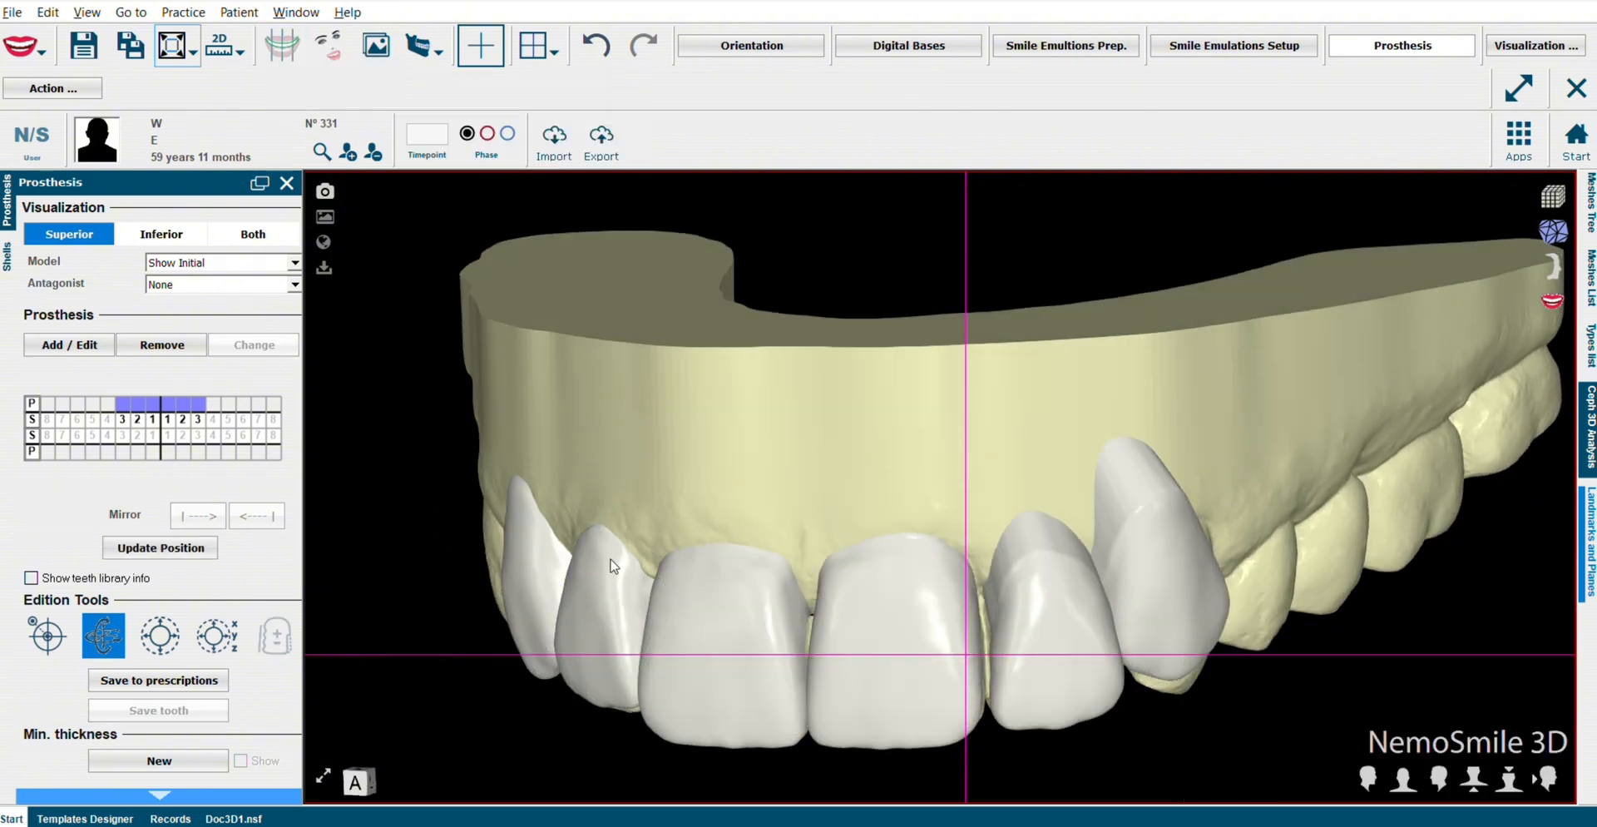
click(611, 561)
drag(569, 537, 569, 542)
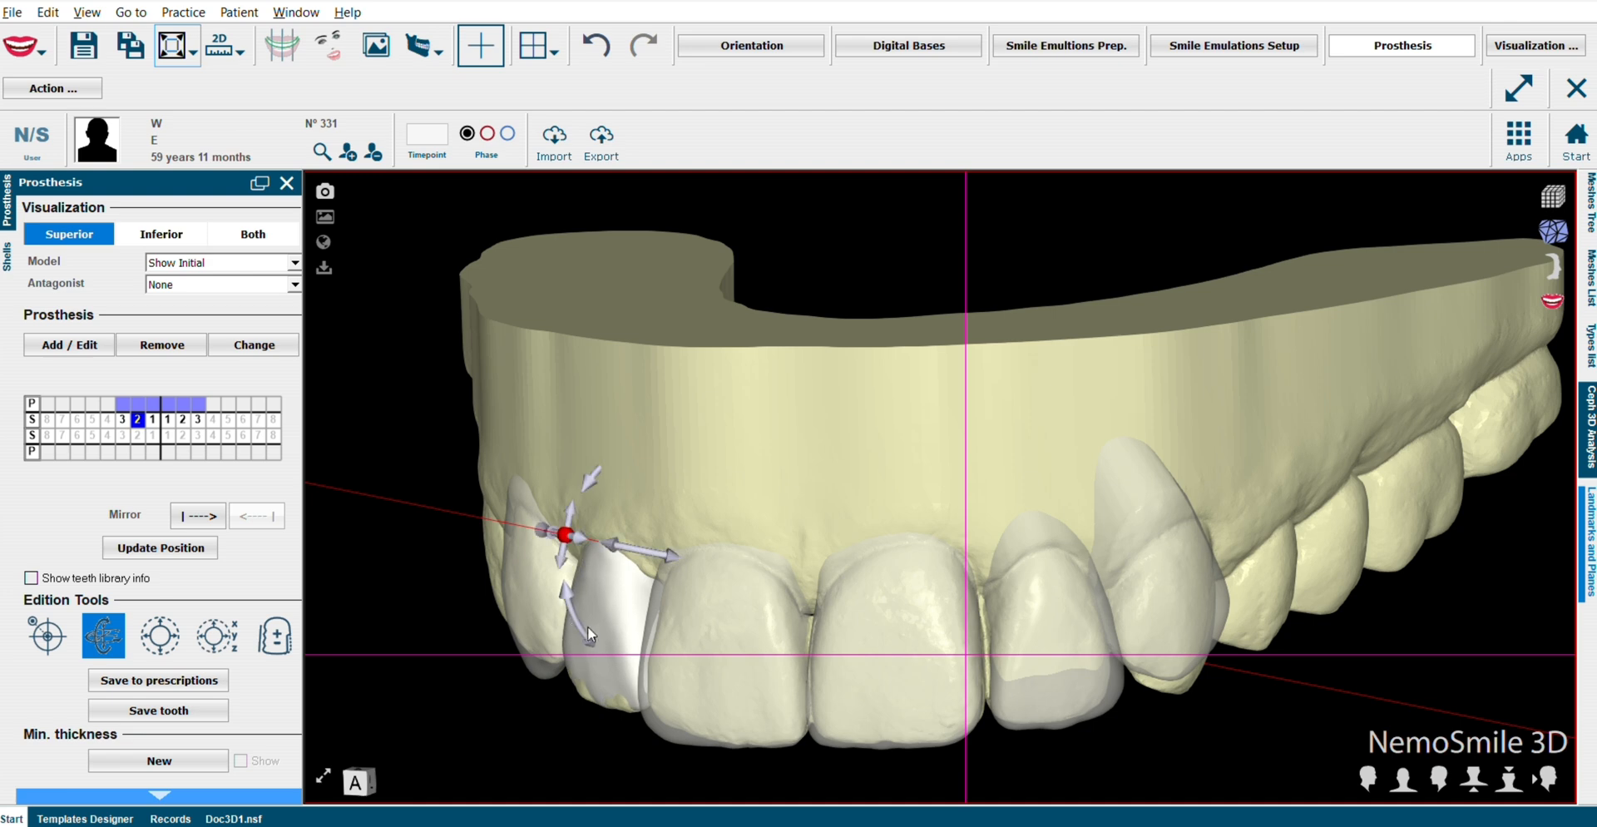
drag(589, 635, 581, 631)
drag(622, 737, 861, 592)
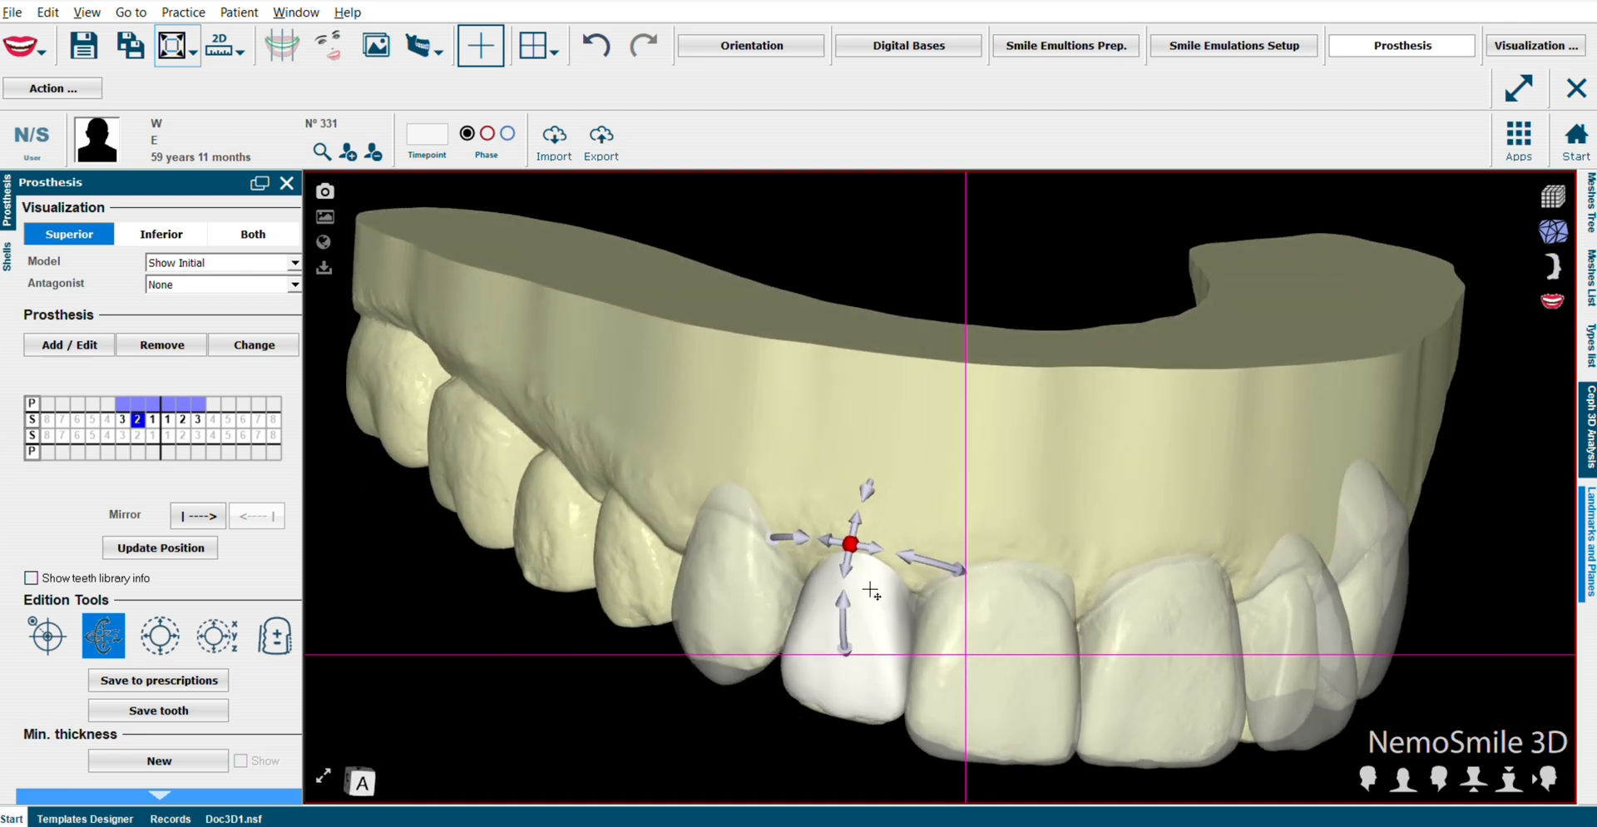
click(872, 592)
- Sculpt the central incisor 11 by adding material over the exposed natural tooth on its front surface
click(998, 616)
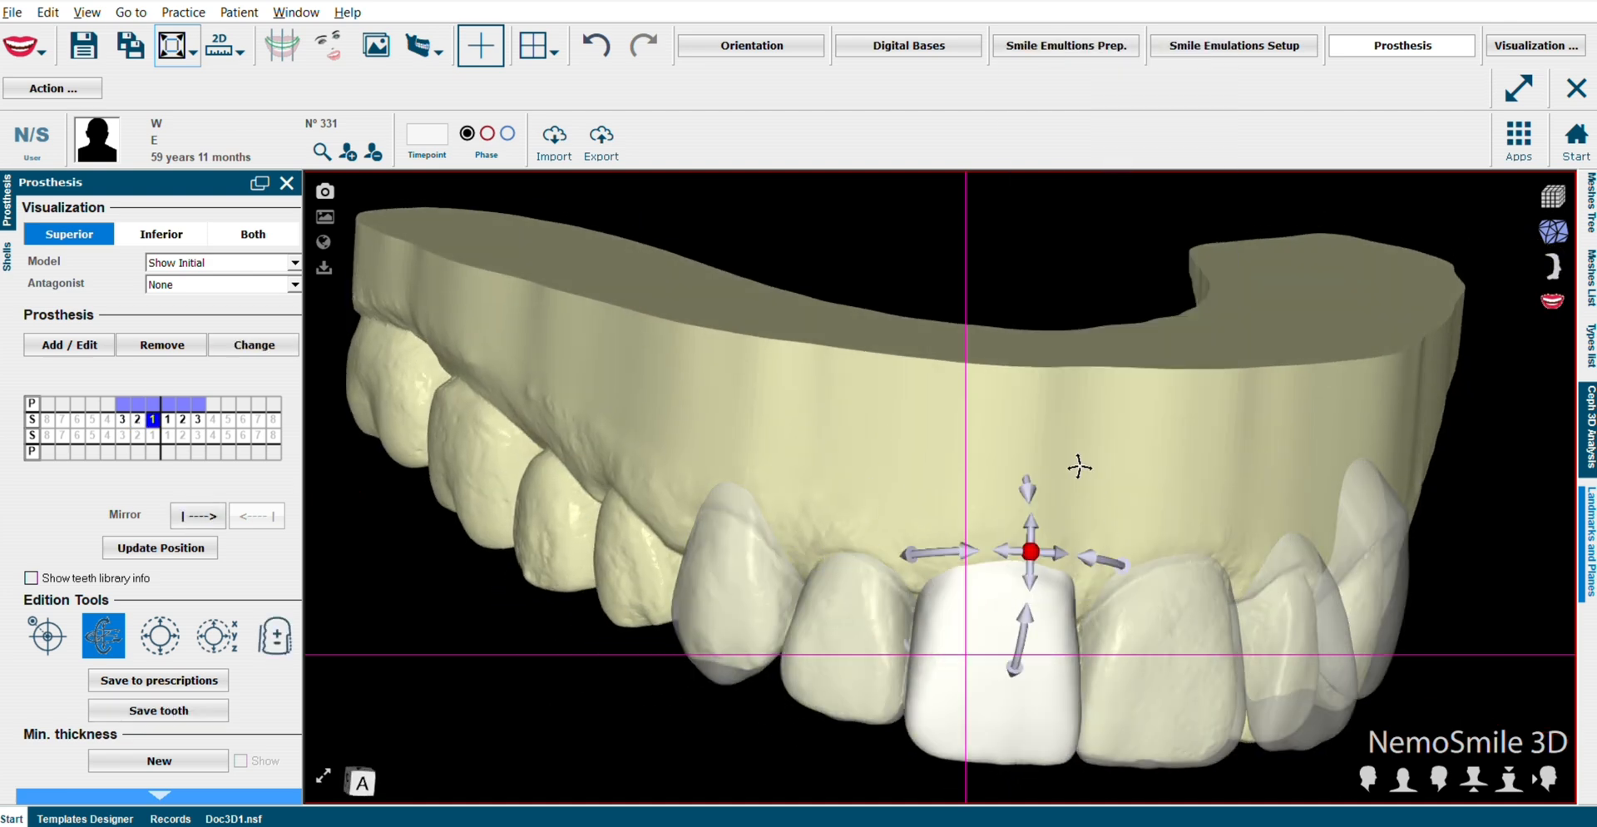
drag(1079, 467, 659, 390)
drag(688, 707, 849, 700)
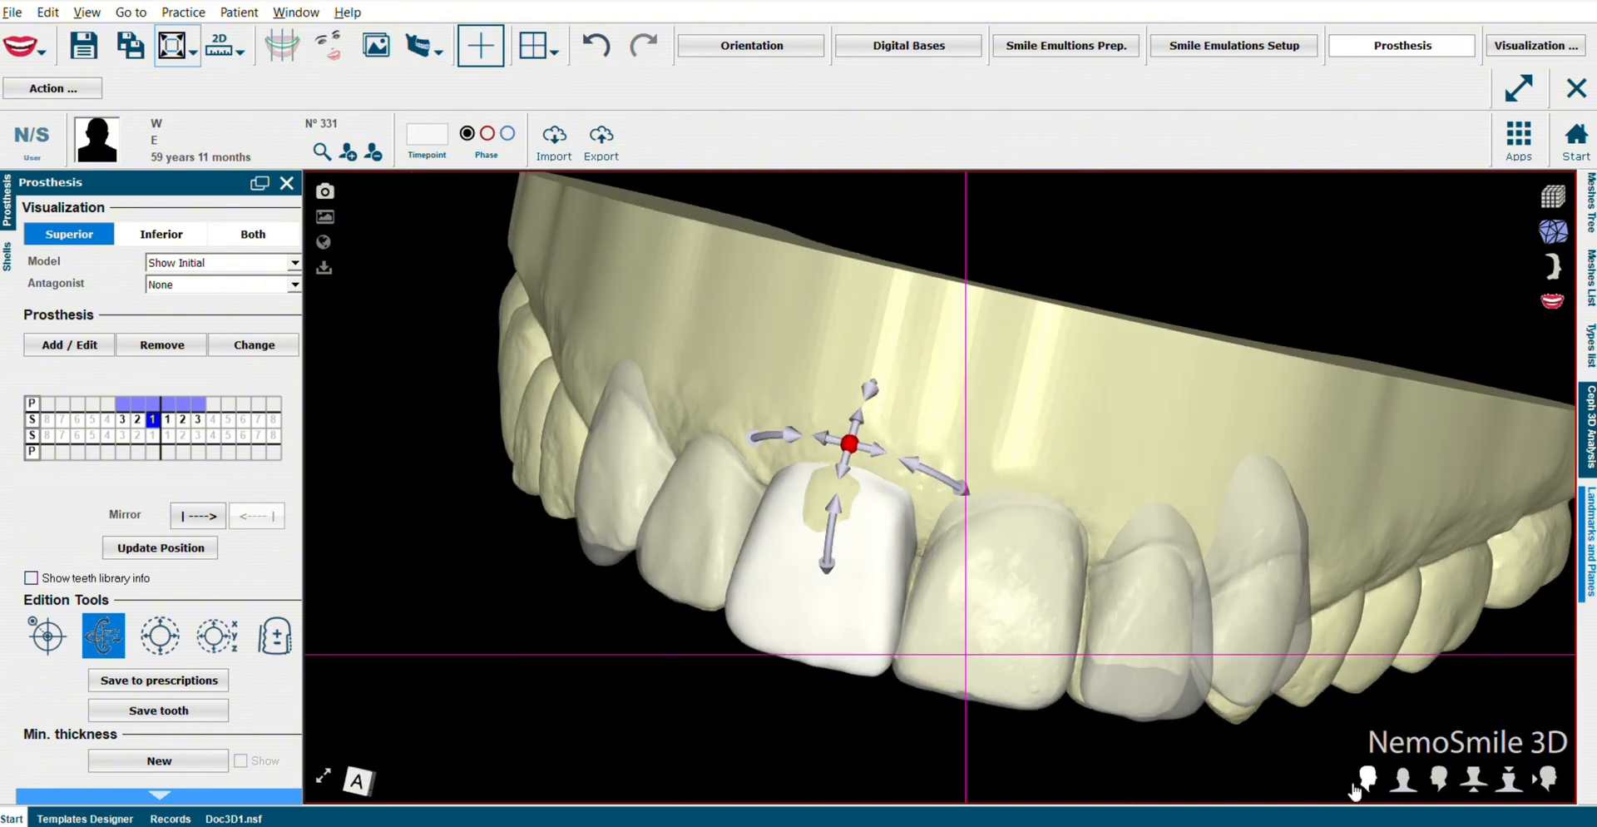
click(1363, 783)
click(1408, 785)
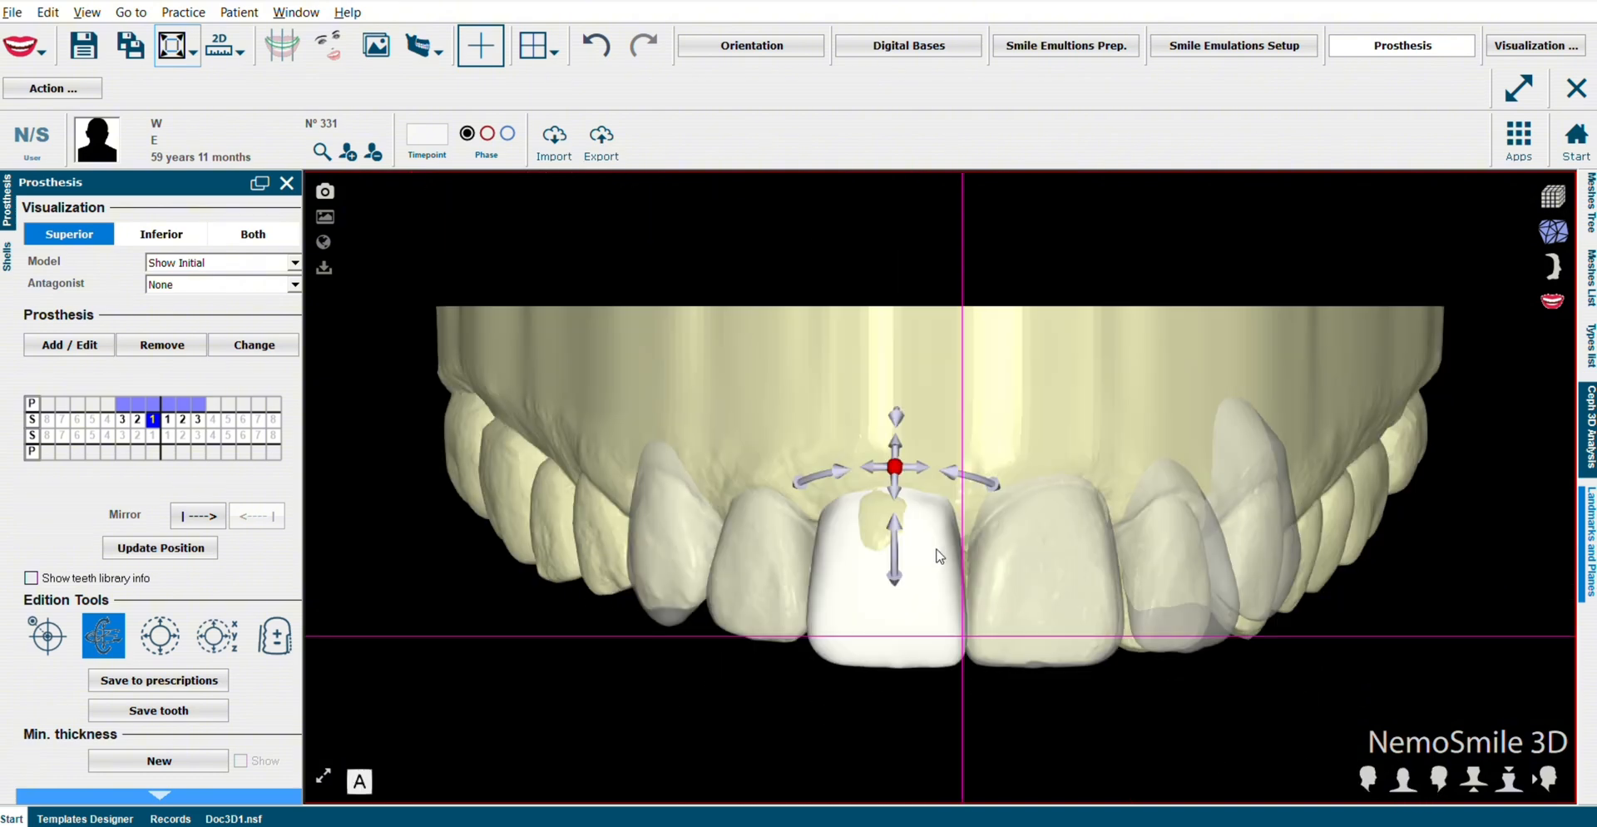
scroll(1004, 383, up, 4)
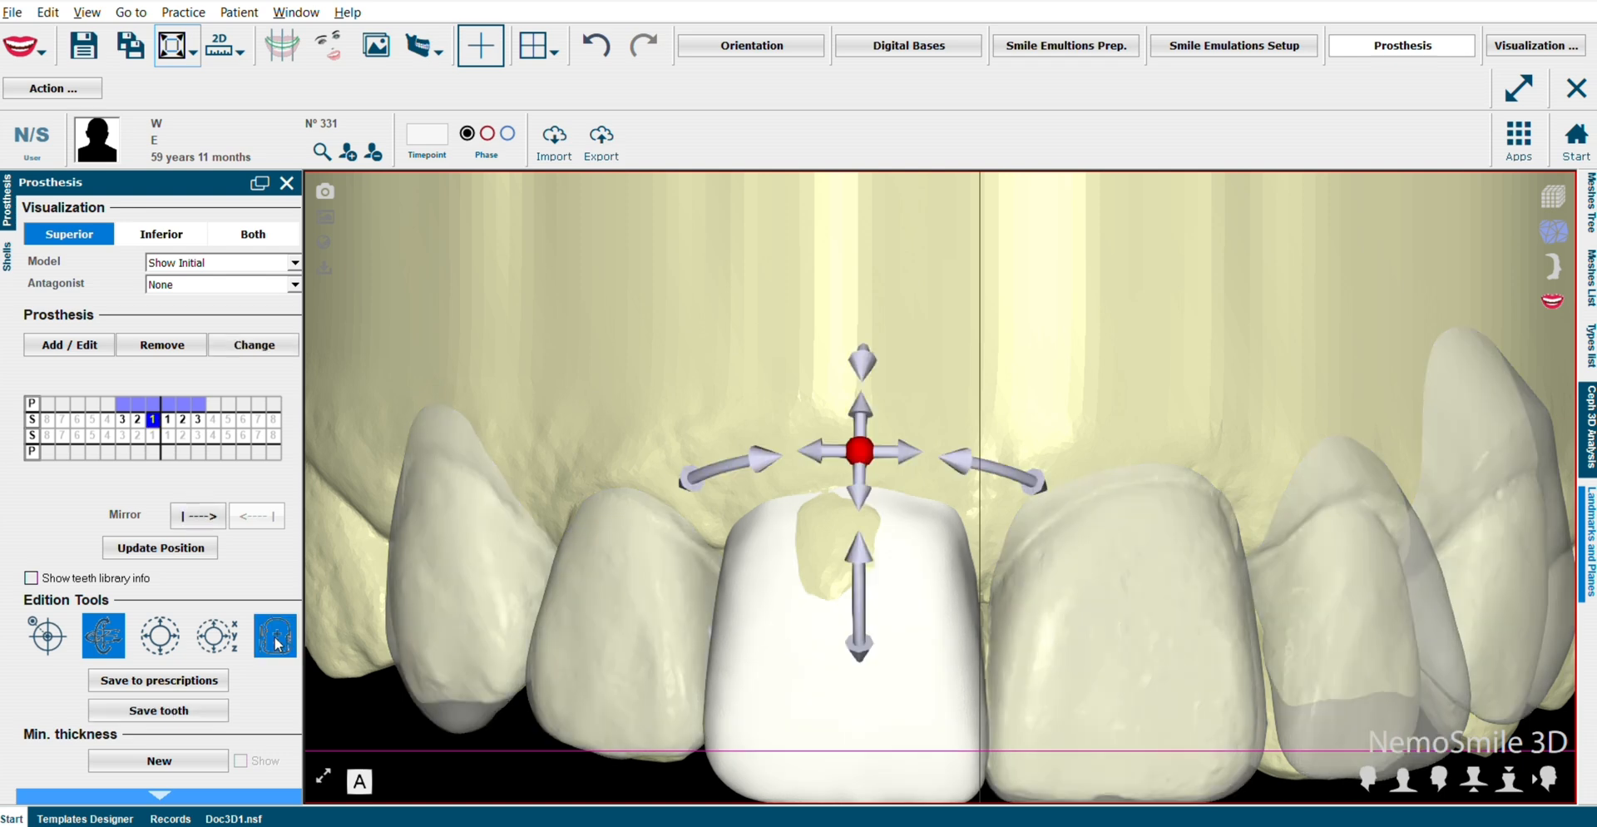
click(274, 636)
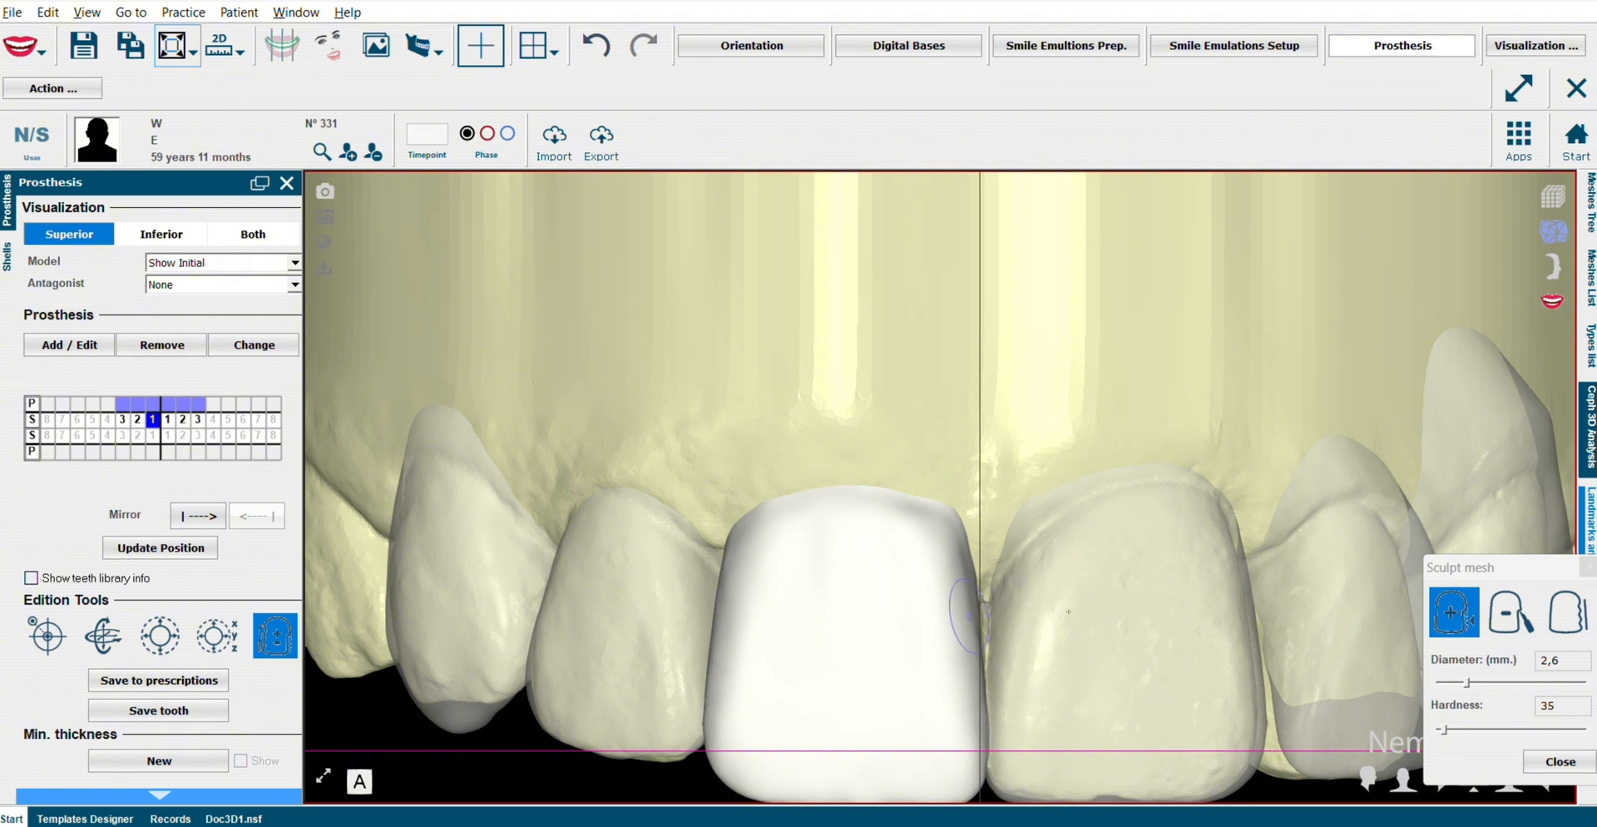
- Smooth and trim the sculpted front surface of the central incisor 11 and end mesh sculpting
click(1505, 617)
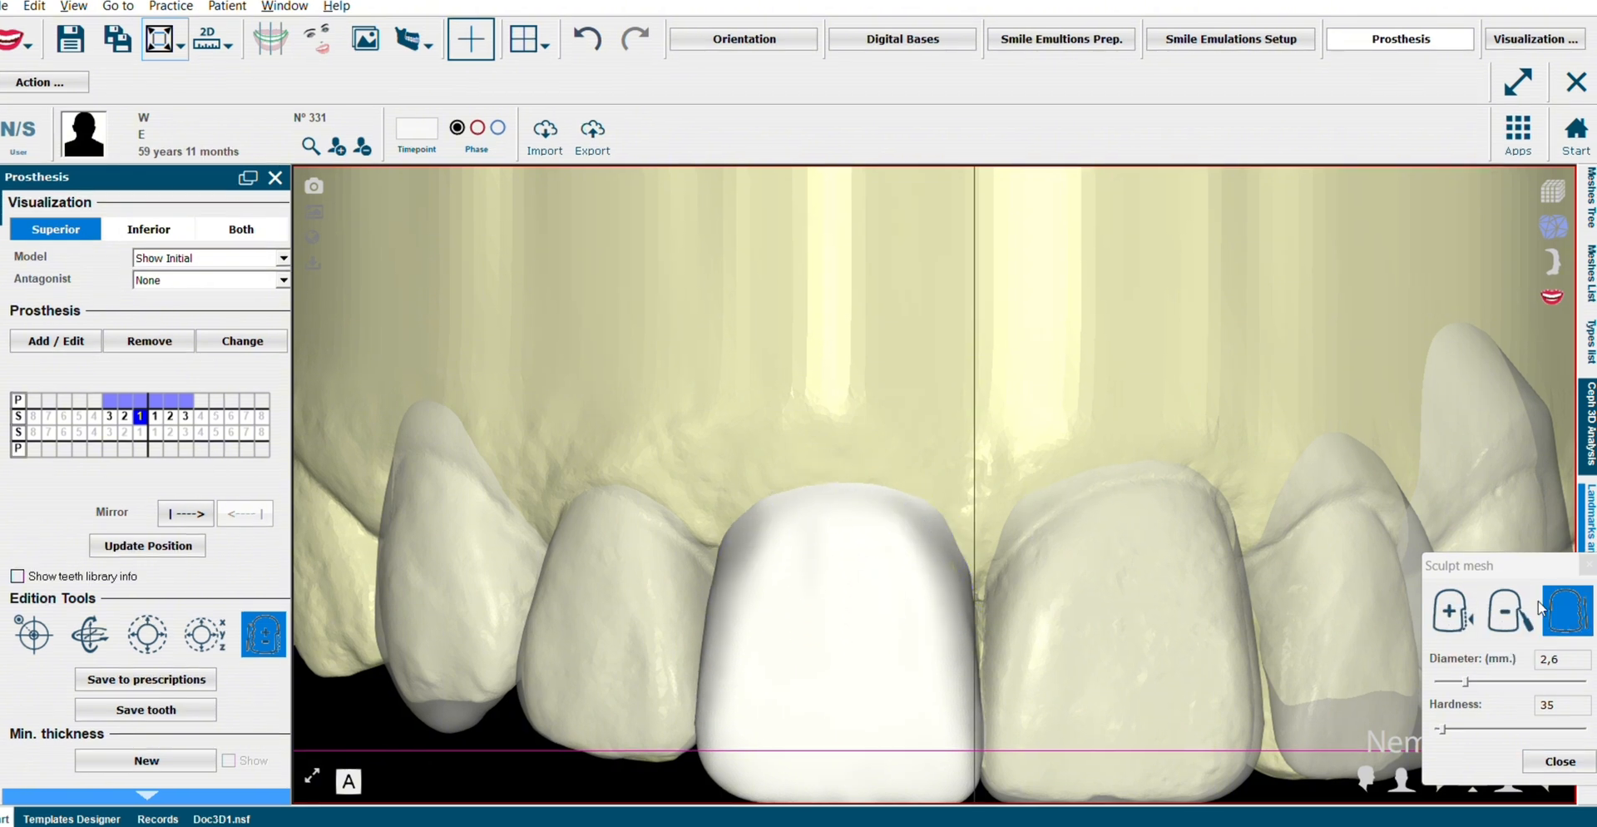
click(1510, 611)
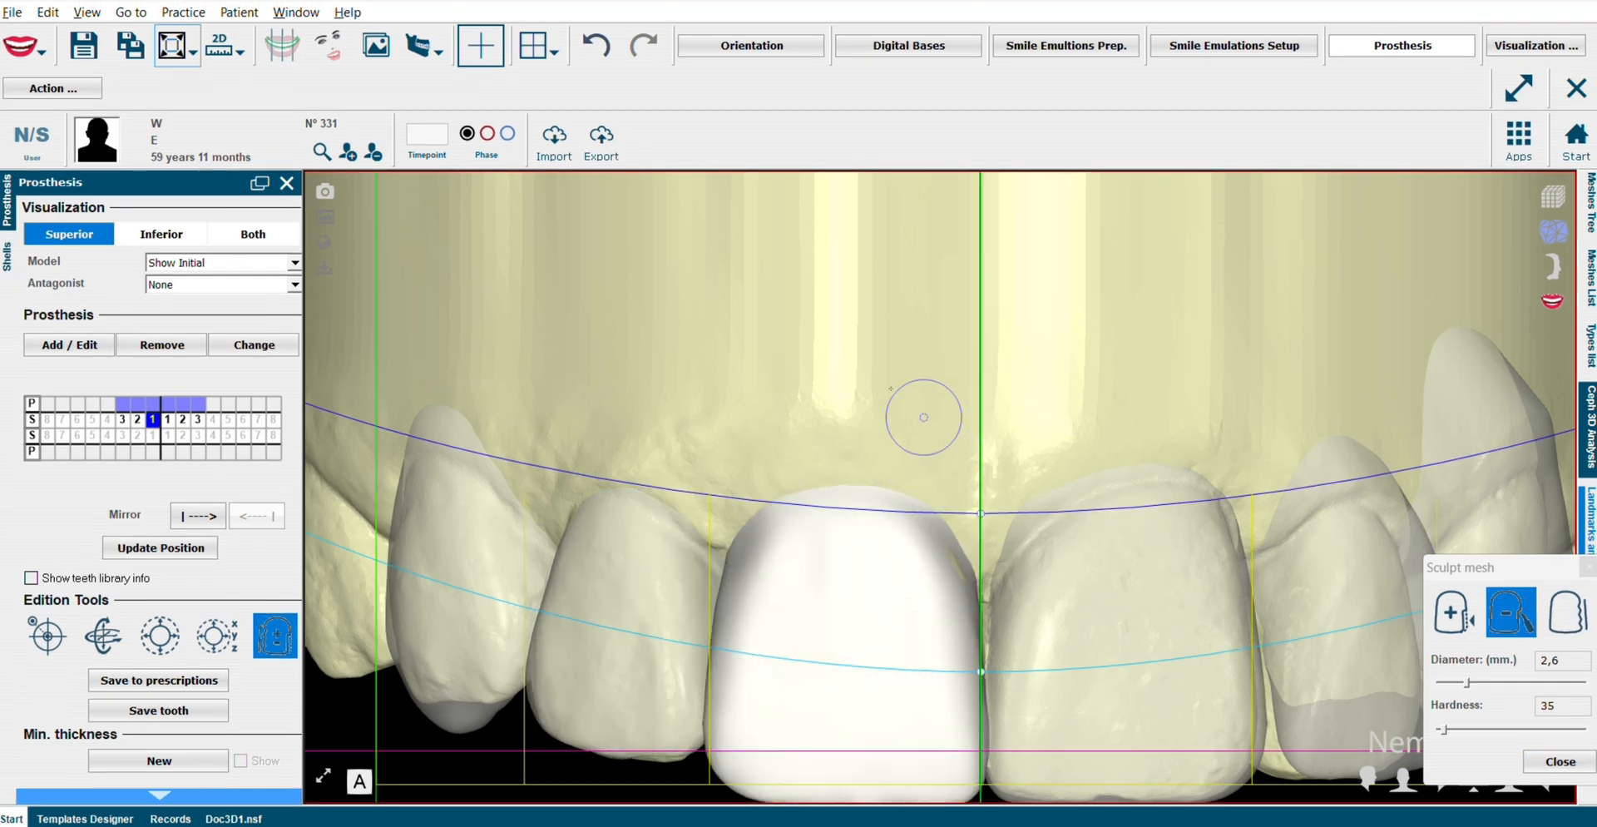
mouse_move(890, 388)
mouse_down()
mouse_move(760, 385)
mouse_move(732, 406)
mouse_up()
click(1454, 612)
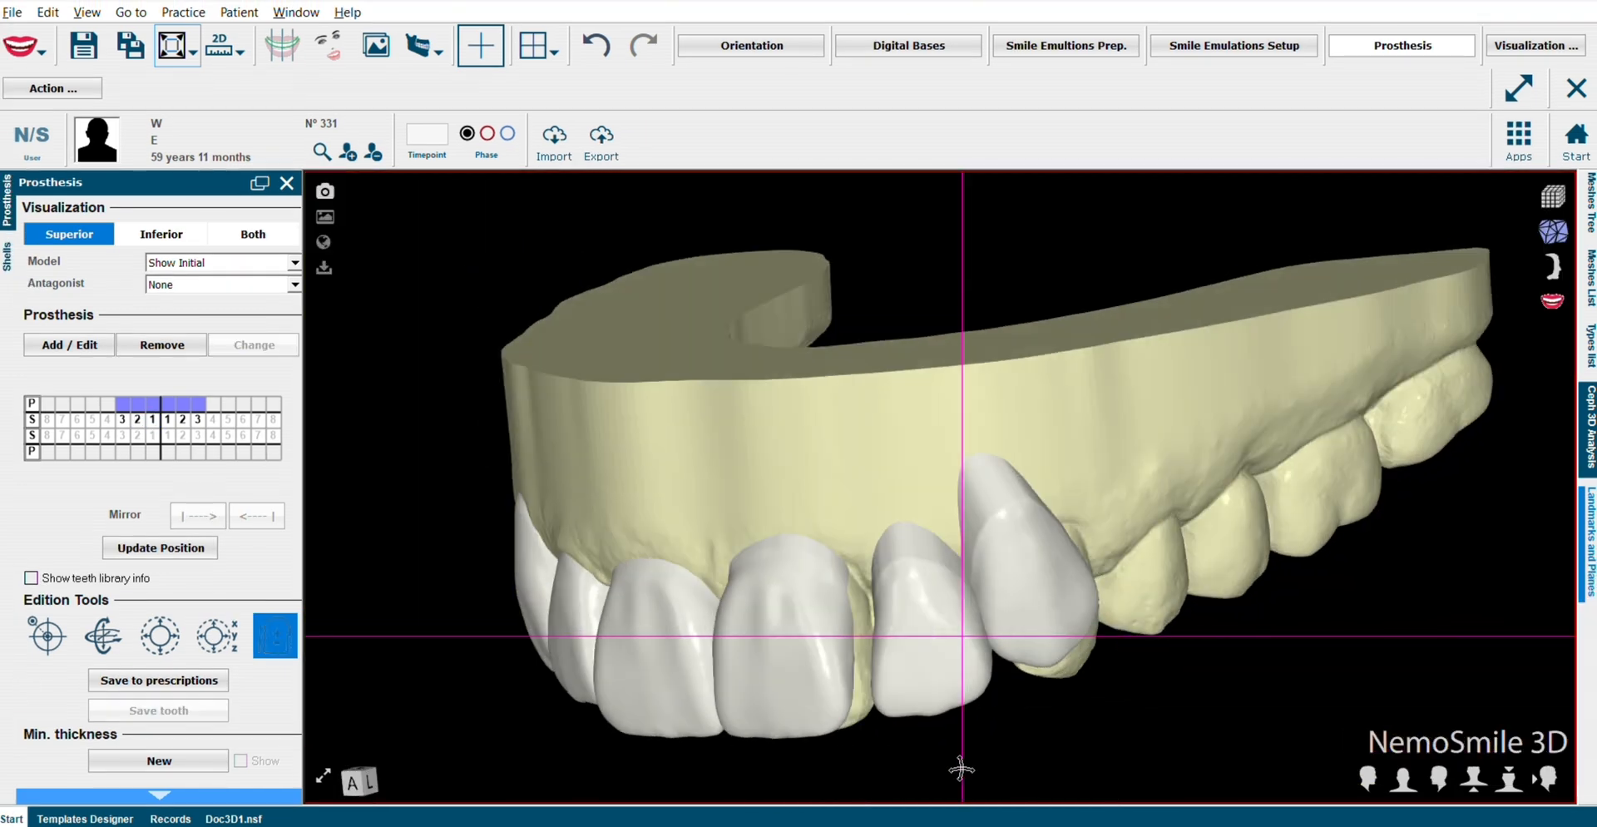
- Shift the central incisor 21 sideways, away from the midline, over its natural tooth
click(748, 636)
click(103, 636)
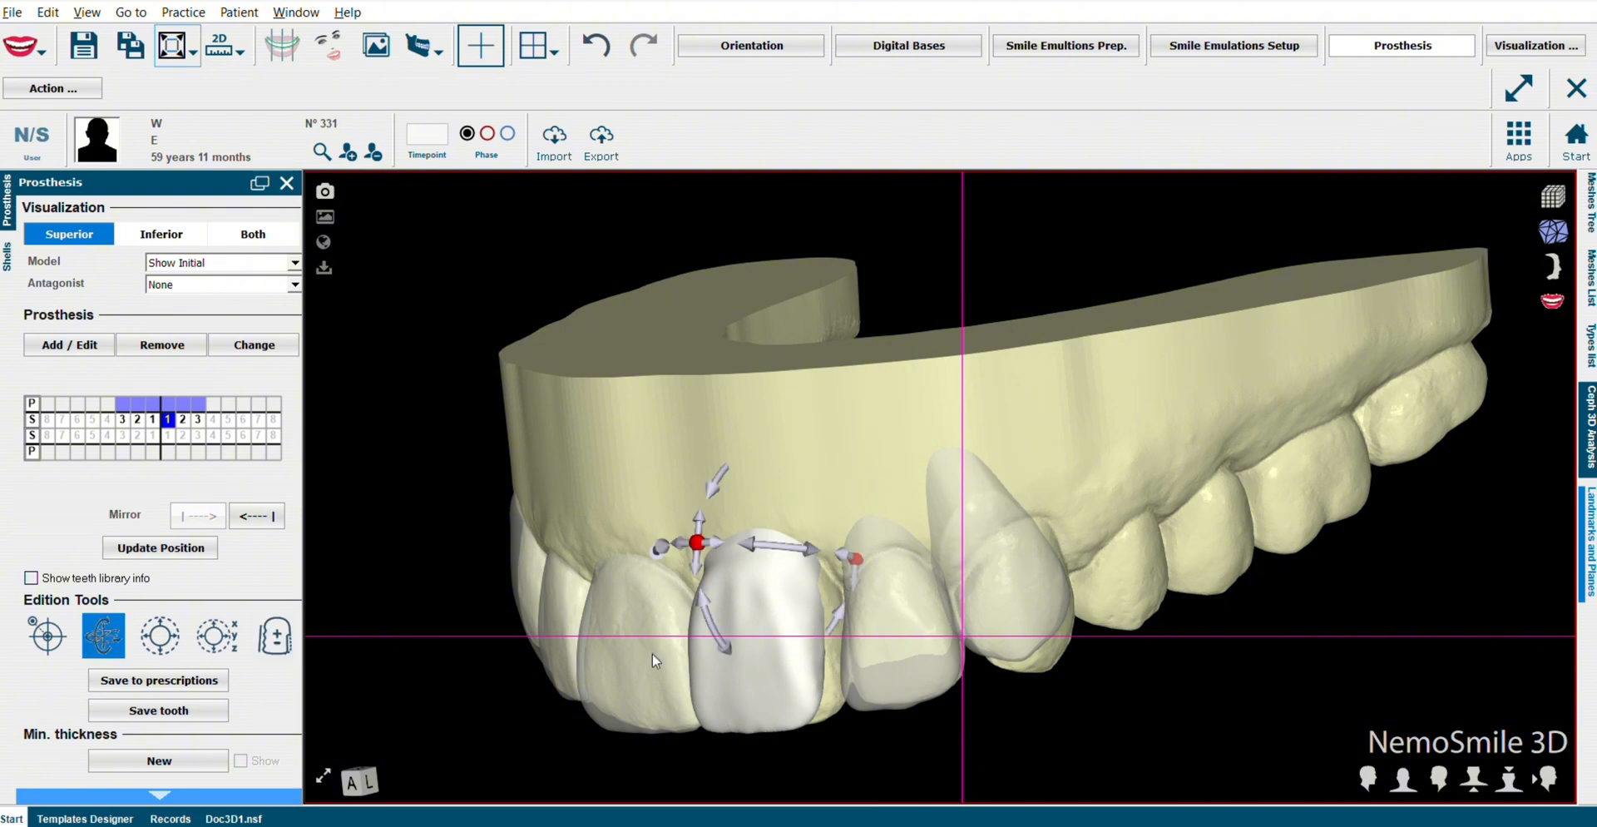
drag(699, 543, 709, 545)
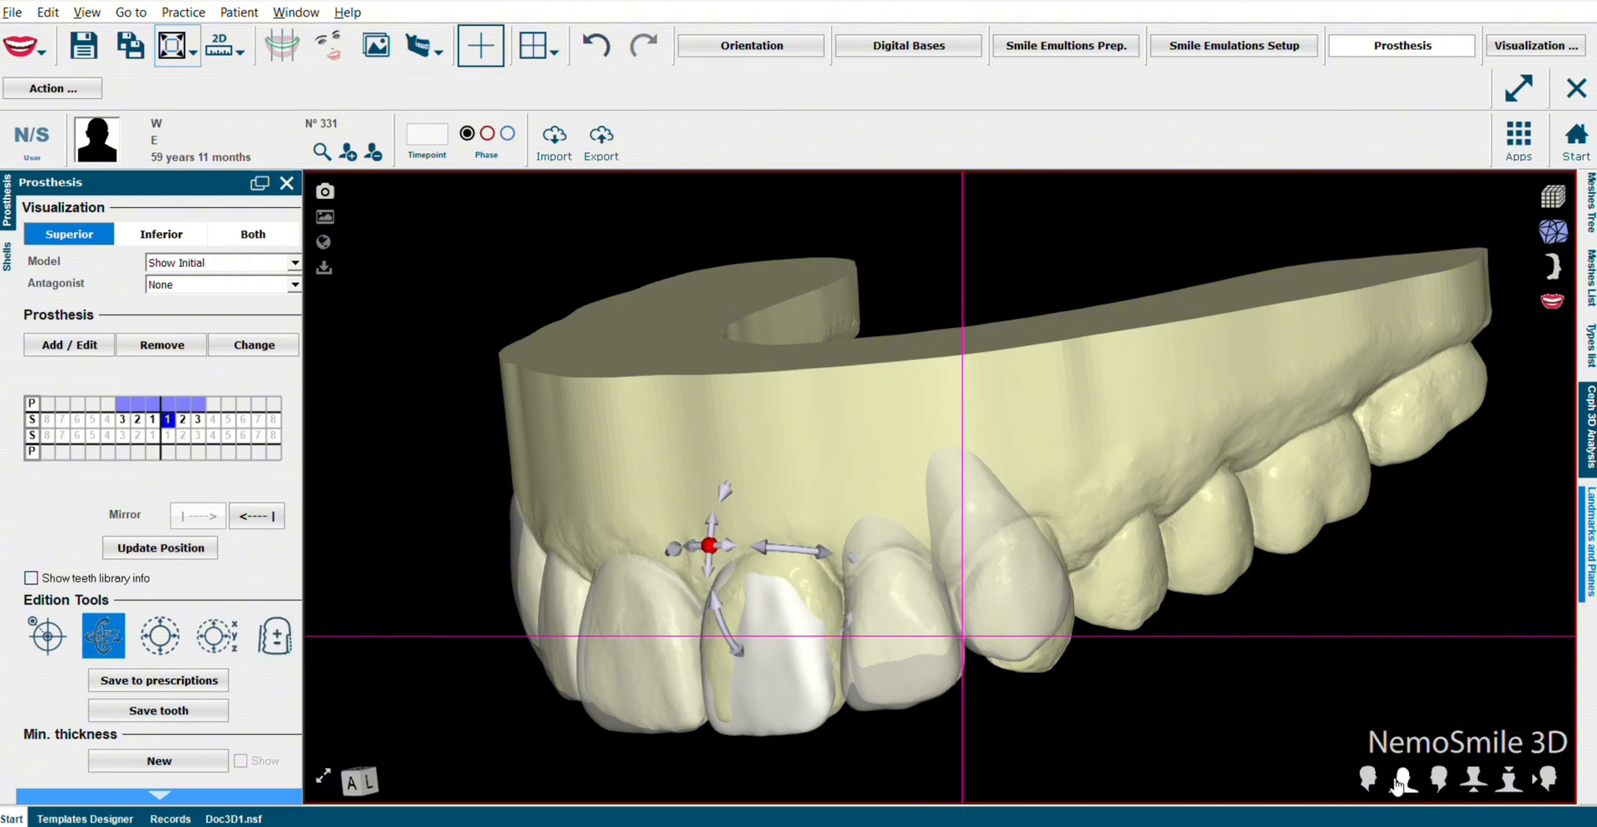
- Rotate and shift the central incisor 21 from the incisal view so its front surface follows the dental arch
click(1398, 782)
drag(1081, 665, 1058, 477)
middle_drag(1058, 477, 992, 617)
scroll(1023, 499, up, 3)
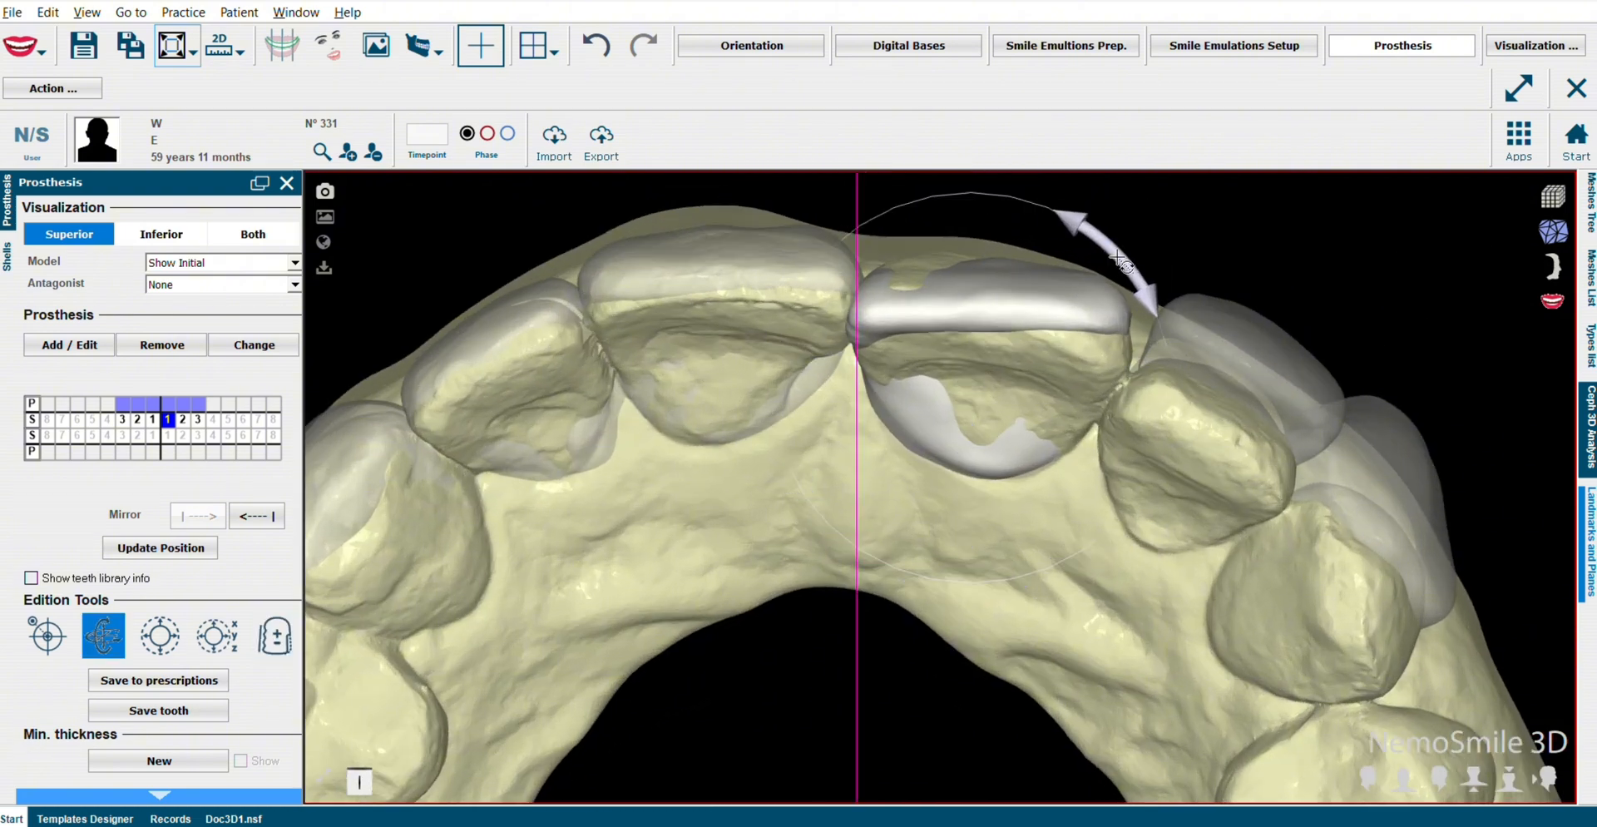
drag(1117, 258, 1136, 283)
middle_drag(1045, 323, 1054, 321)
drag(1058, 315, 1065, 306)
click(1205, 253)
drag(1205, 252, 935, 347)
click(1429, 781)
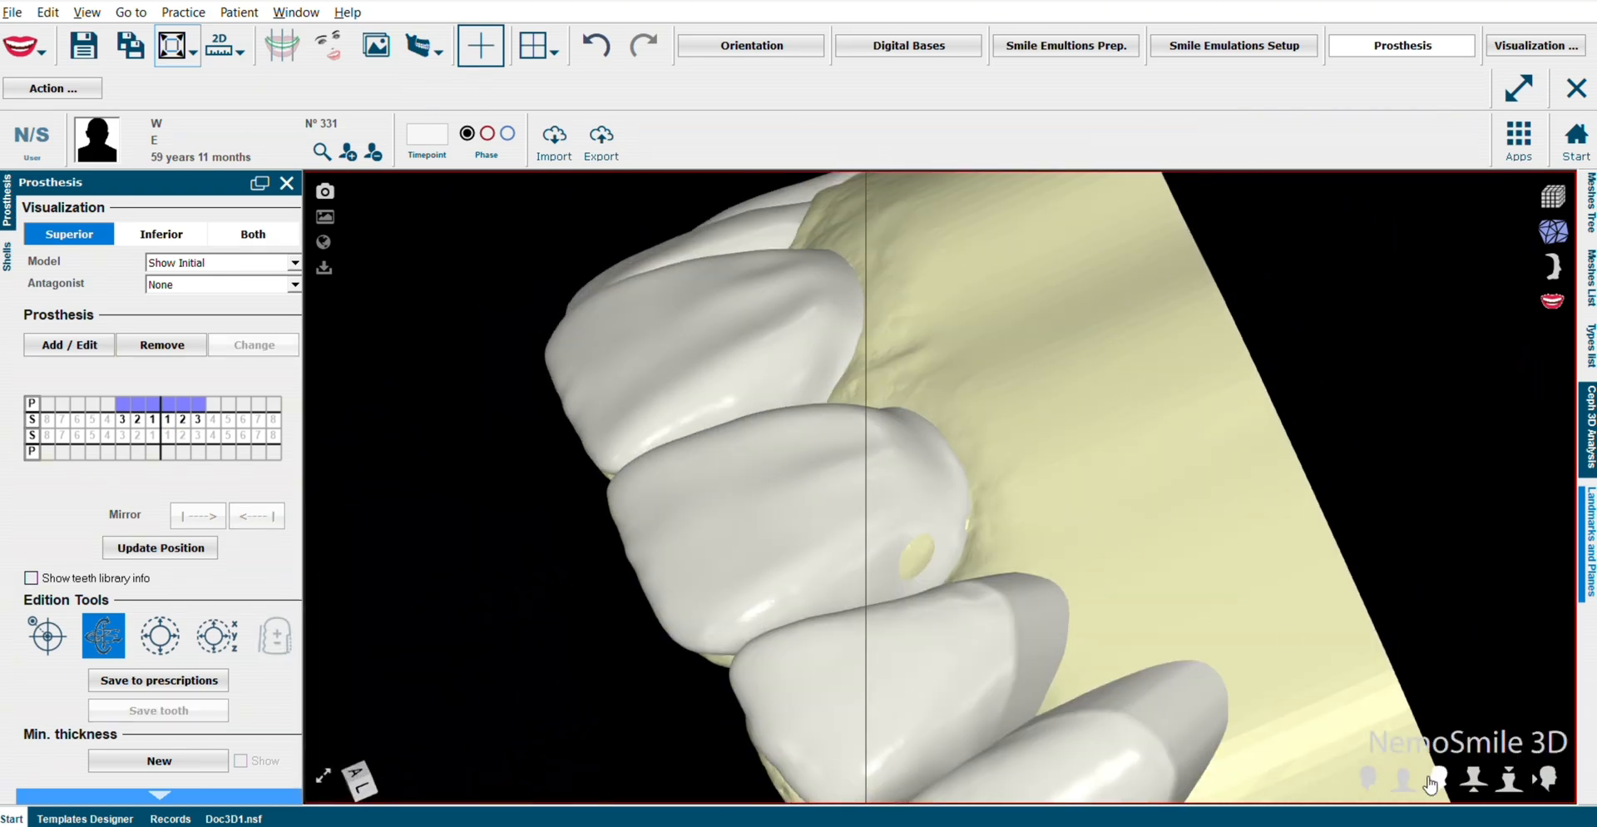
- Nudge the central incisor 21 in the frontal view to line it up with the smile guides
click(1049, 552)
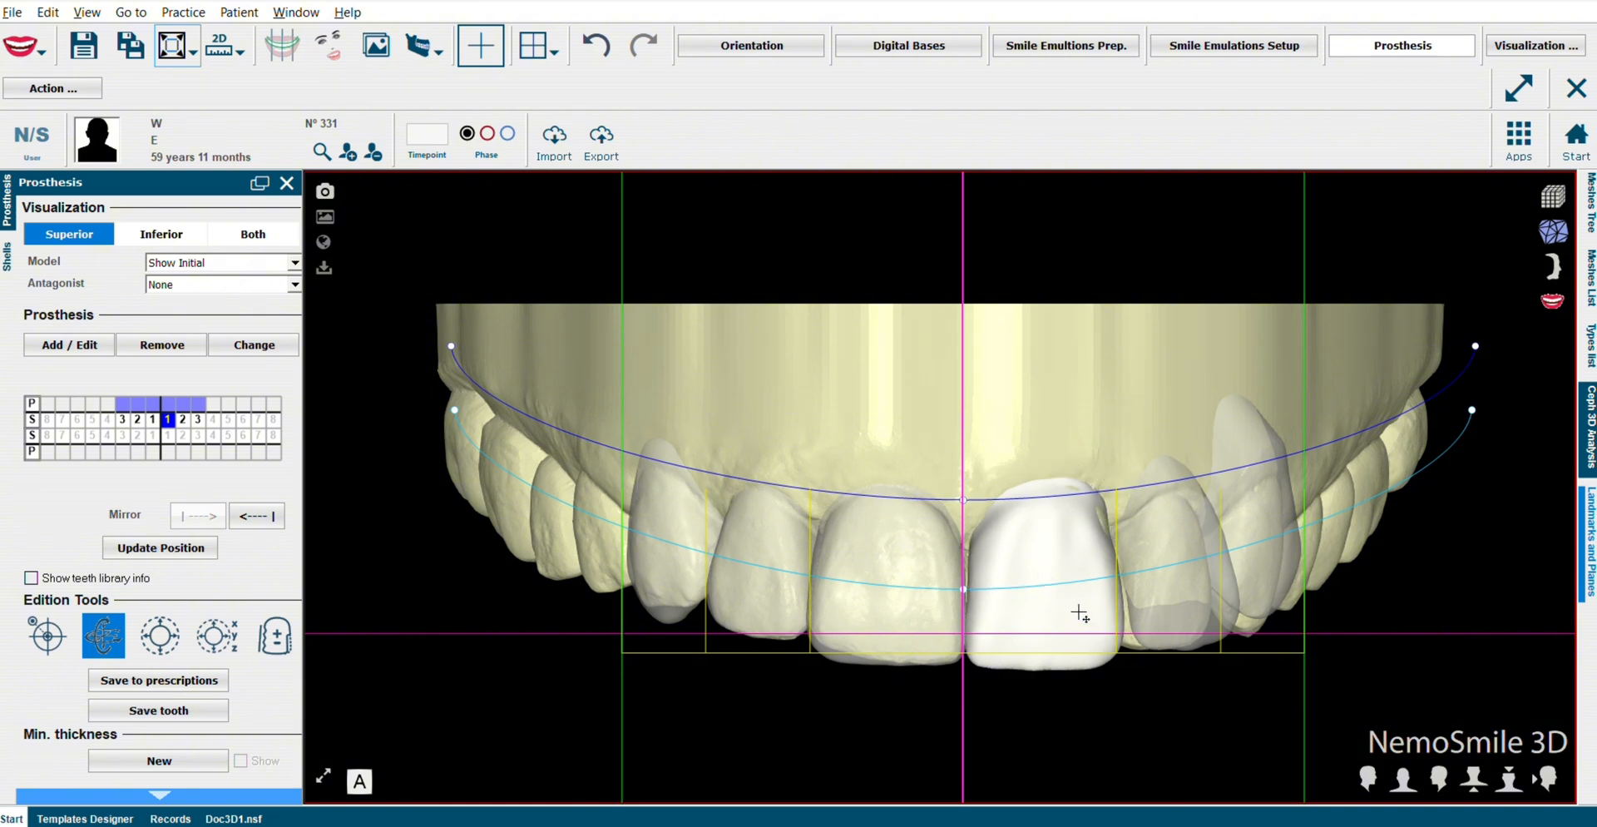
drag(1079, 612, 1081, 611)
click(1057, 692)
- Mirror the lateral incisor 12 onto the lateral incisor 22 and shift the mirrored tooth over its natural tooth
click(758, 566)
click(191, 517)
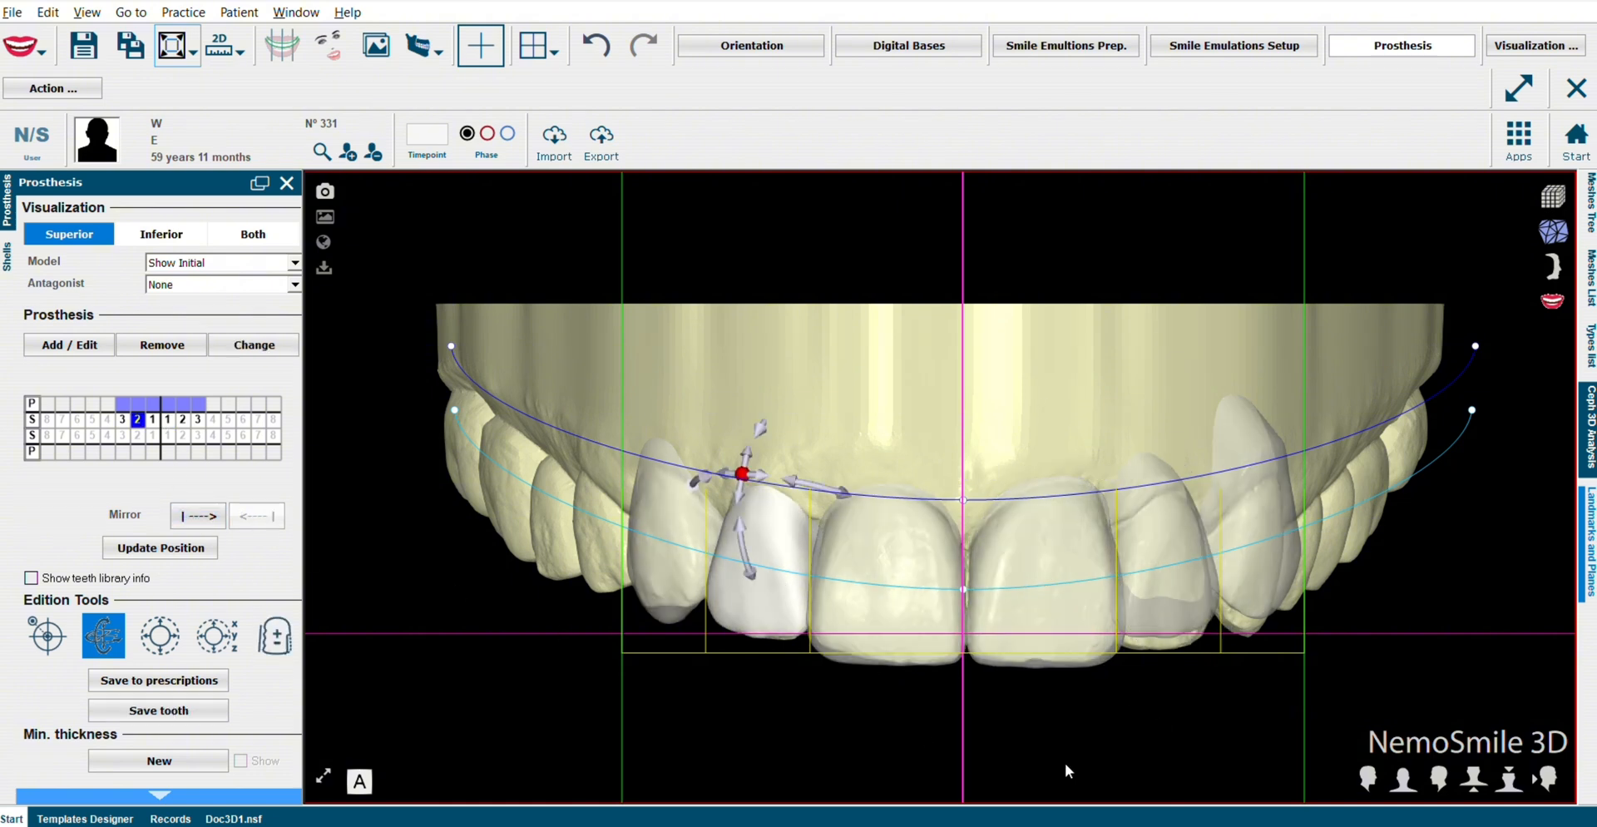
click(1206, 564)
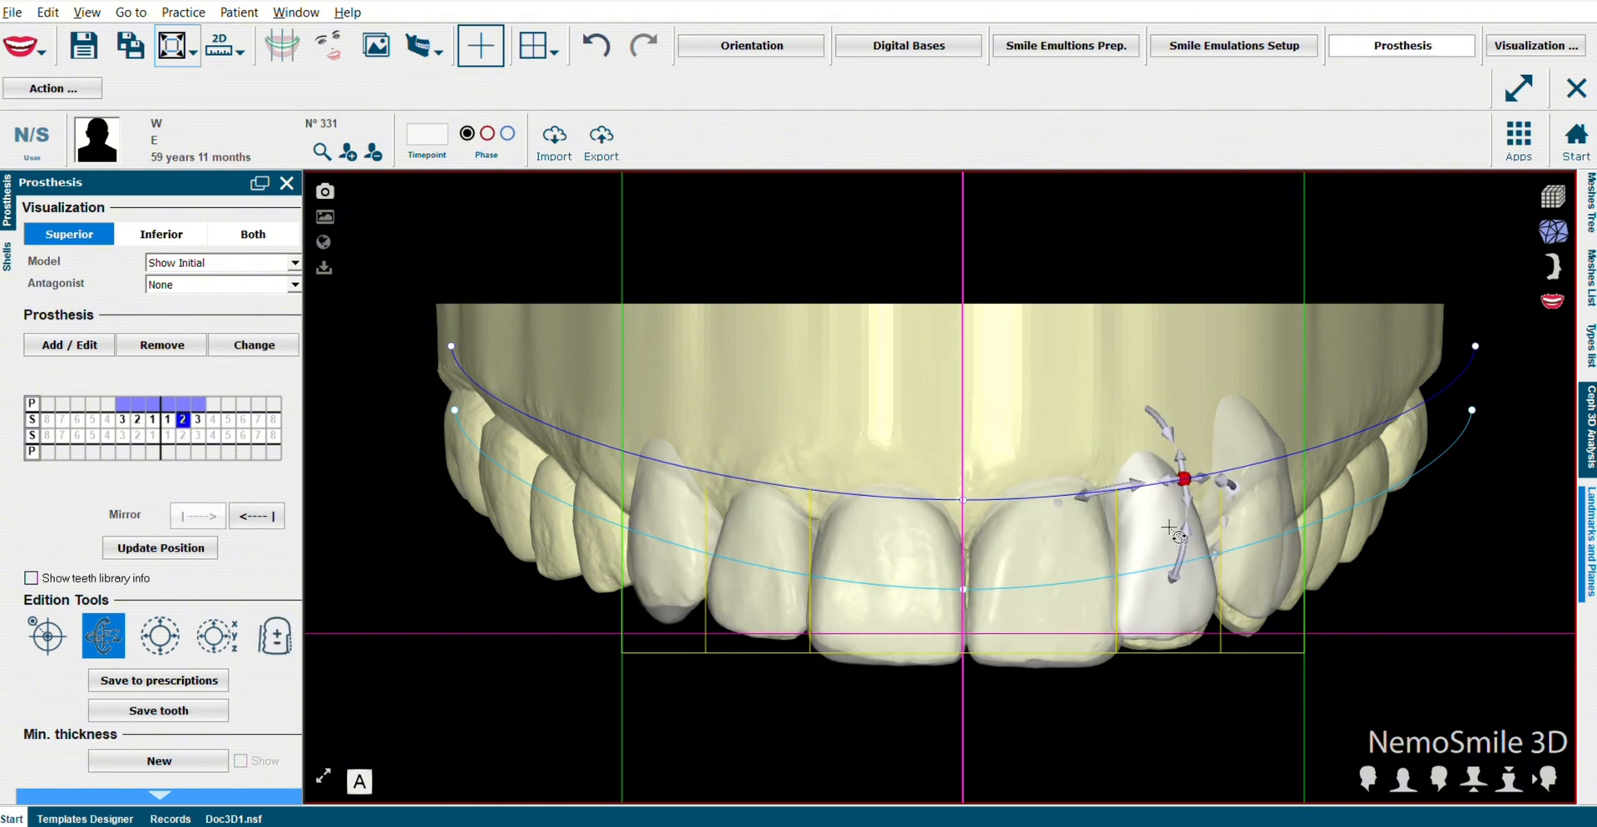
drag(1173, 533, 1162, 534)
drag(1198, 706, 873, 420)
drag(923, 333, 924, 373)
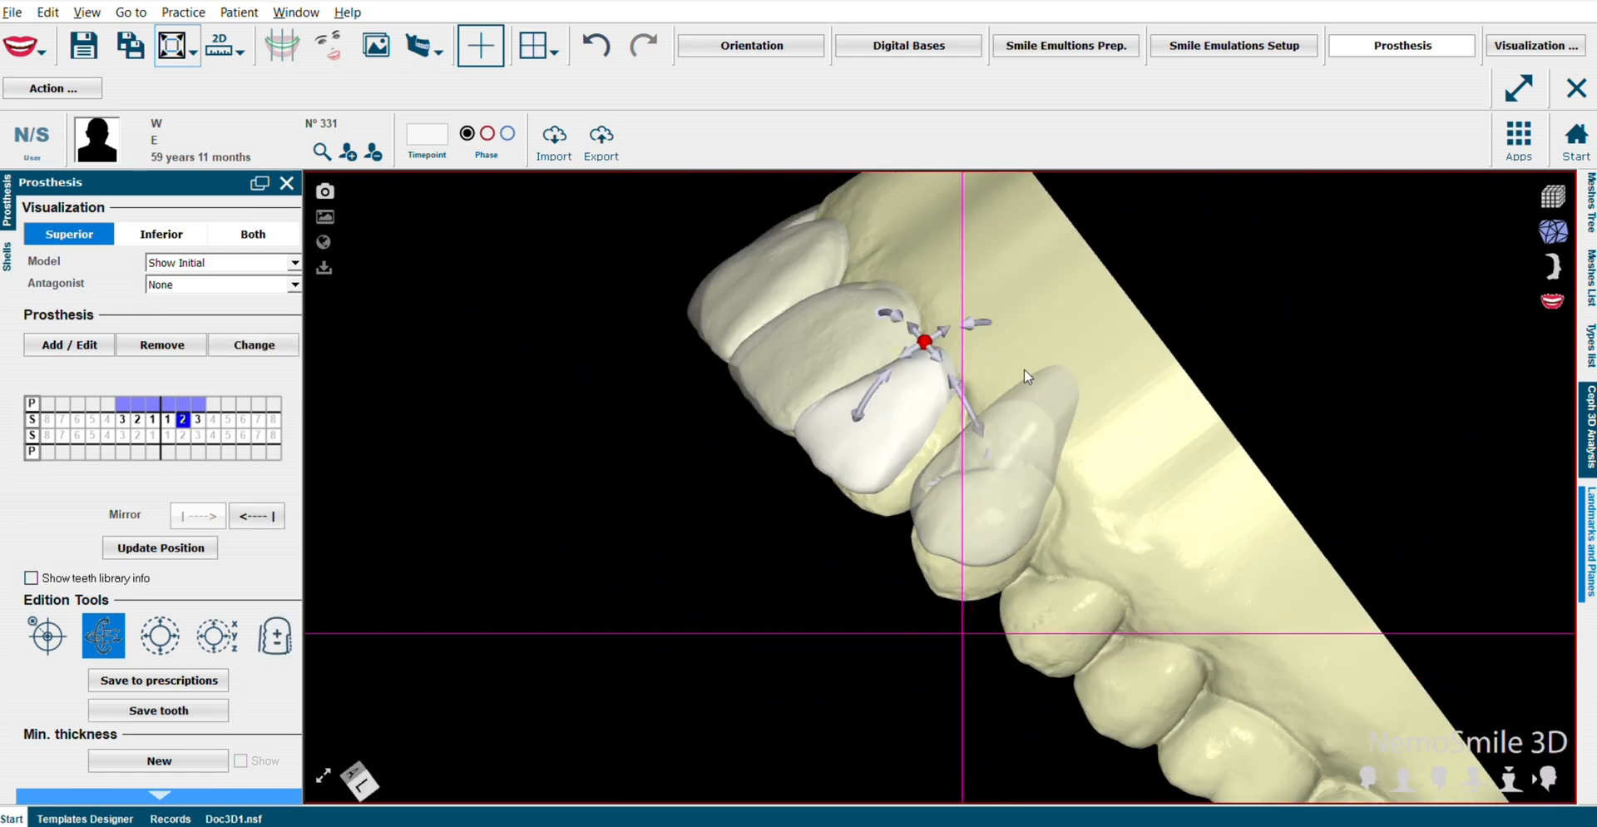
drag(1028, 377, 1086, 442)
drag(985, 652, 989, 668)
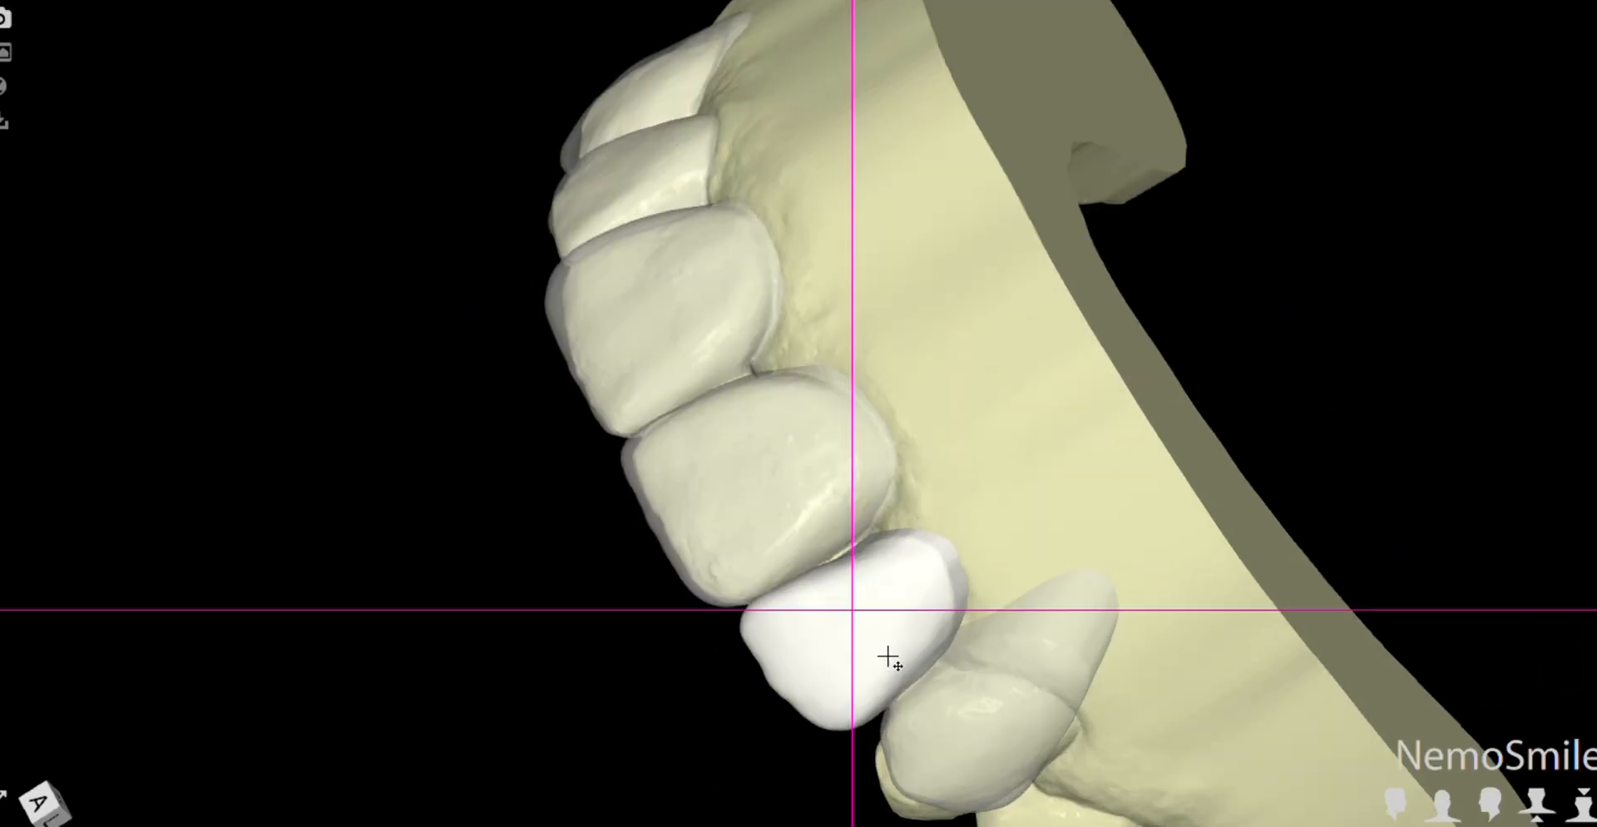
drag(1017, 539, 452, 398)
click(1443, 807)
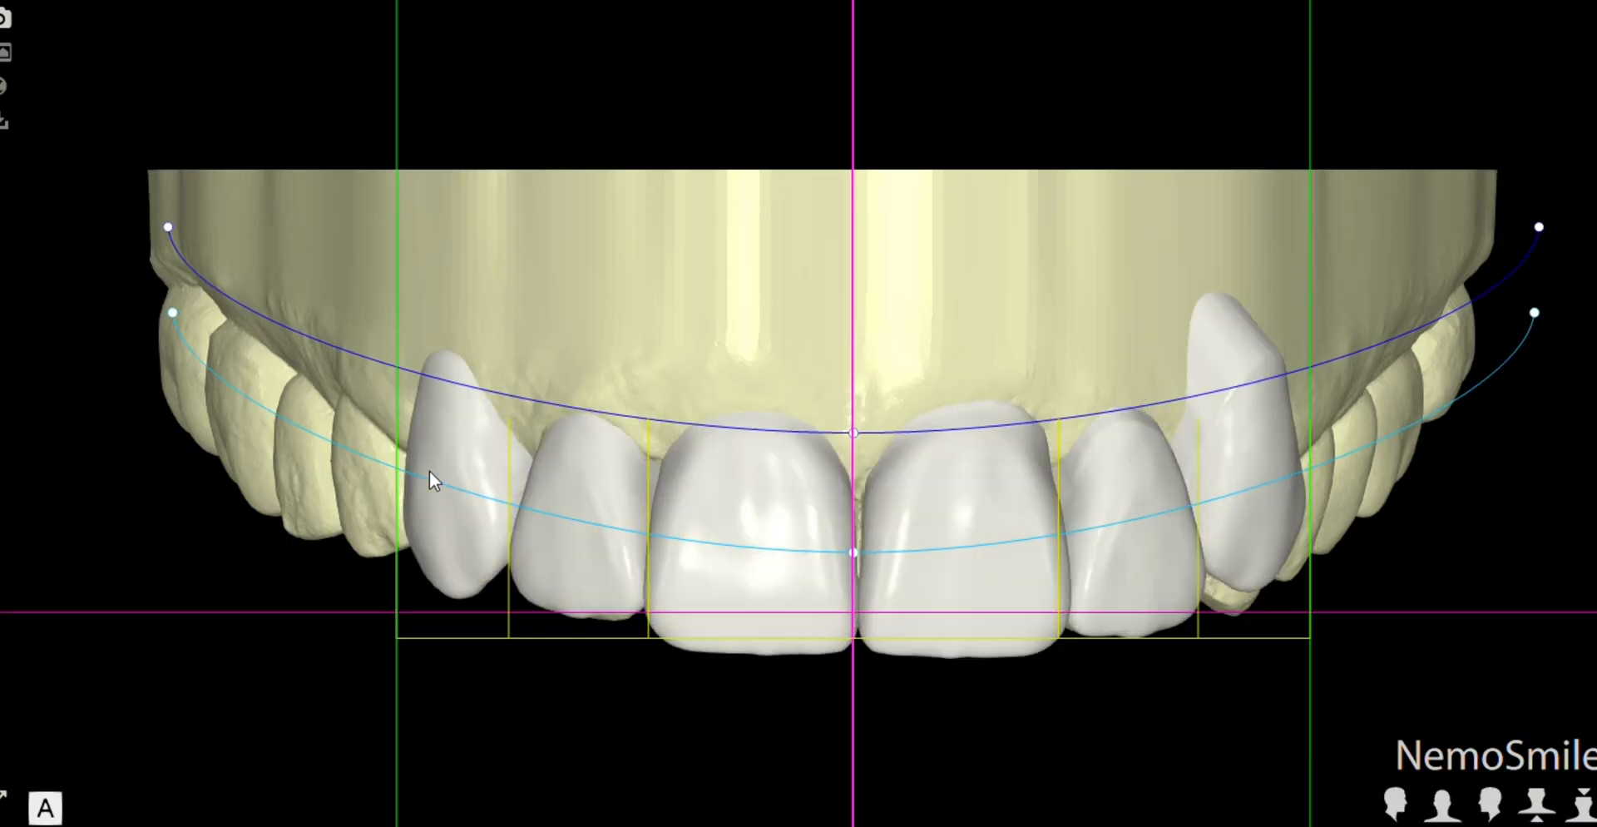
- Tilt the canine 23 and move it down and sideways to cover its natural tooth
mouse_move(1281, 524)
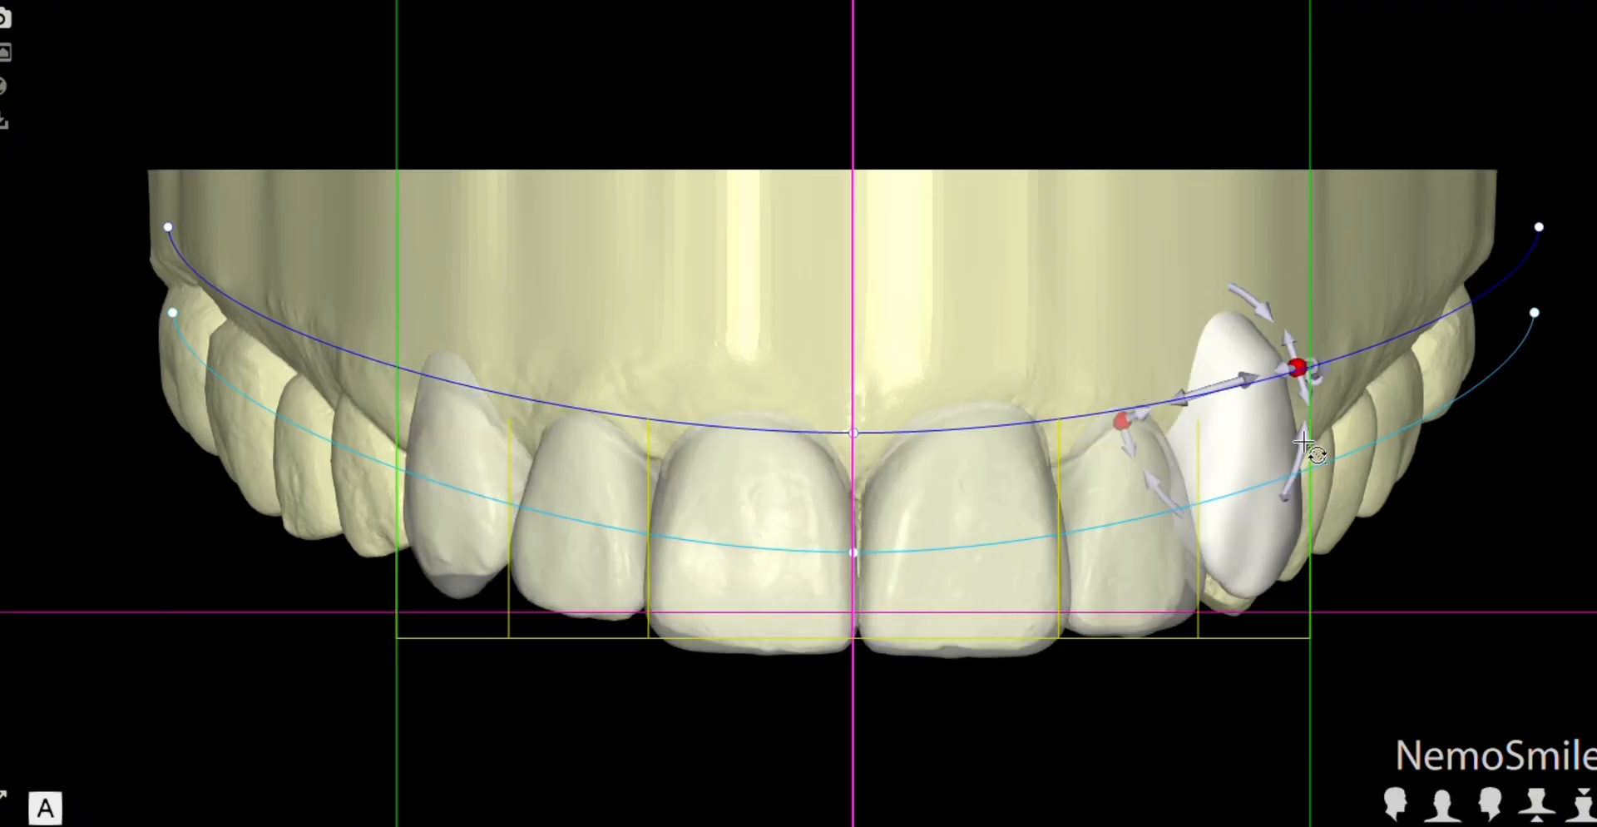
drag(1303, 433, 1273, 452)
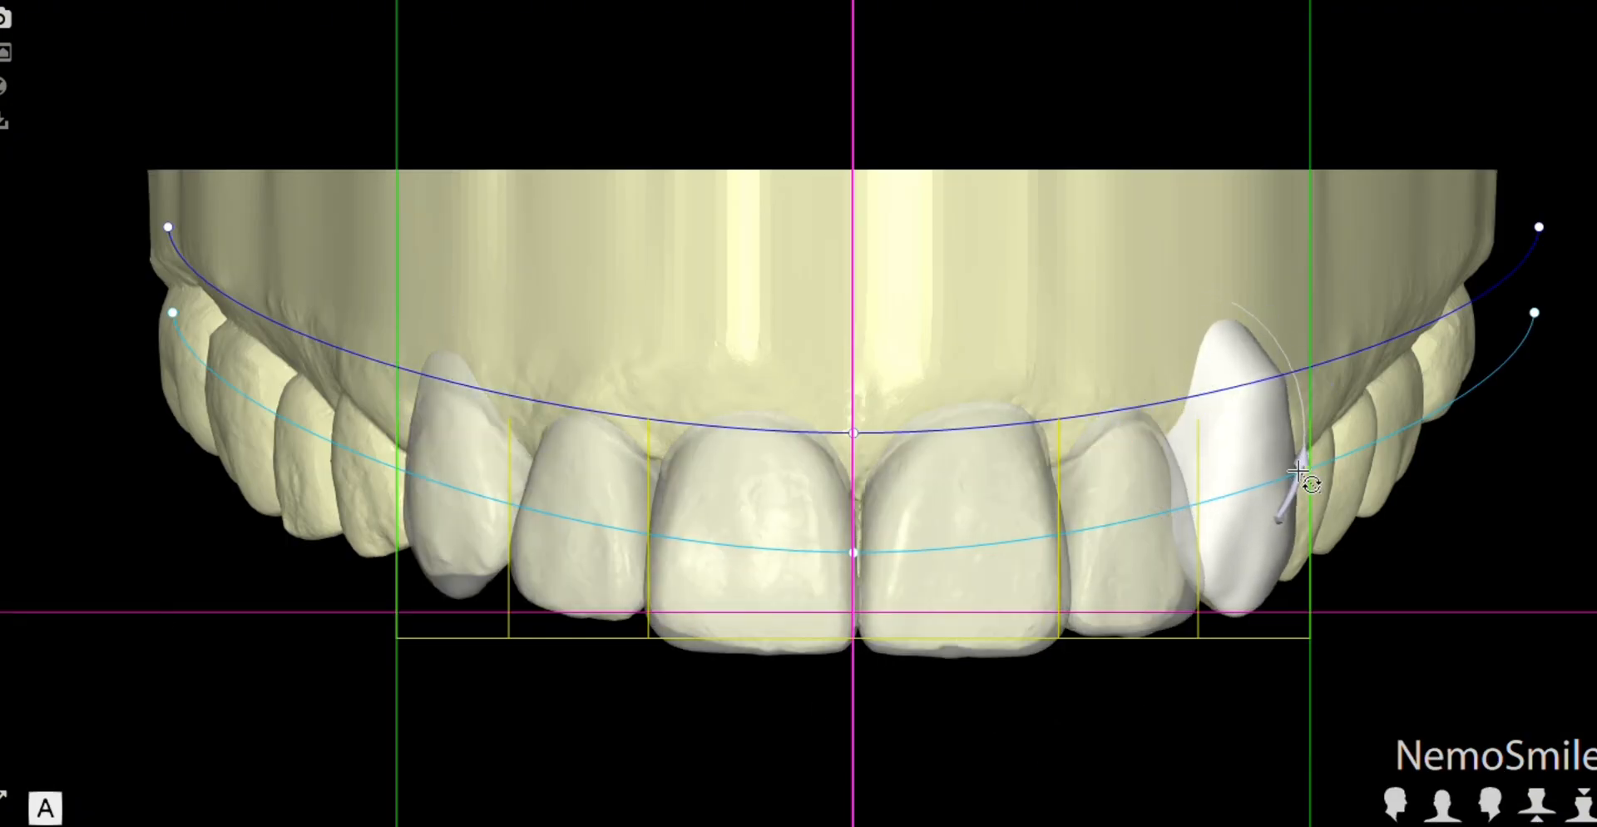
right_click(1400, 514)
click(1350, 412)
drag(1298, 390, 1266, 400)
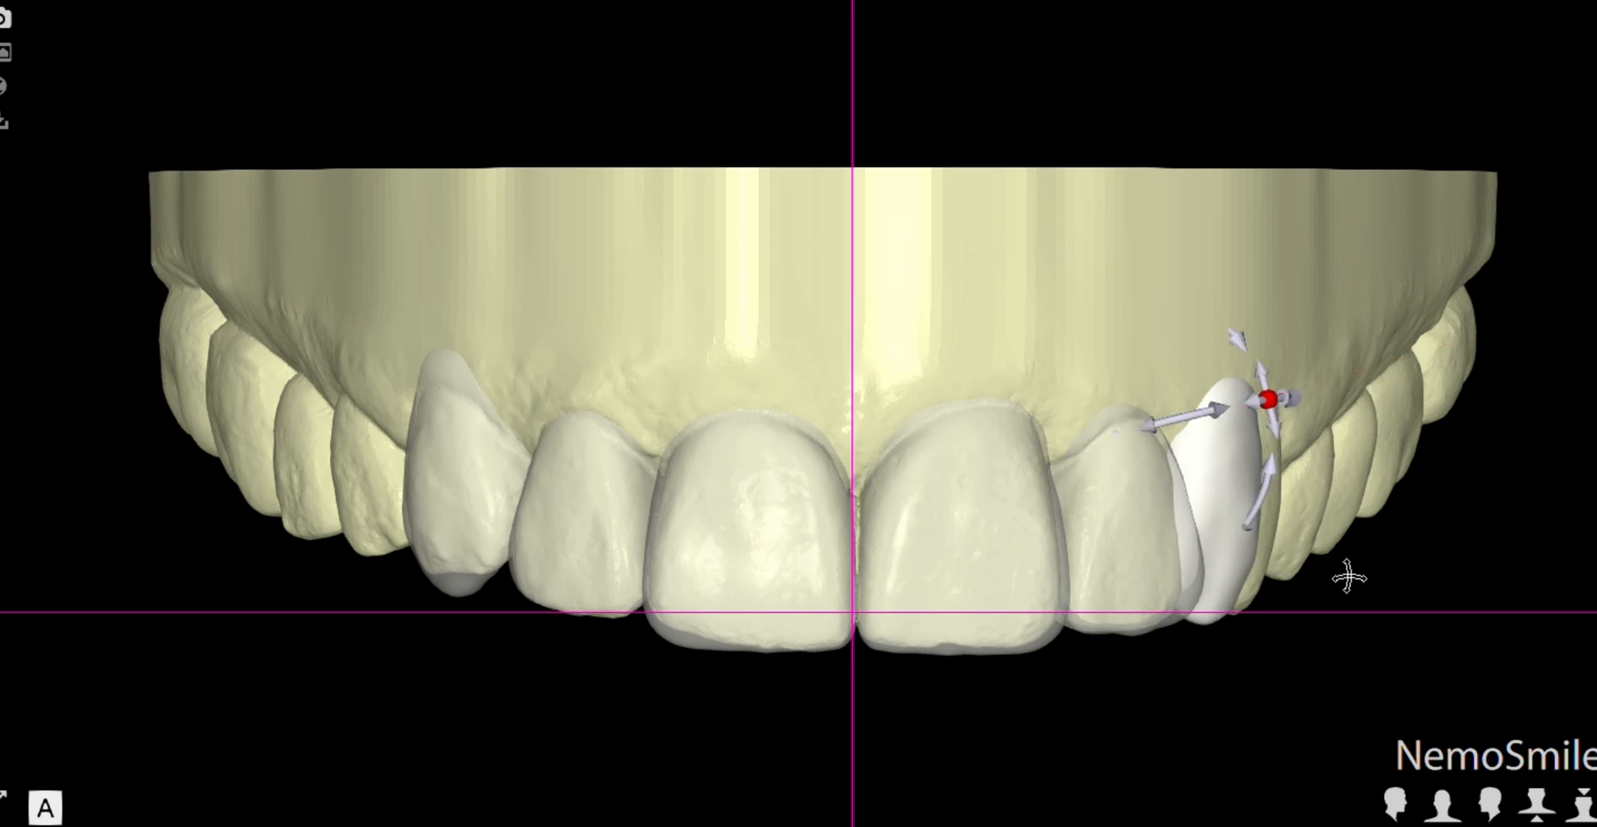
drag(1349, 576, 998, 612)
drag(782, 595, 822, 599)
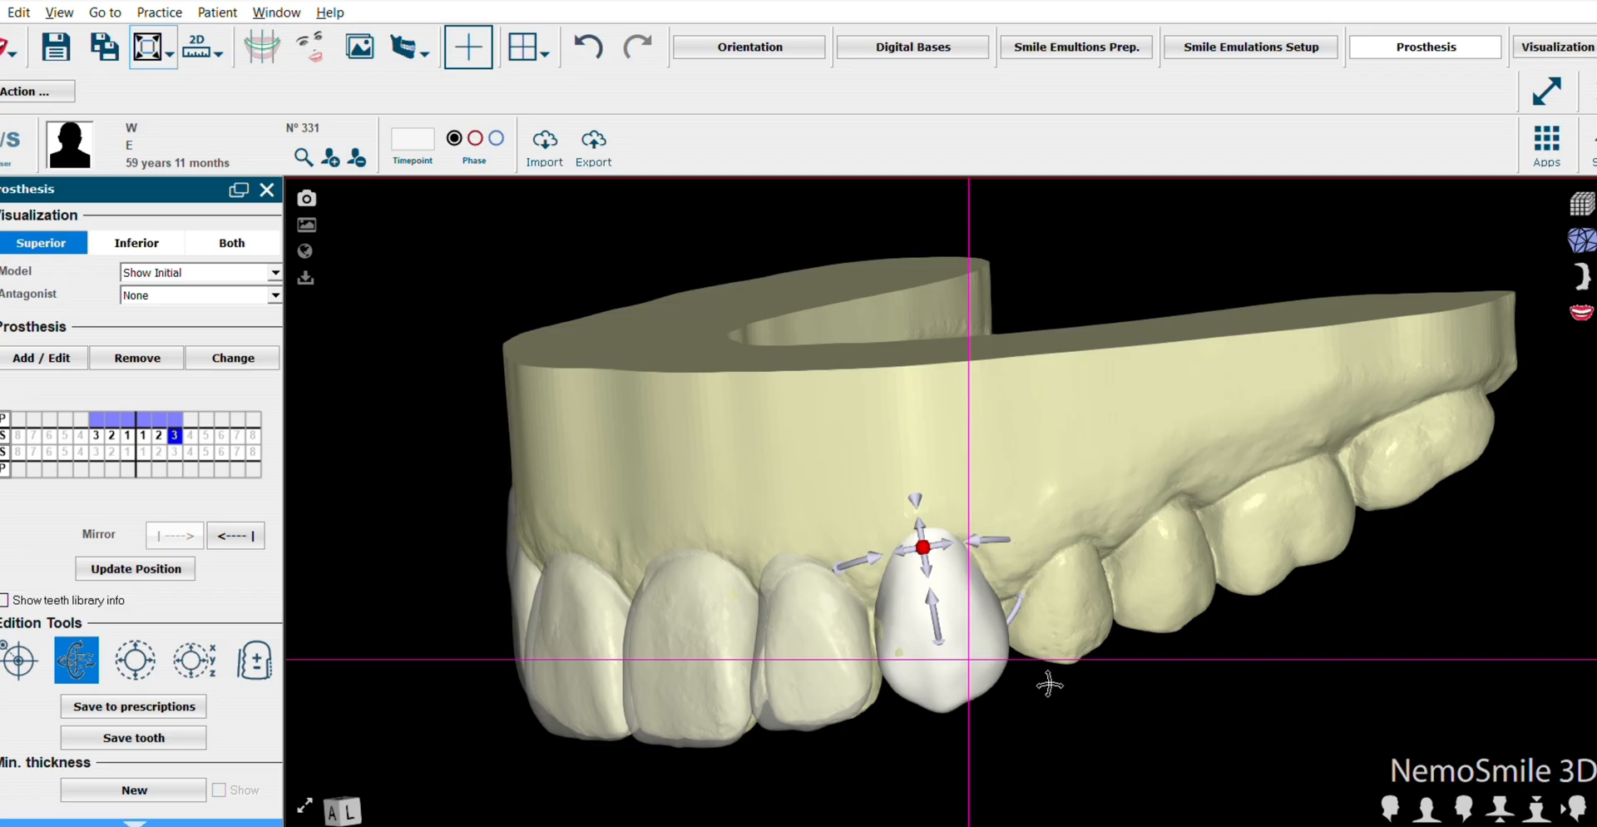
- Rotate the canine 23 from the incisal view to match the direction of the natural canine
drag(1049, 684, 912, 477)
middle_drag(913, 477, 861, 689)
scroll(826, 670, up, 5)
drag(799, 649, 757, 541)
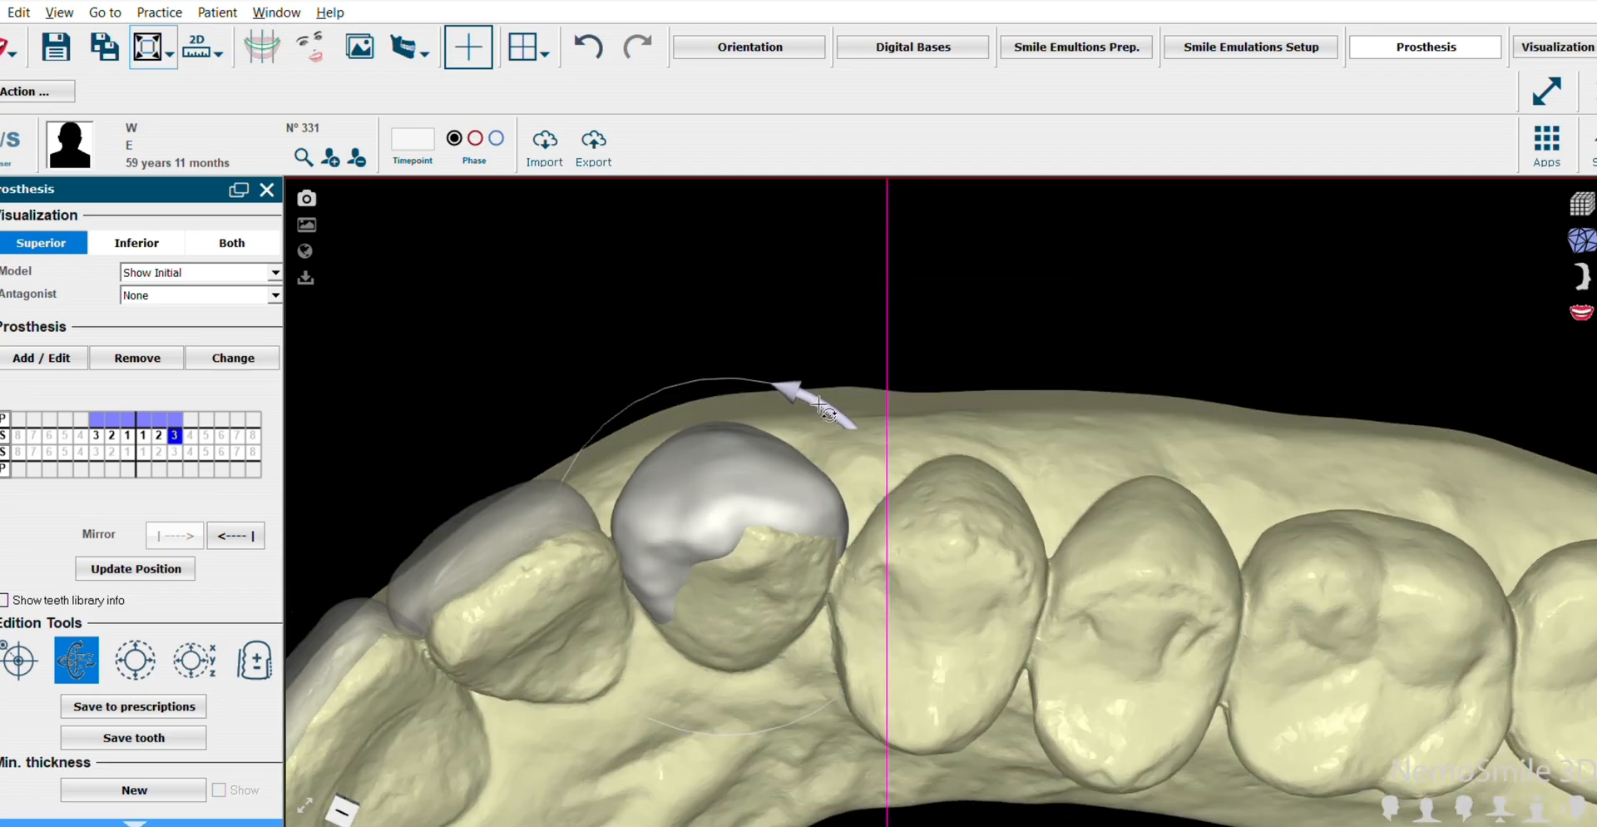
- Shift the lateral incisor 22 slightly toward the canine 23 and return to the frontal view
click(536, 532)
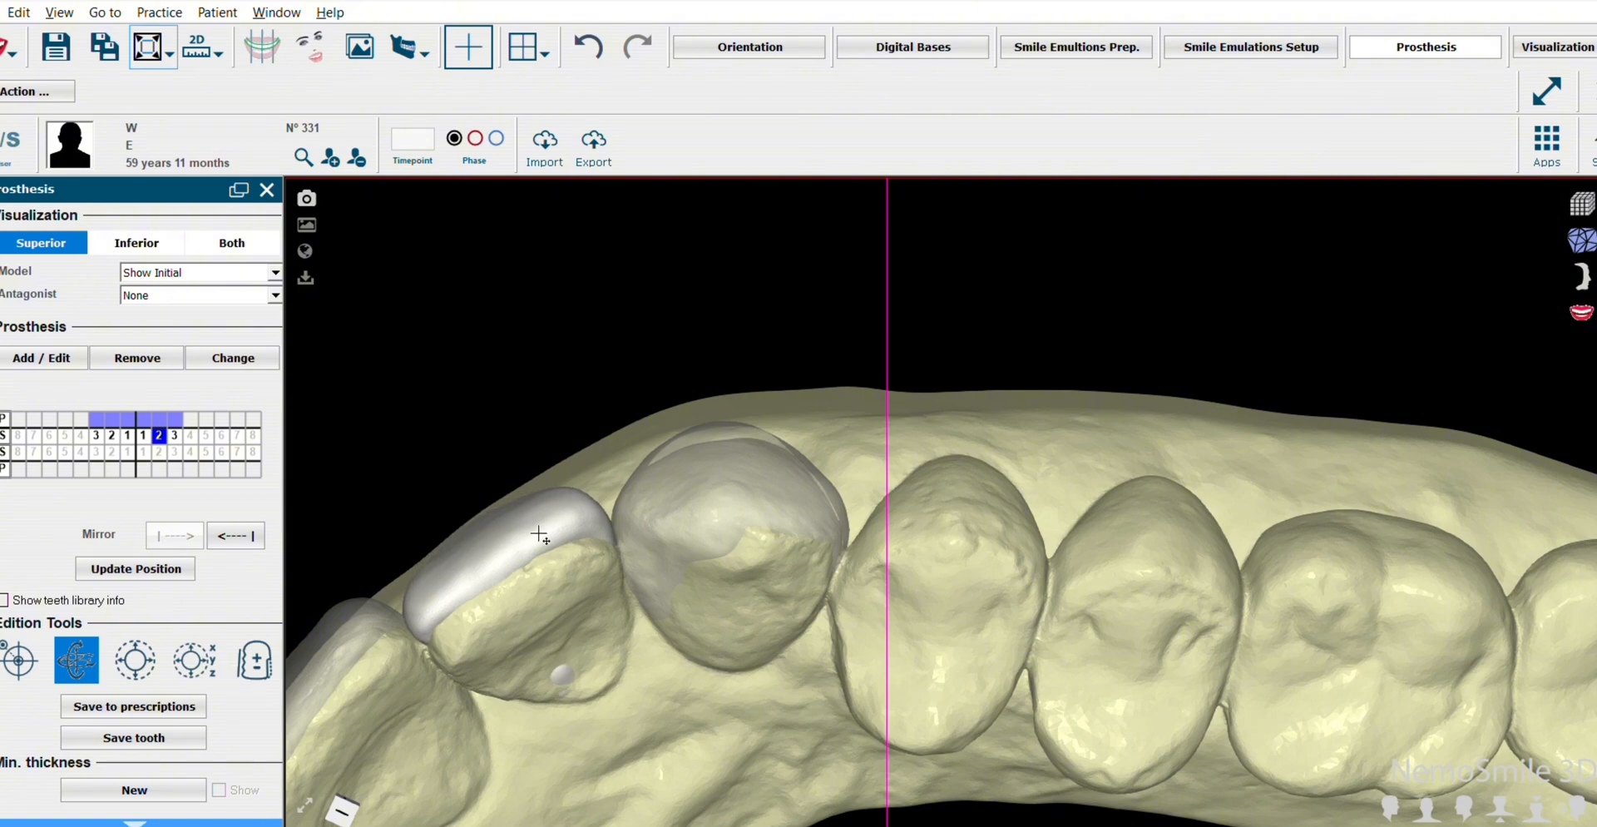
click(574, 358)
drag(574, 358, 707, 549)
click(1427, 808)
- Fine-tune the rotation and position of the central incisor 21 from the incisal view to align it with the arch
right_click(1124, 772)
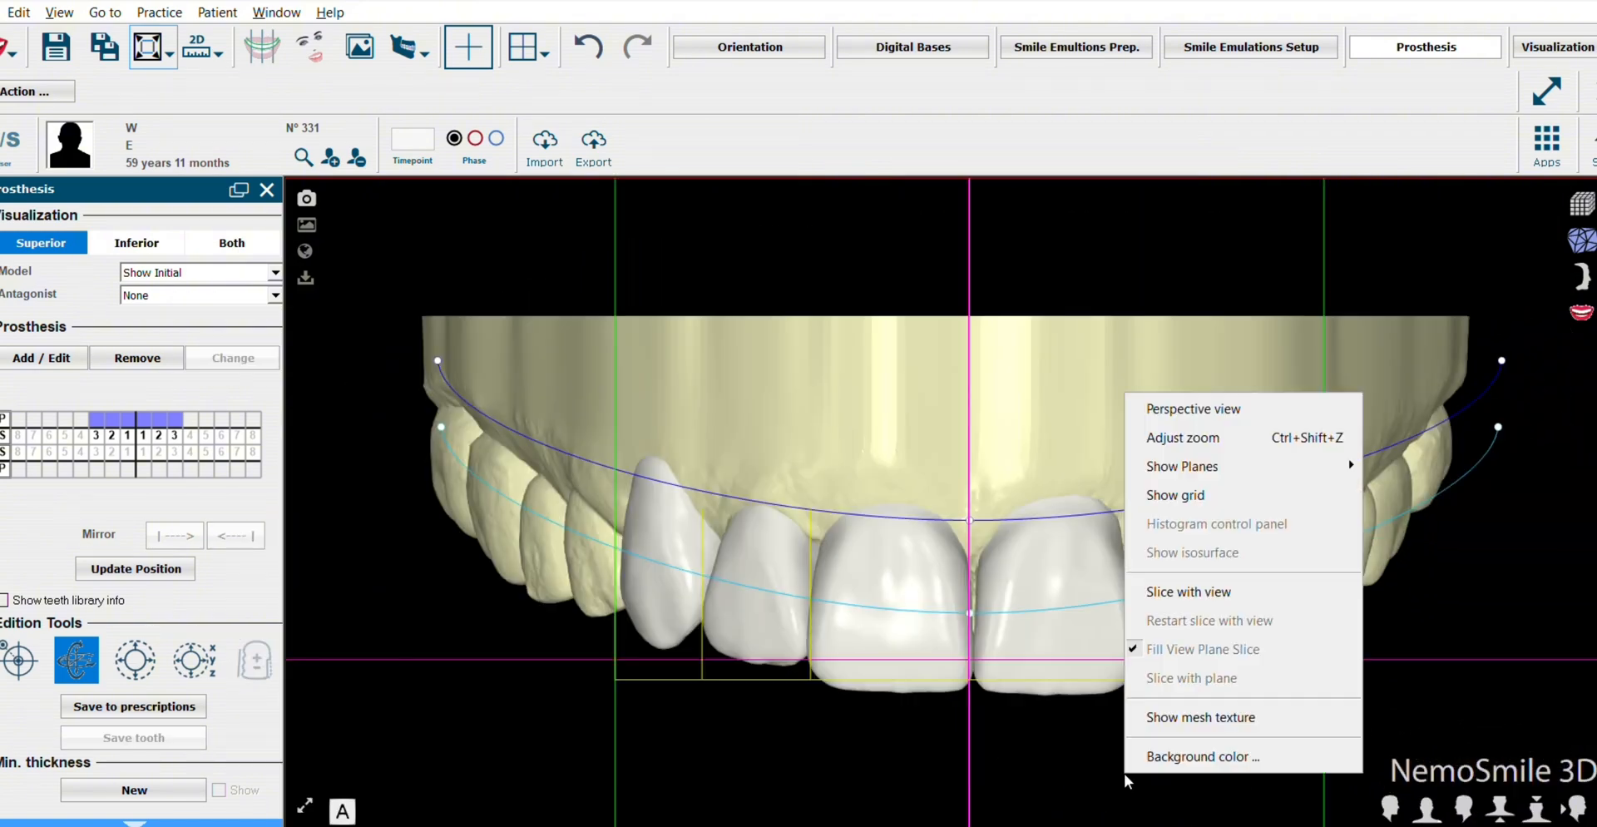
drag(1115, 770, 1090, 504)
middle_drag(1090, 503, 1068, 612)
scroll(1068, 611, up, 5)
drag(1056, 499, 1081, 407)
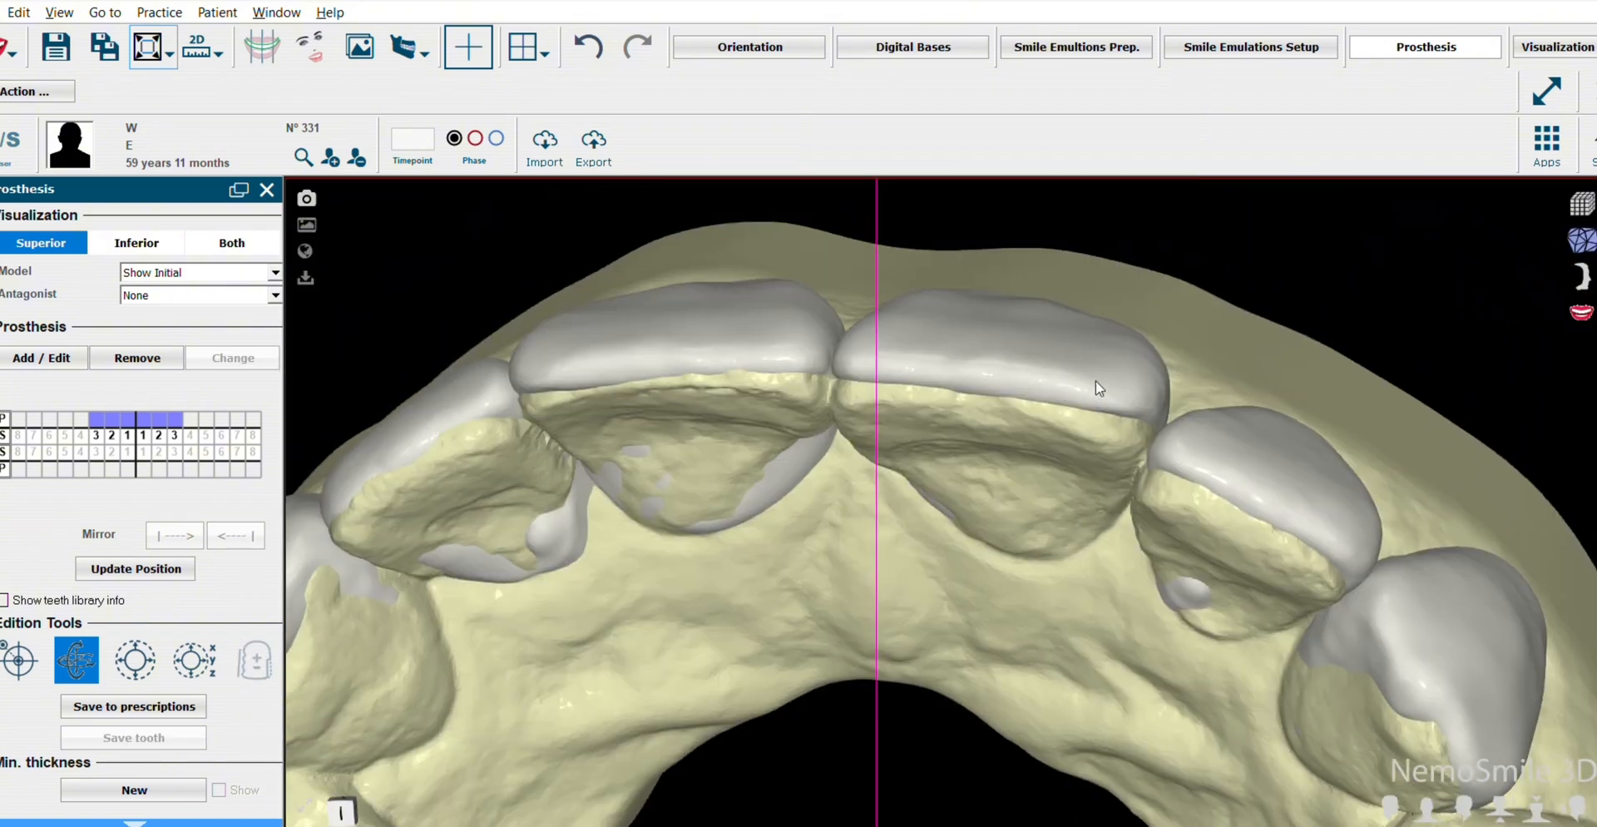
click(1095, 381)
drag(1198, 305, 1203, 314)
drag(1087, 343, 1085, 346)
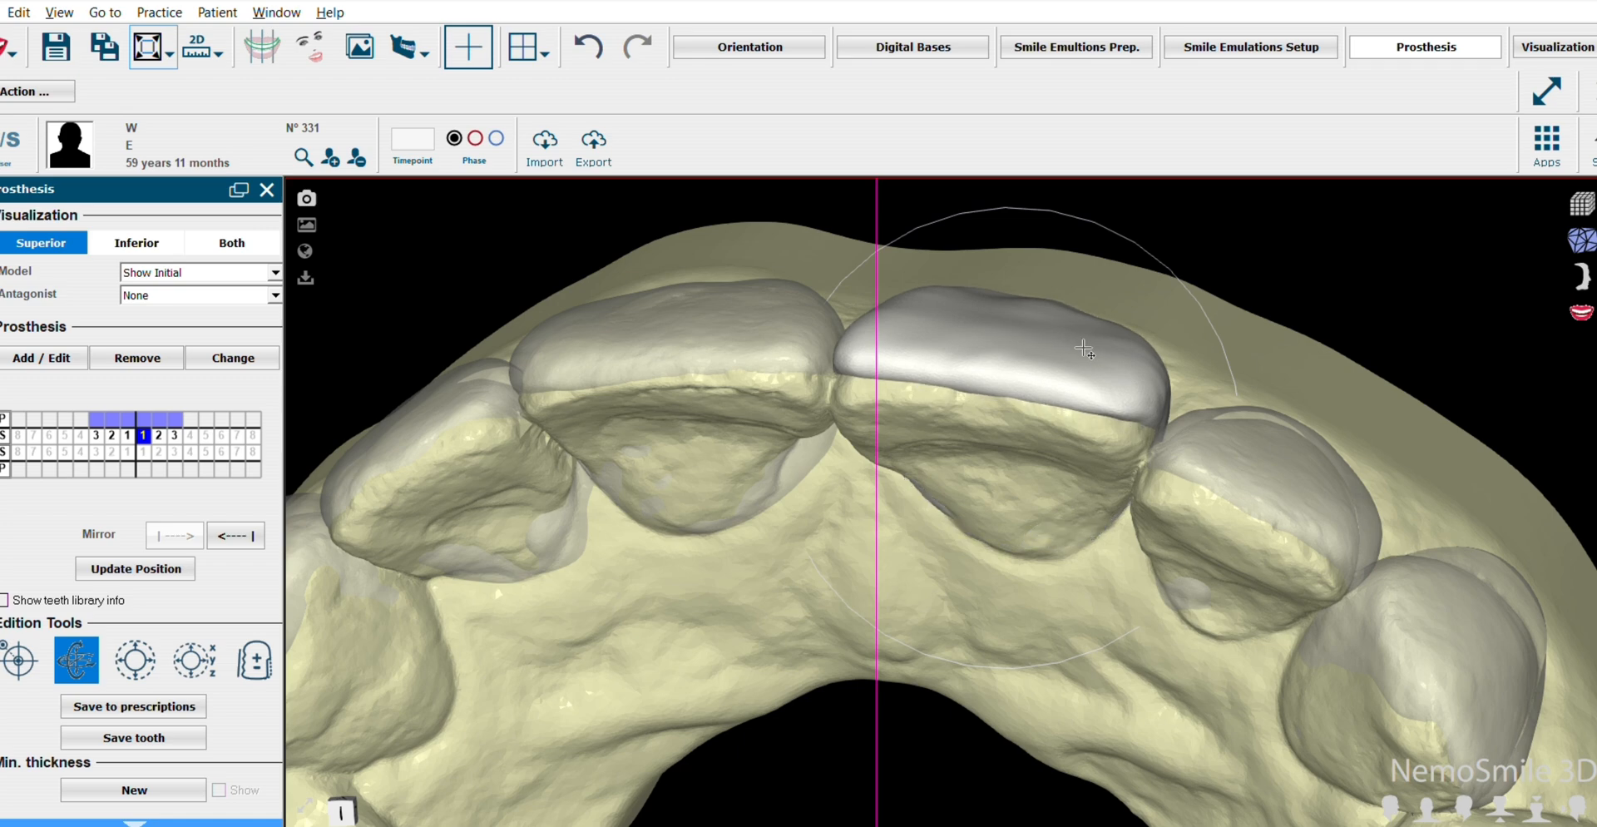
click(1317, 411)
click(1426, 808)
- Overlay the patient's smile photo on the model with the mask enabled and the opacity raised close to maximum
click(1581, 312)
click(1279, 650)
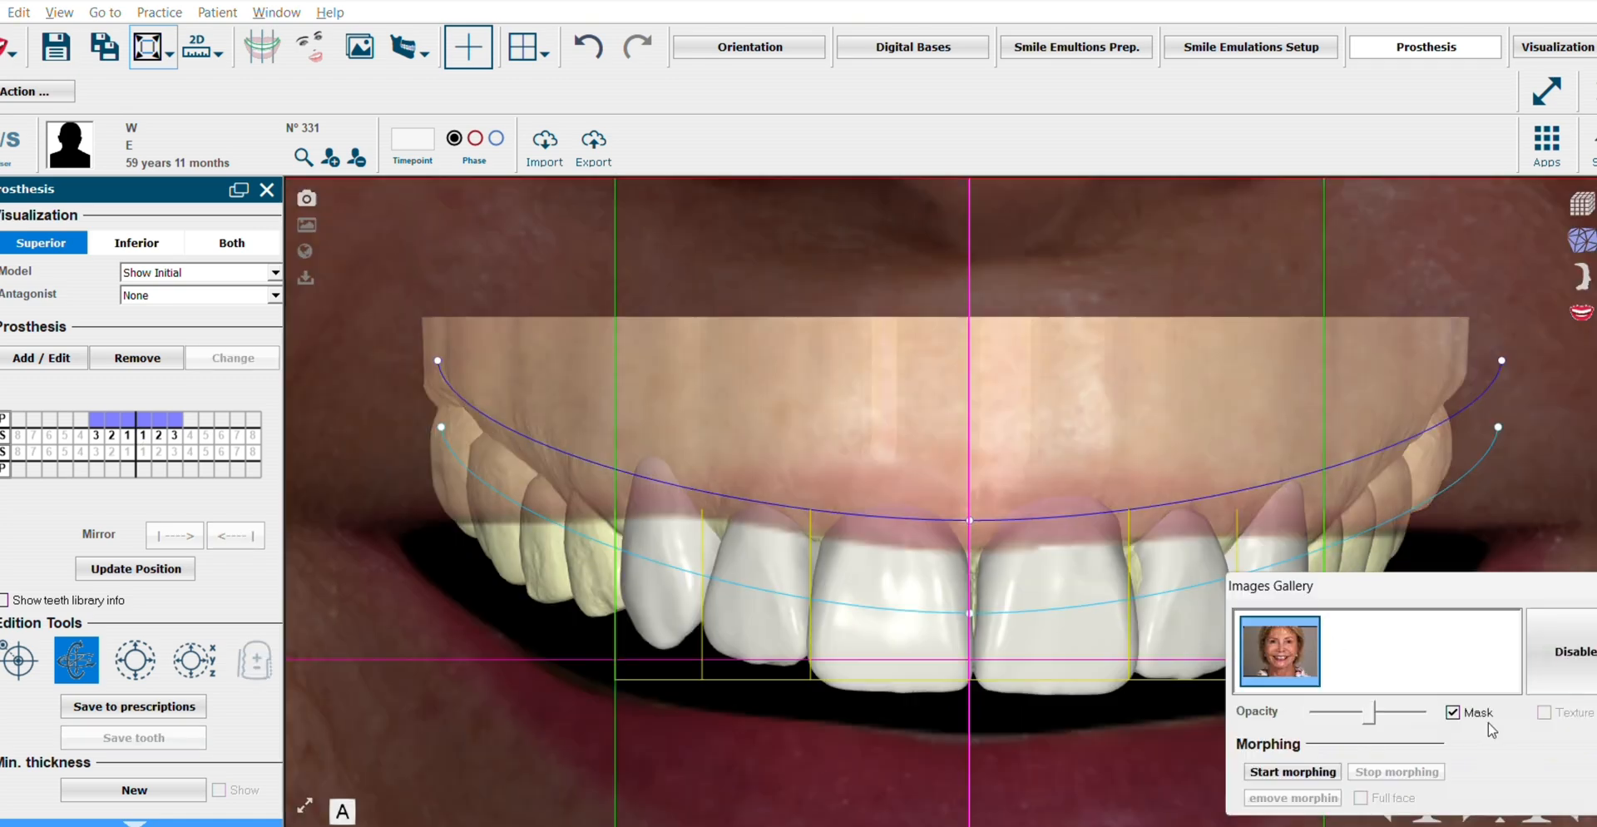
click(1453, 712)
drag(1374, 714, 1421, 714)
scroll(1048, 594, down, 5)
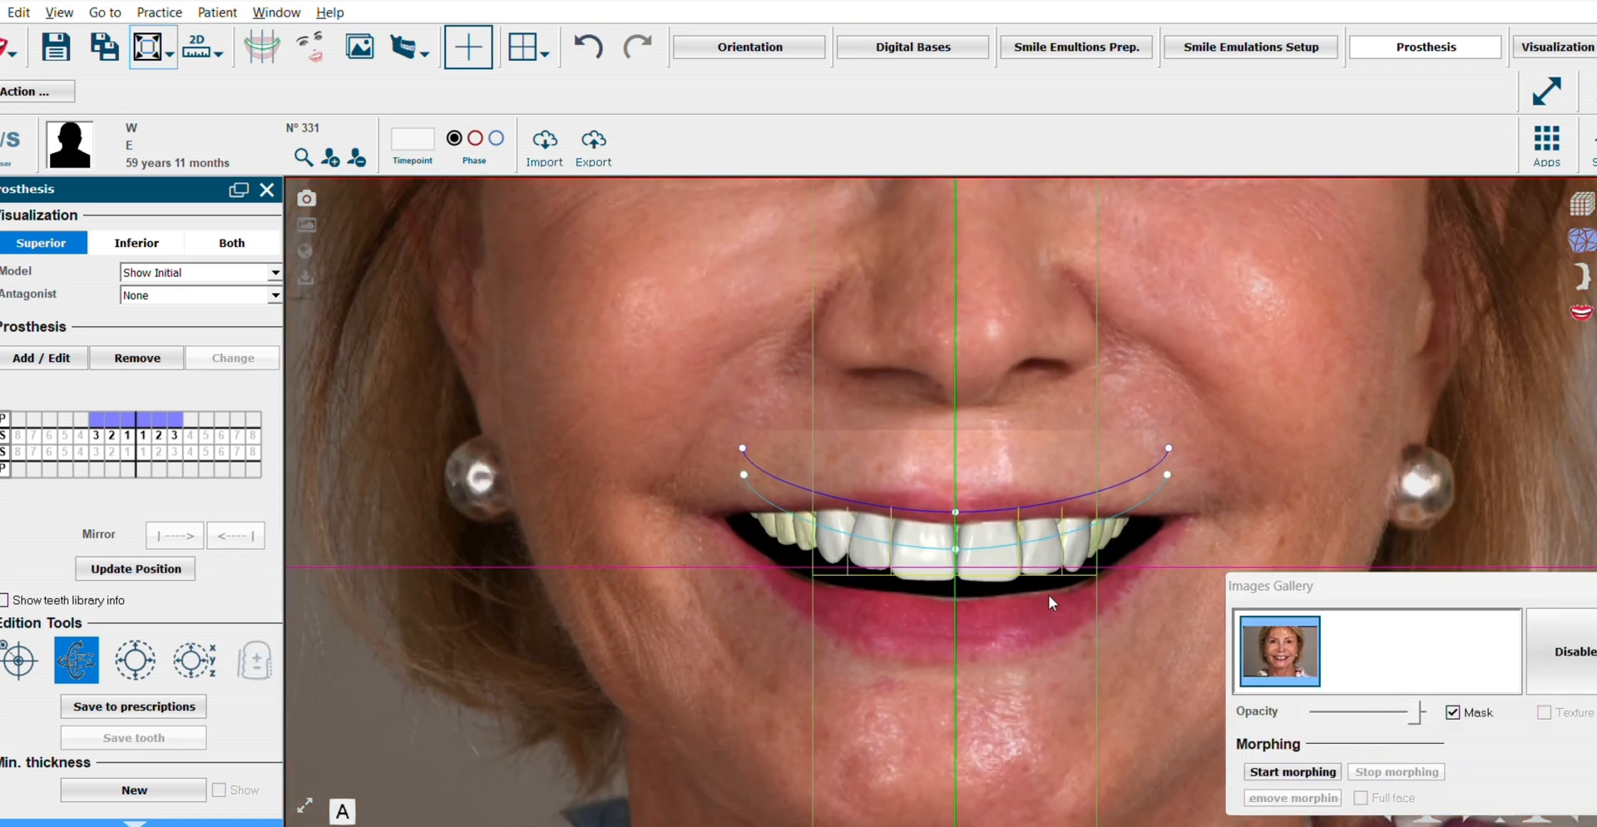
scroll(1054, 607, down, 2)
scroll(1059, 618, up, 5)
- Select the canine 13 and mirror it onto the opposite canine 23
click(1157, 574)
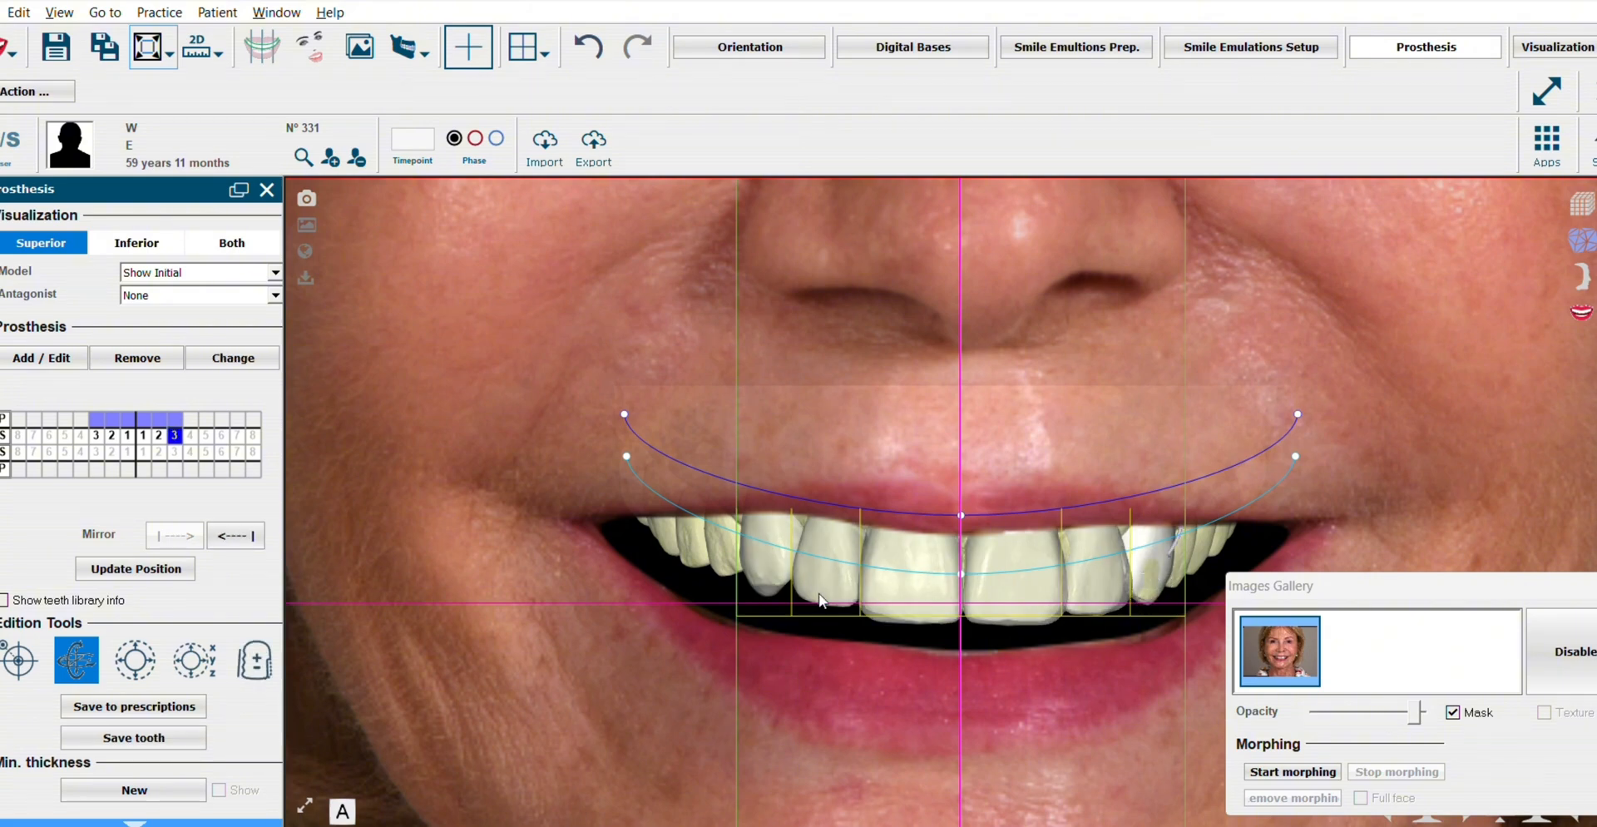
click(766, 572)
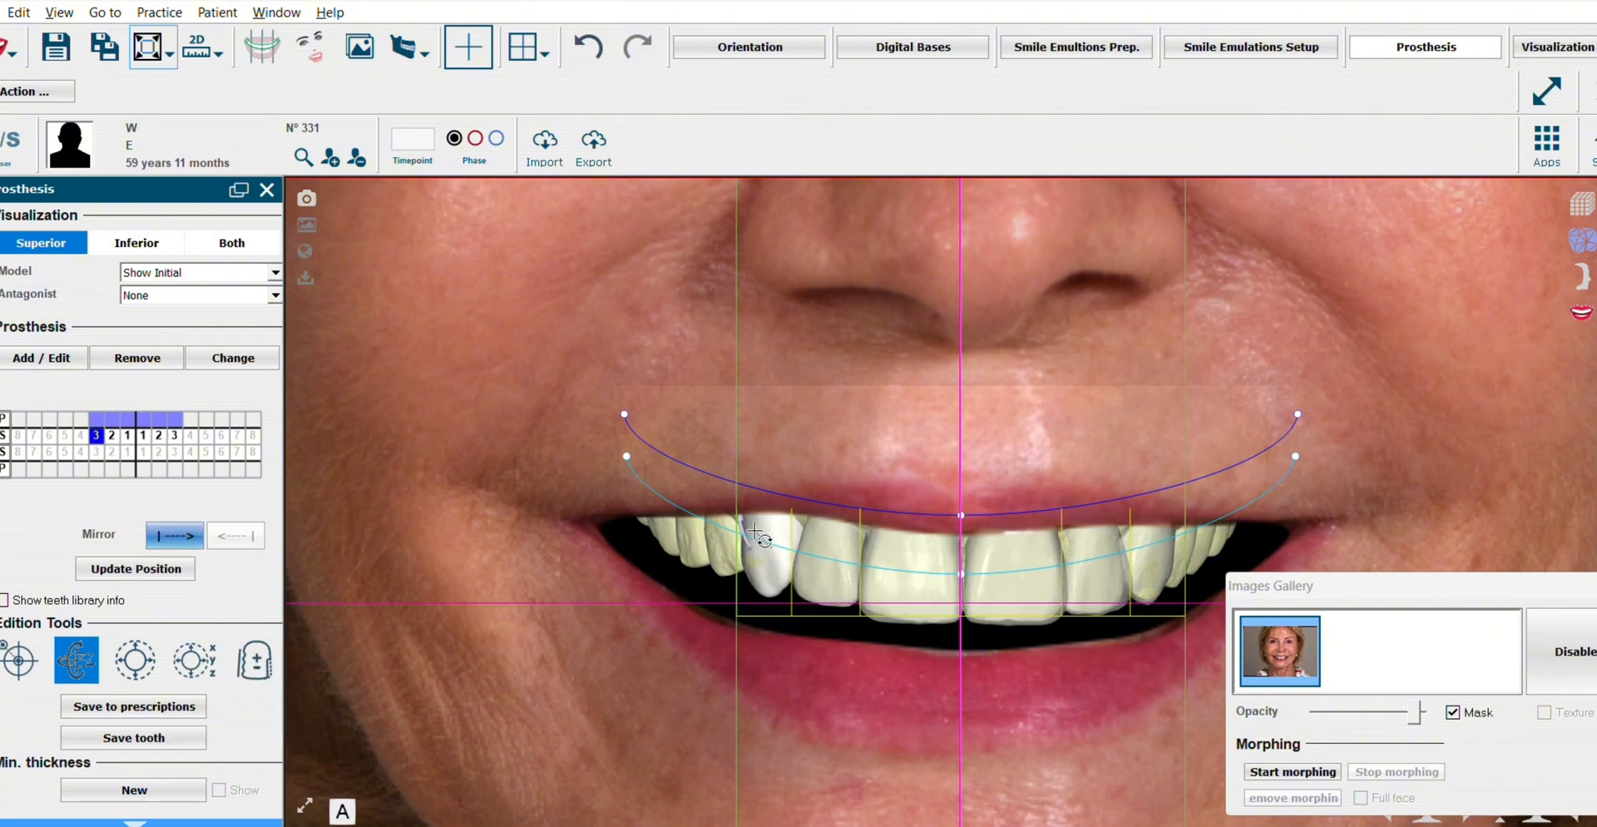
click(755, 531)
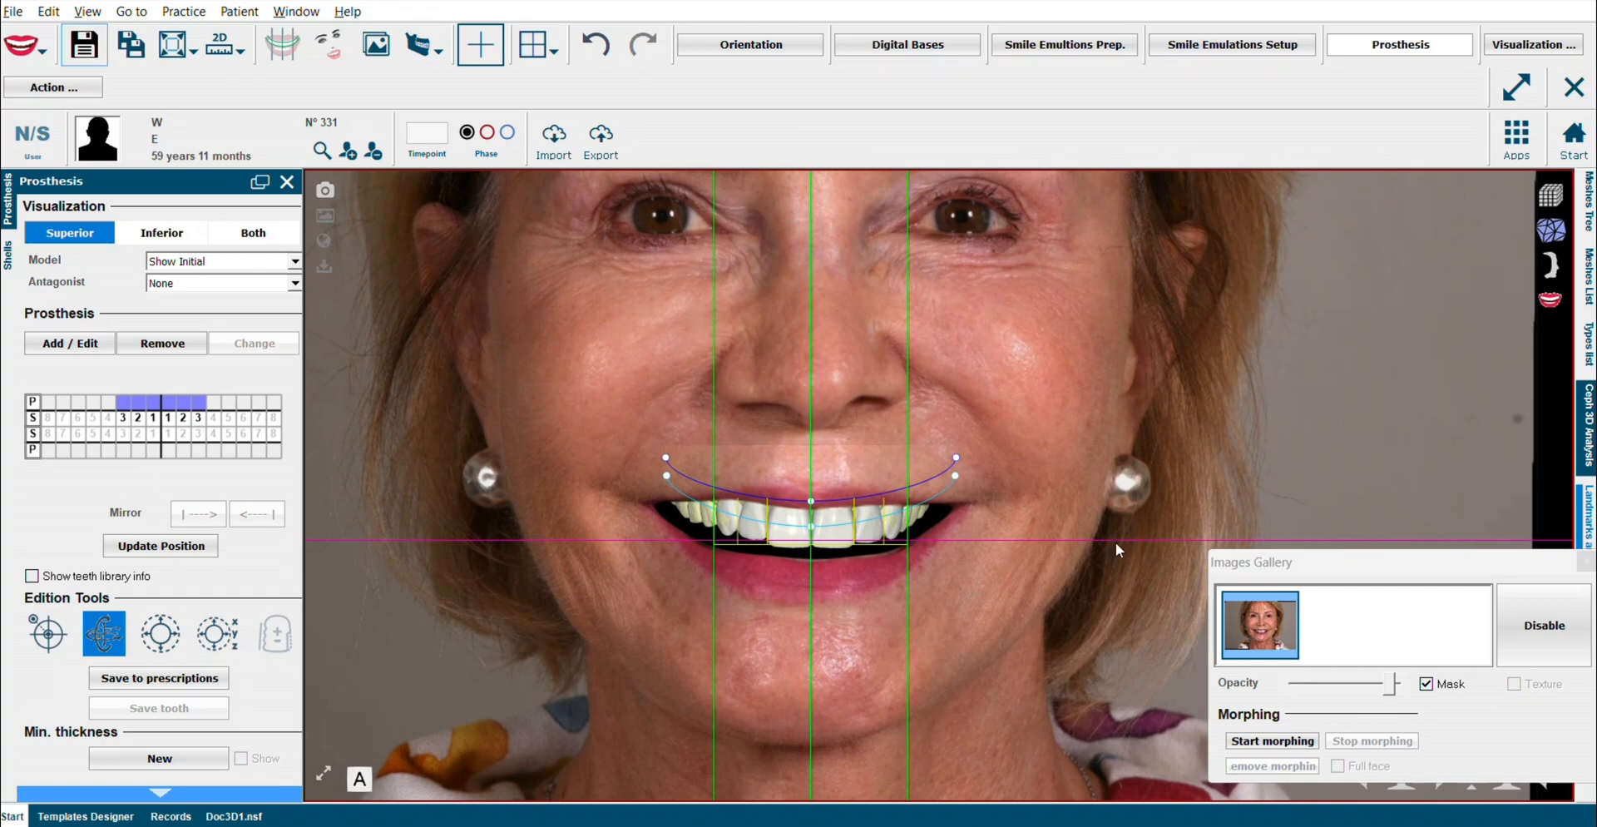
- Examine central incisors 11 and 21 and lateral incisor 12 up close against the lips and guide lines in the smile photo
scroll(872, 382, up, 7)
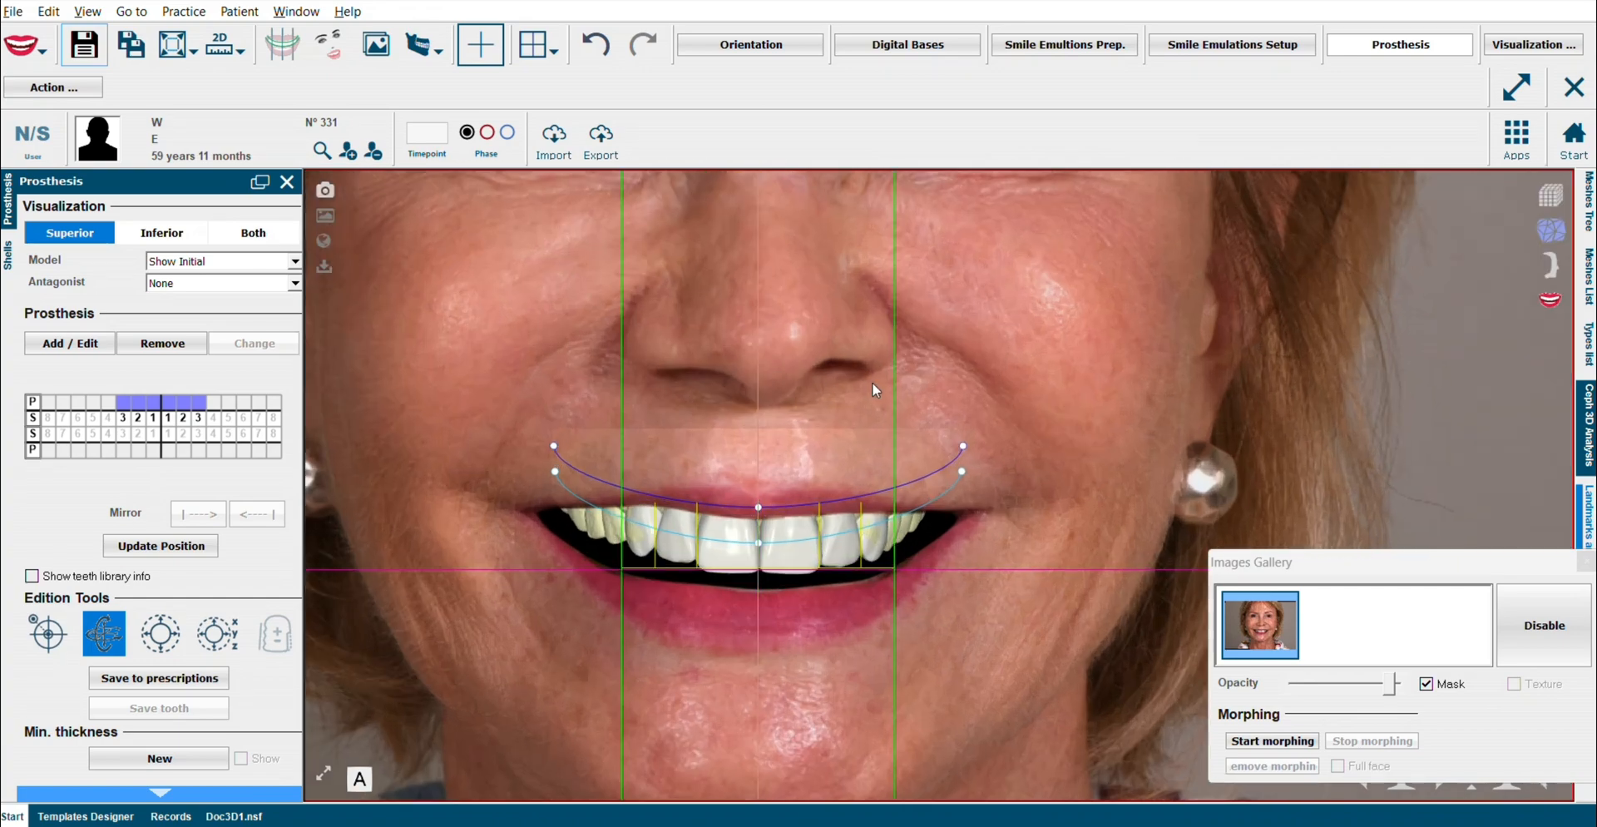
middle_drag(872, 382, 1116, 286)
click(819, 538)
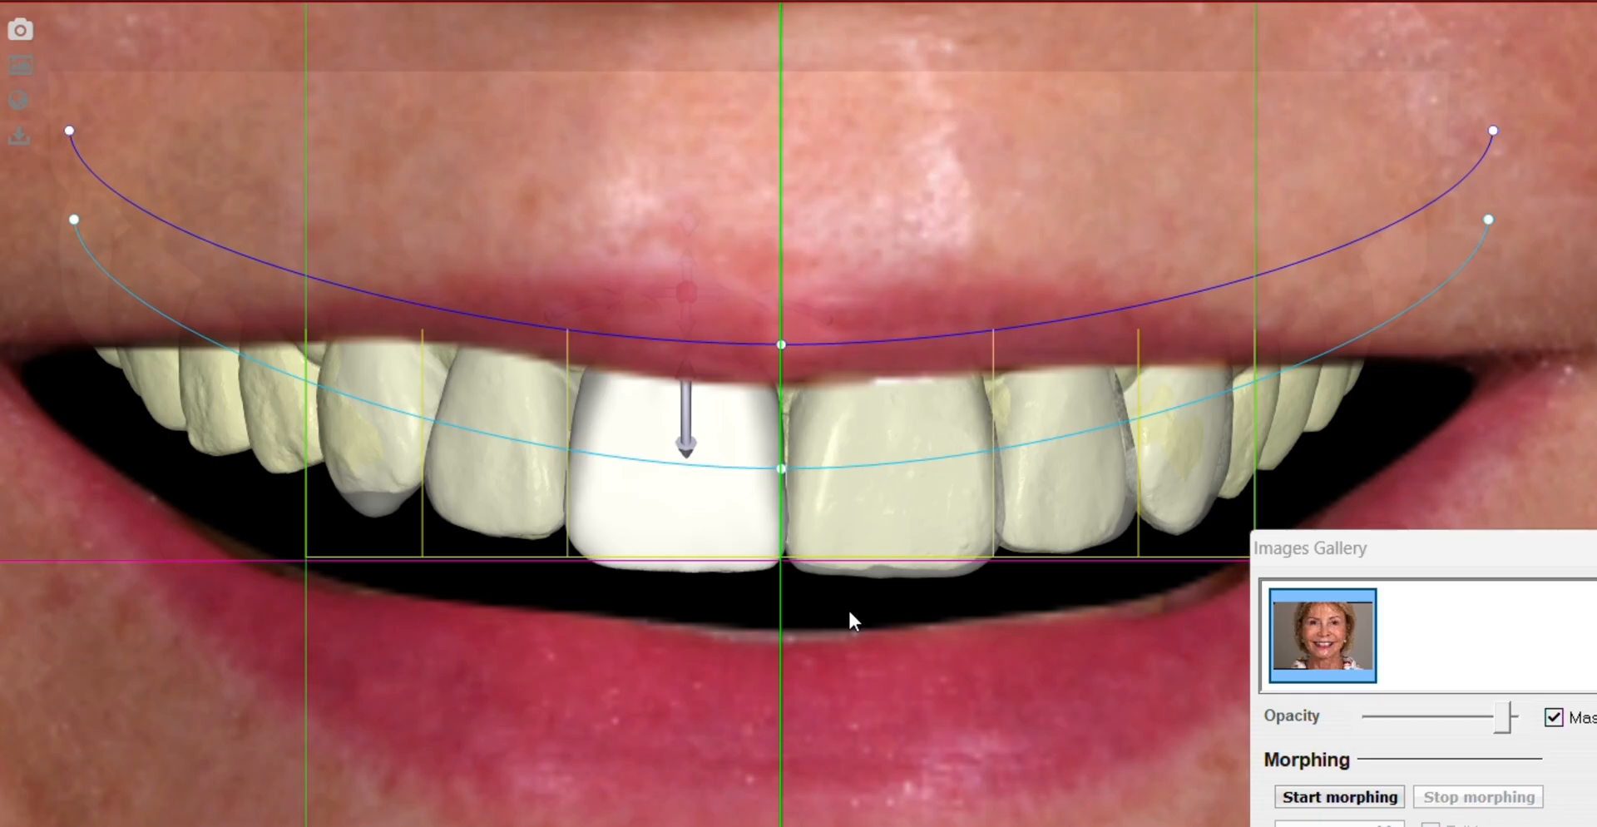
click(990, 553)
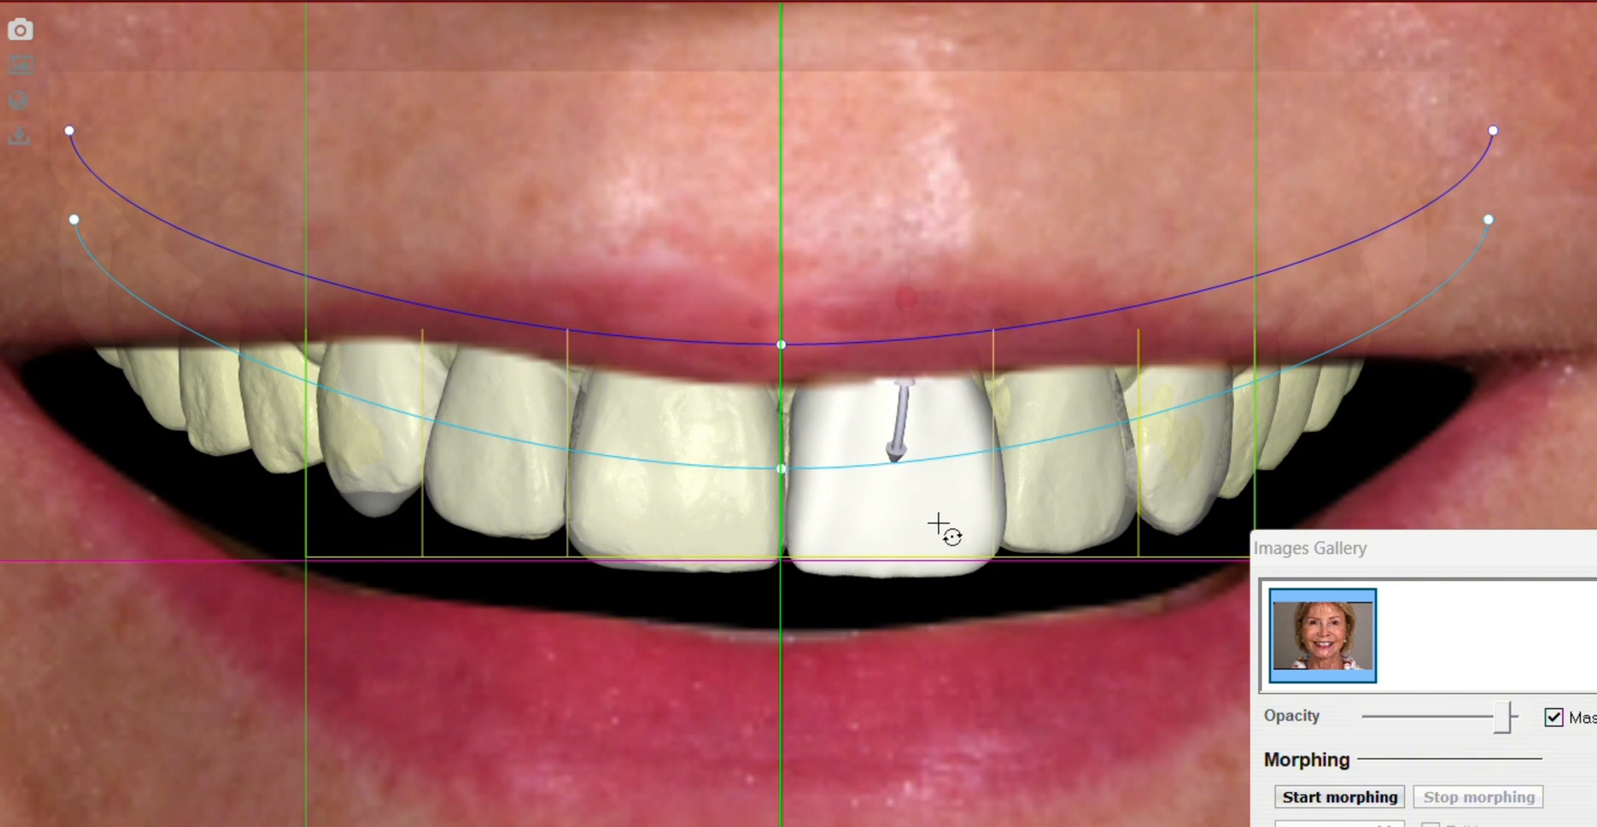
click(504, 596)
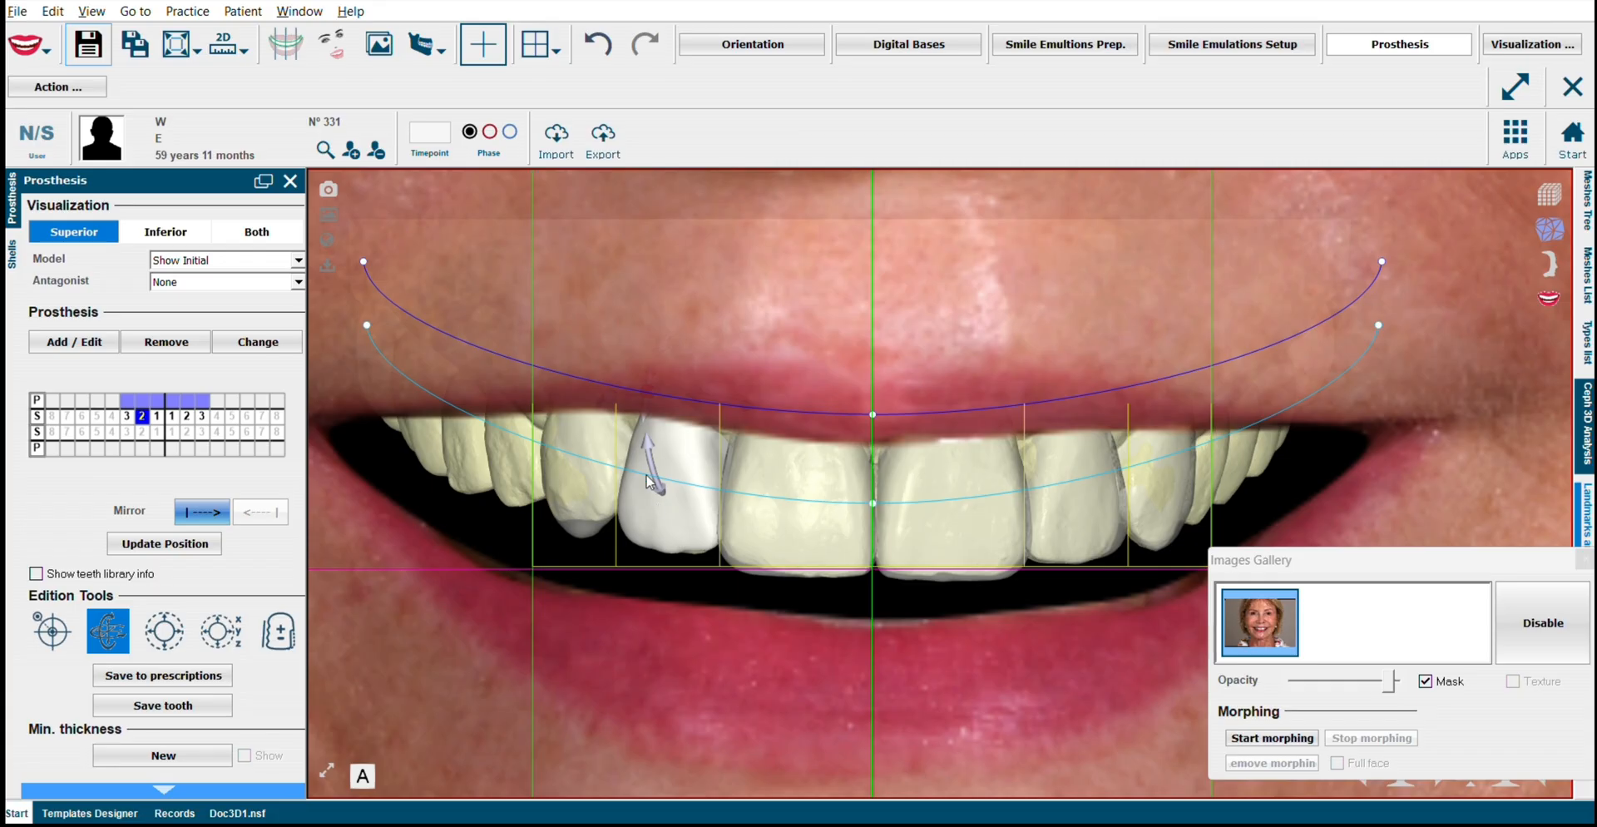
click(1062, 581)
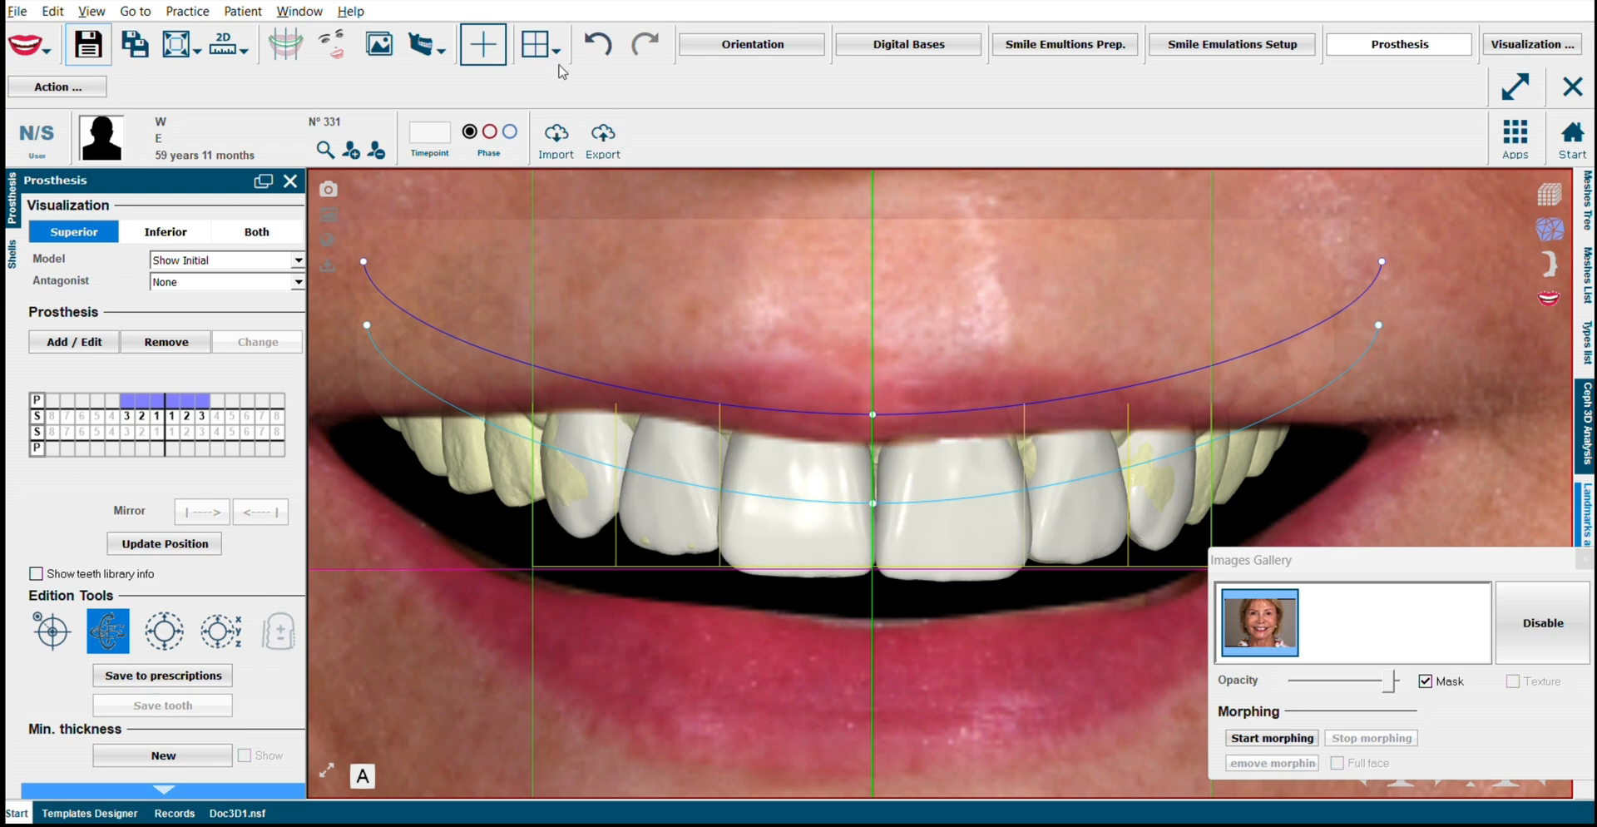
- Raise the horizontal guide line slightly to the level of the lateral incisors' incisal edges
scroll(1083, 283, down, 4)
scroll(1241, 486, up, 4)
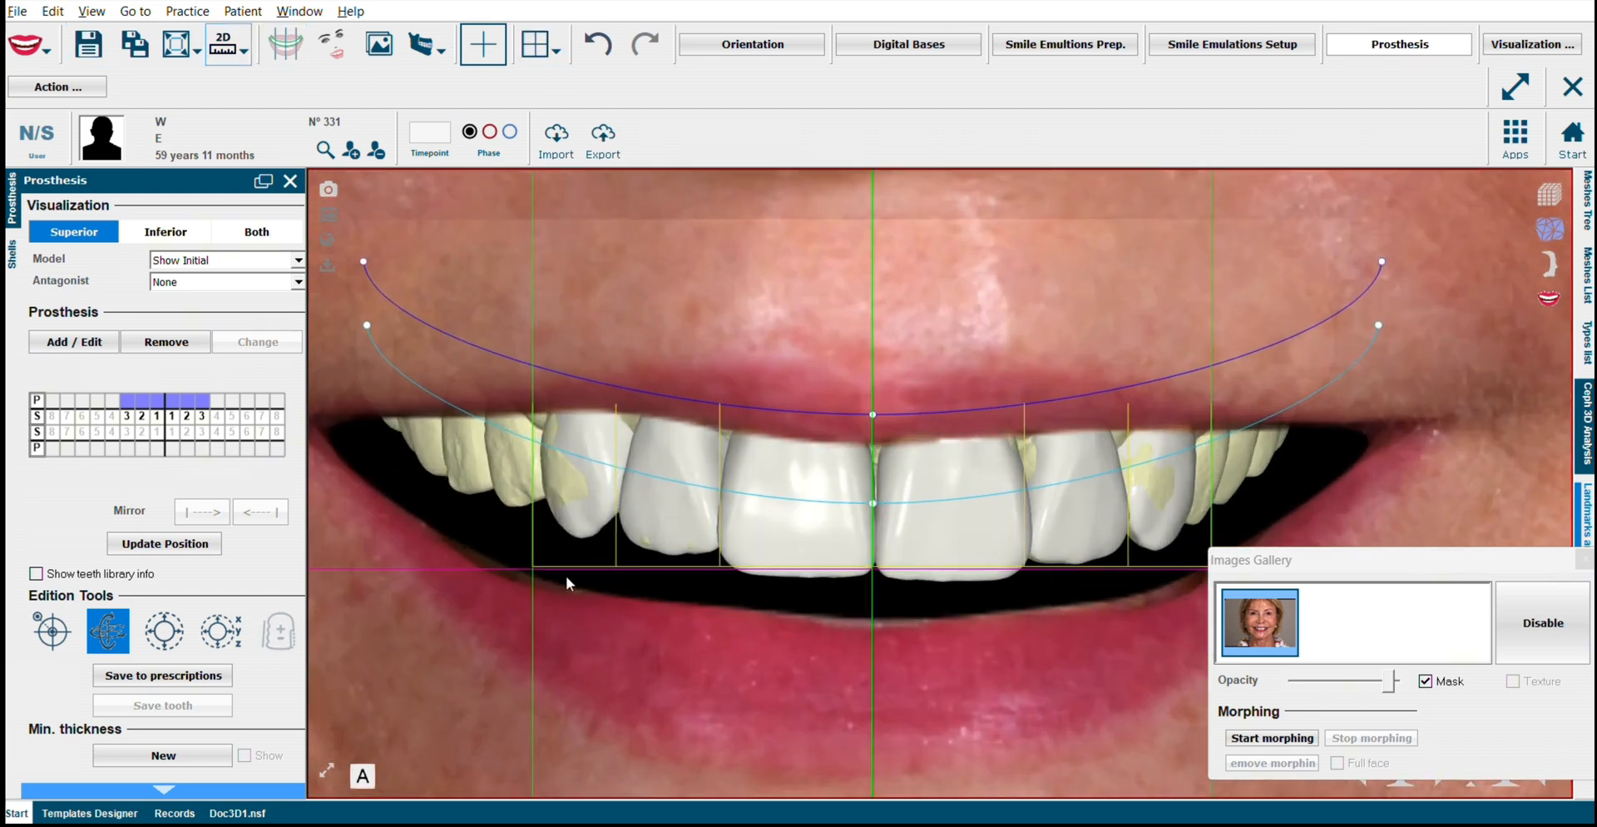
drag(422, 570, 420, 554)
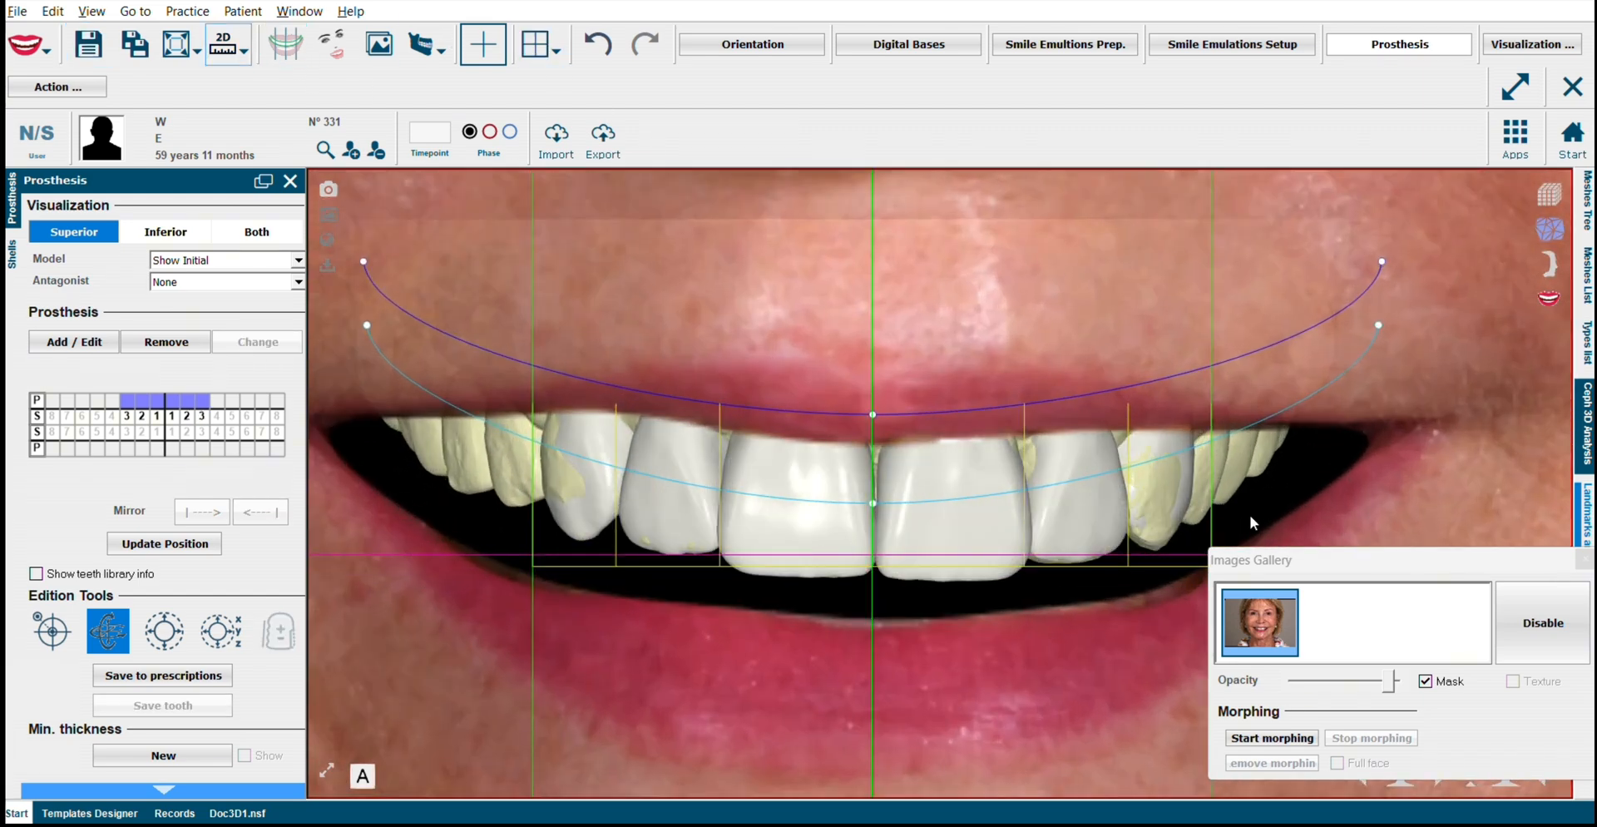
- Check lateral incisor 12 and central incisor 21 against the horizontal guide line, and compare the smile with the whole face
click(661, 491)
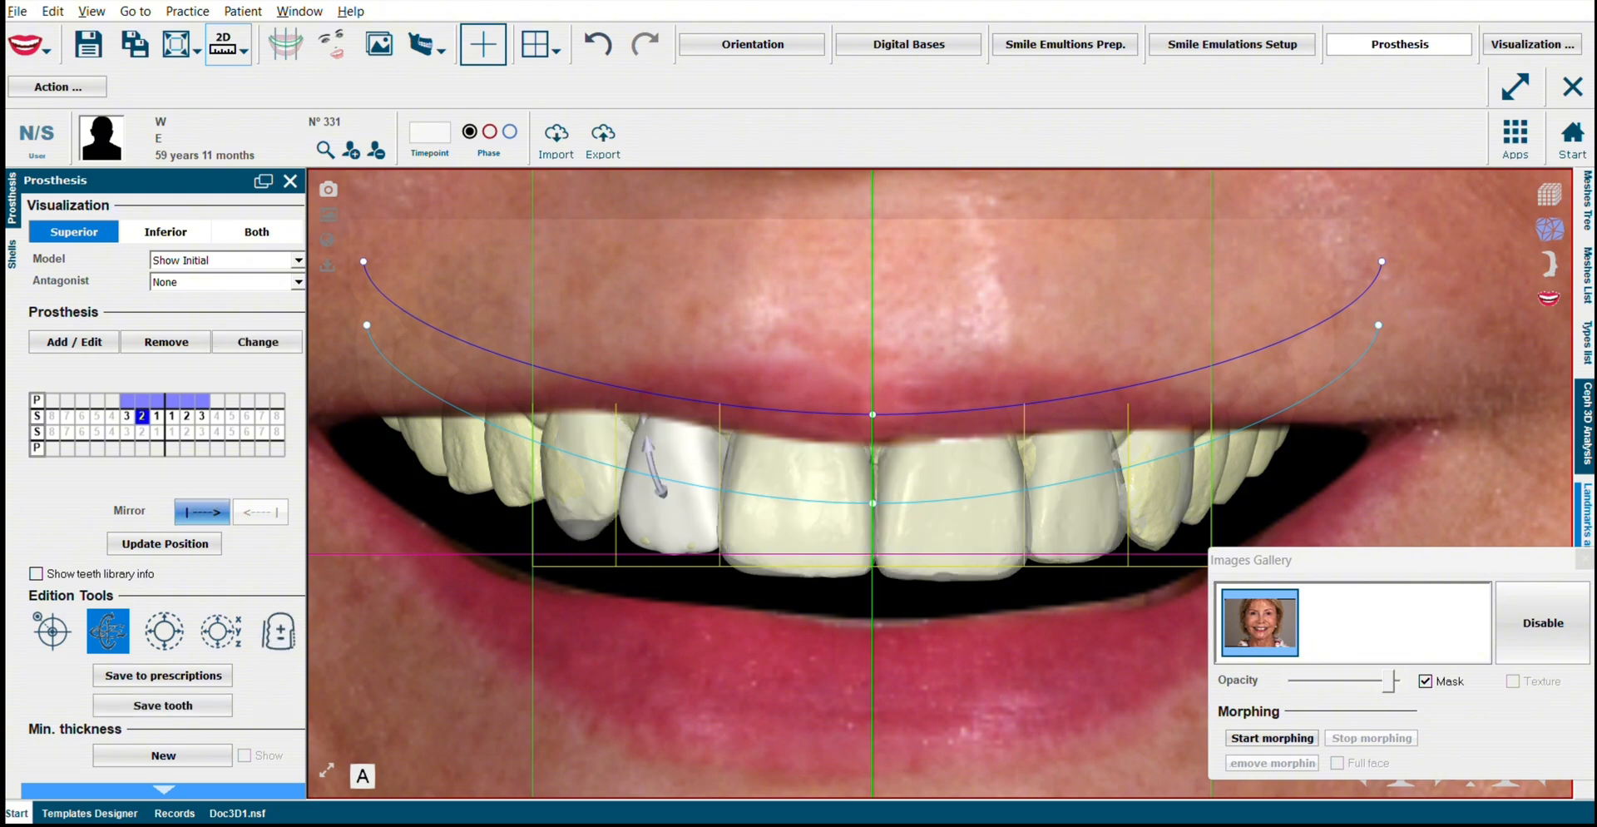
click(733, 580)
scroll(733, 581, down, 5)
click(946, 523)
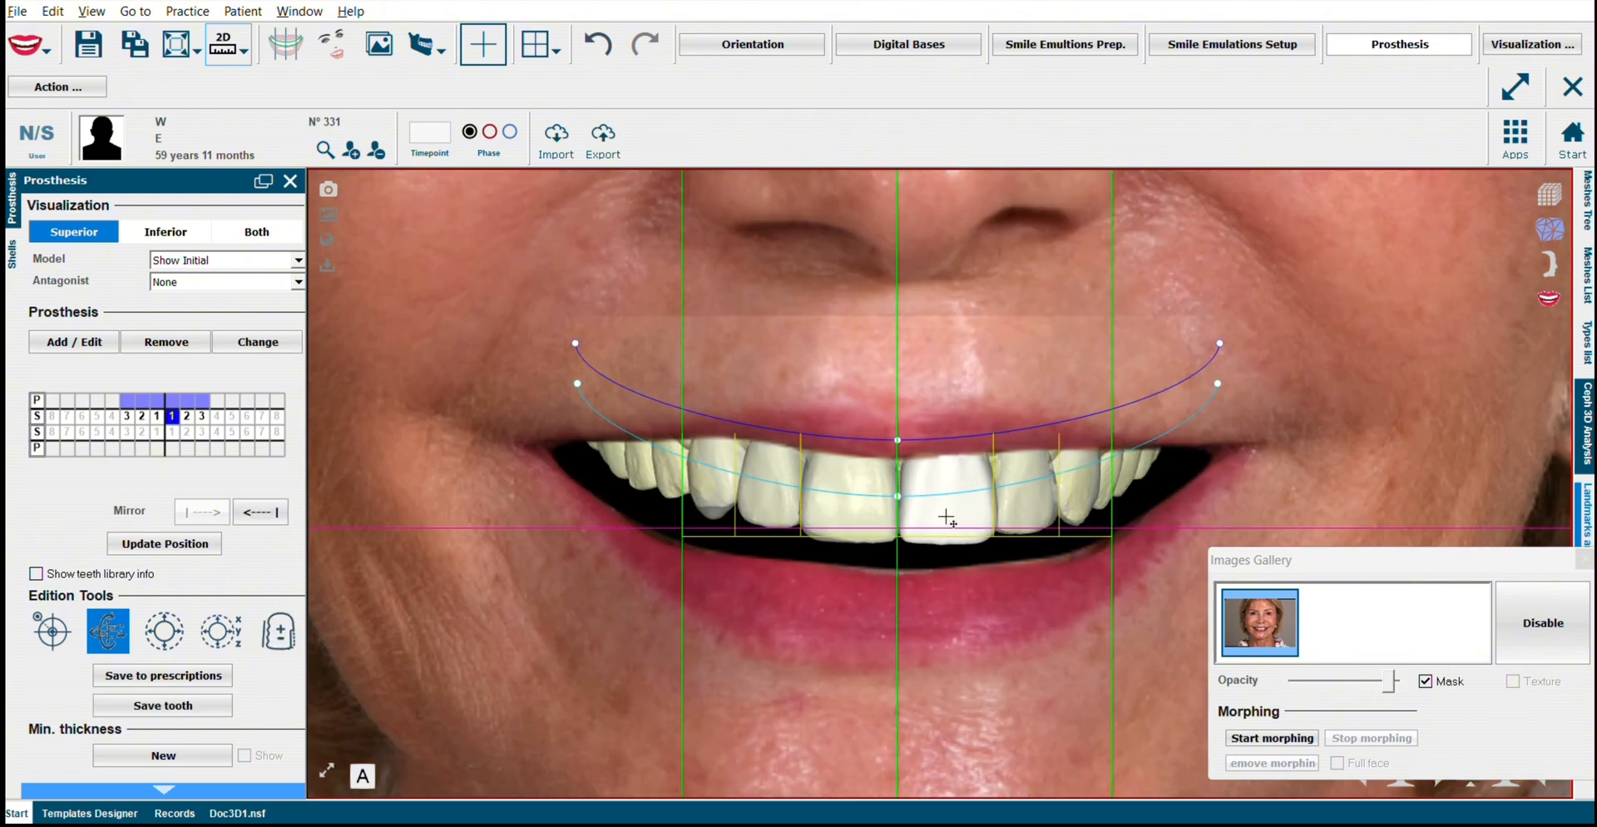
click(1000, 613)
scroll(909, 590, down, 1)
scroll(907, 586, down, 1)
scroll(1085, 461, down, 2)
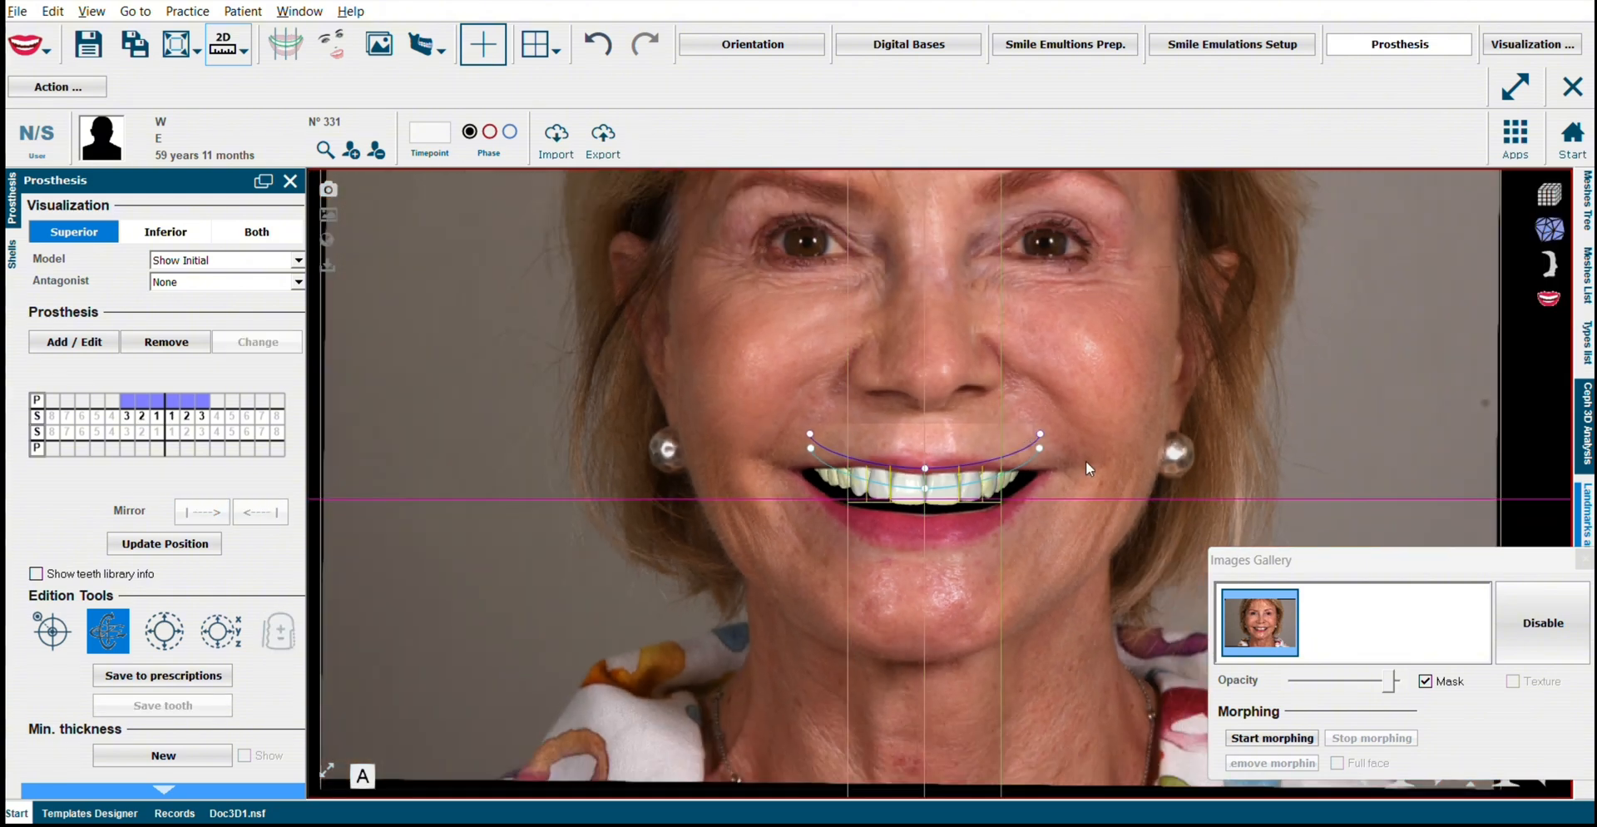